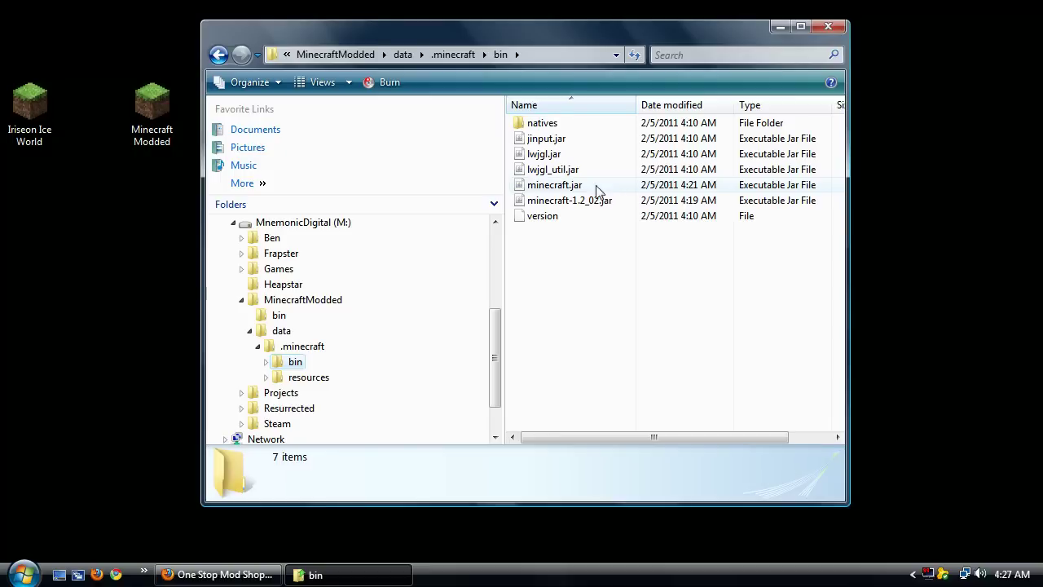
# Delete the version file, then the six remaining jar and natives files from bin
pyautogui.moveTo(559, 225)
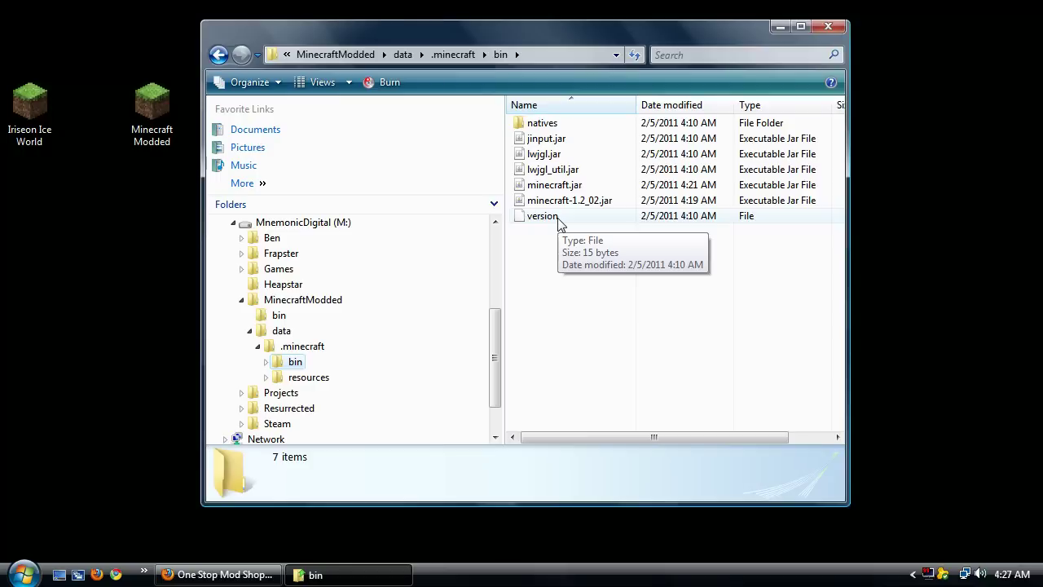
pyautogui.click(559, 223)
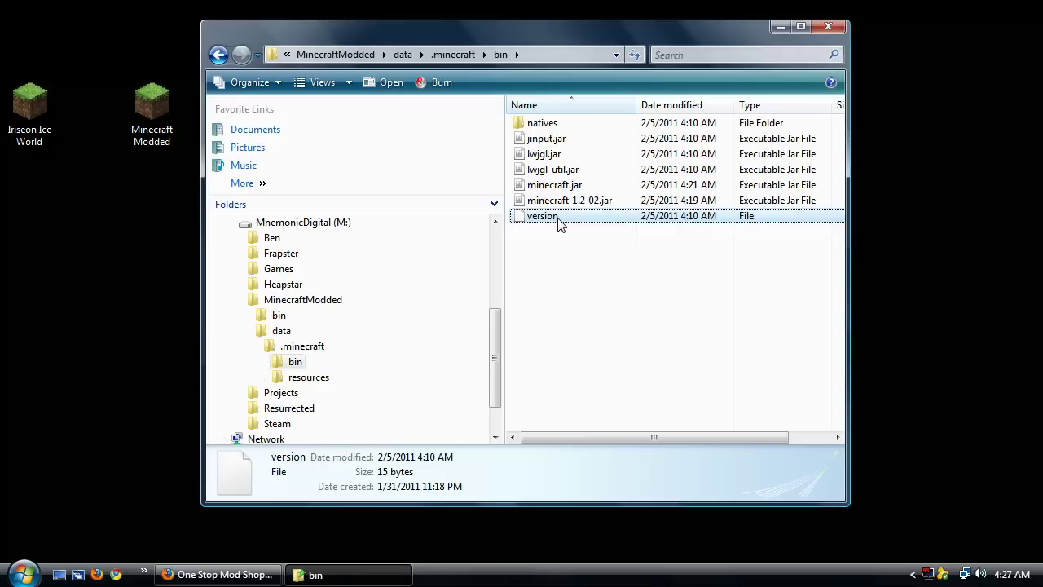
pyautogui.press('Delete')
pyautogui.press('Return')
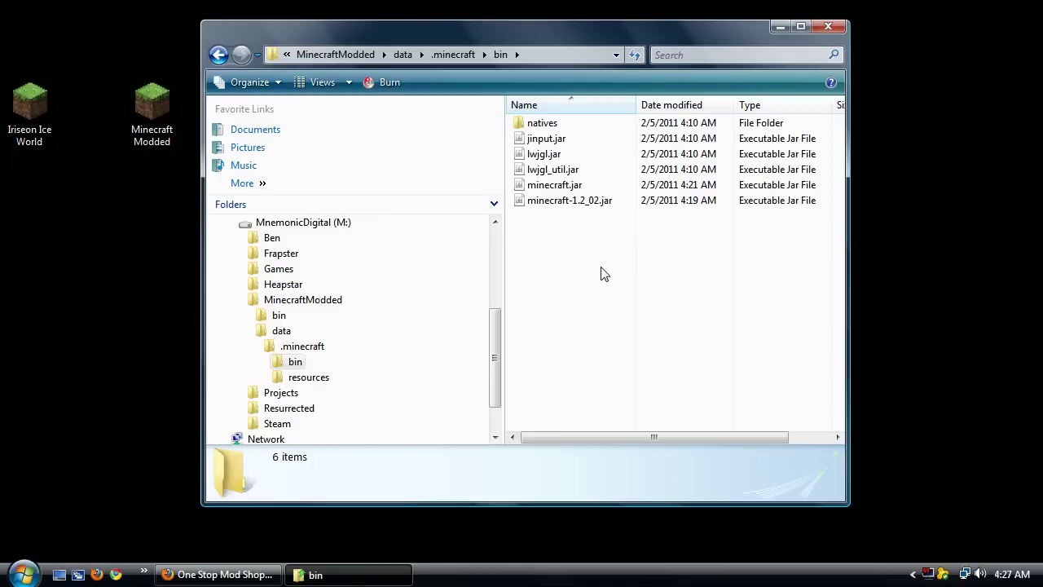
pyautogui.moveTo(601, 265); pyautogui.dragTo(522, 124)
pyautogui.press('Delete')
pyautogui.press('Return')
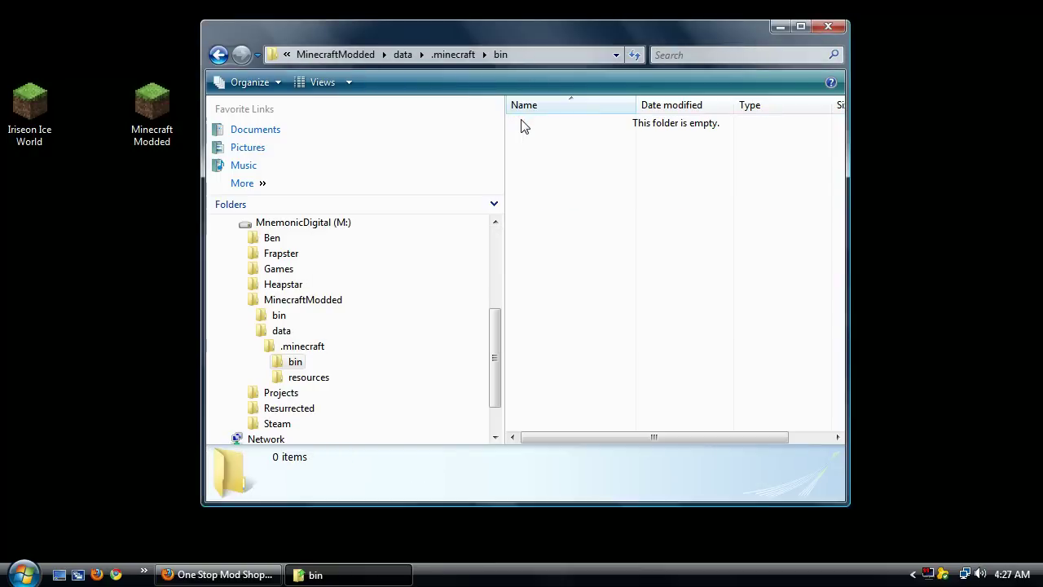
# Delete all six folders inside the resources folder
pyautogui.click(326, 377)
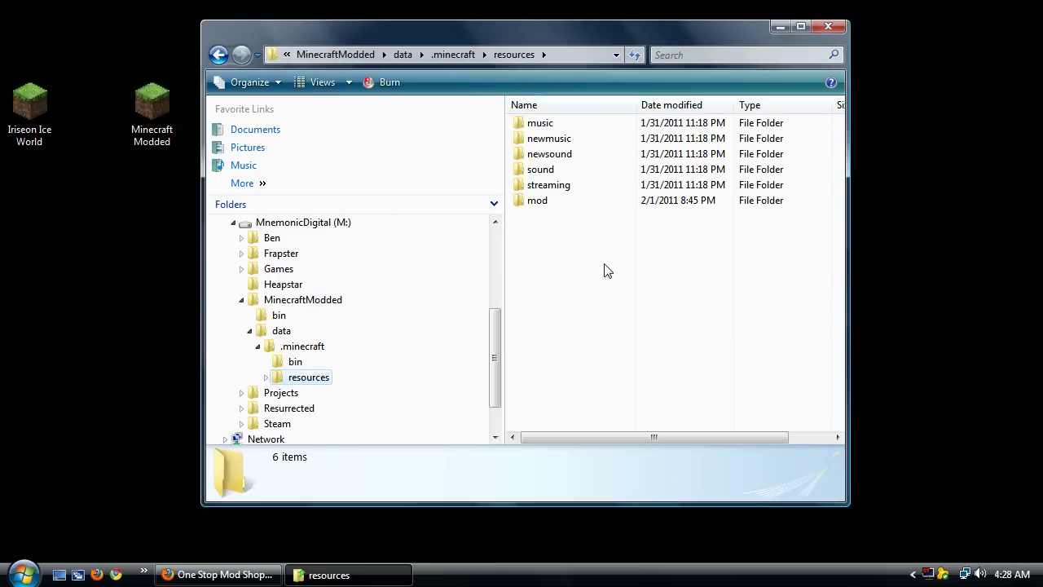
pyautogui.moveTo(605, 267); pyautogui.dragTo(537, 128)
pyautogui.press('Delete')
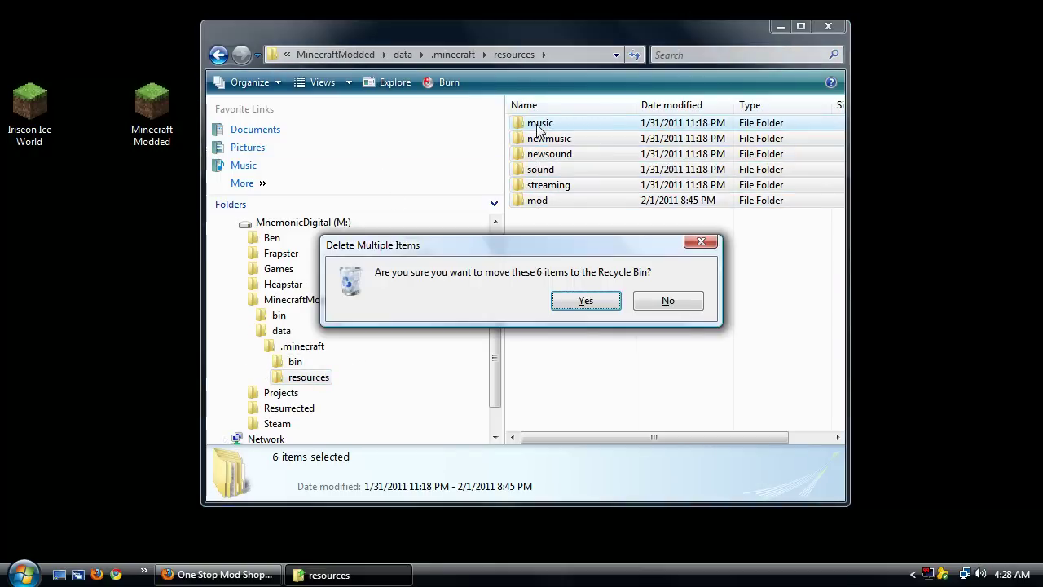
pyautogui.press('Return')
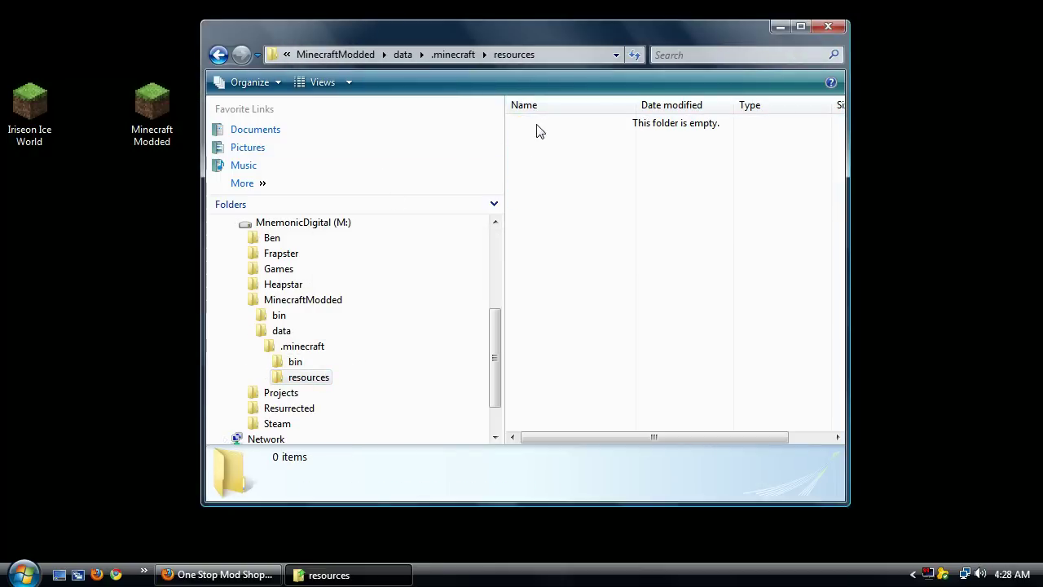
# Delete the four mod and options config files plus ModLoader.txt from .minecraft
pyautogui.click(293, 351)
pyautogui.moveTo(636, 300); pyautogui.dragTo(531, 189)
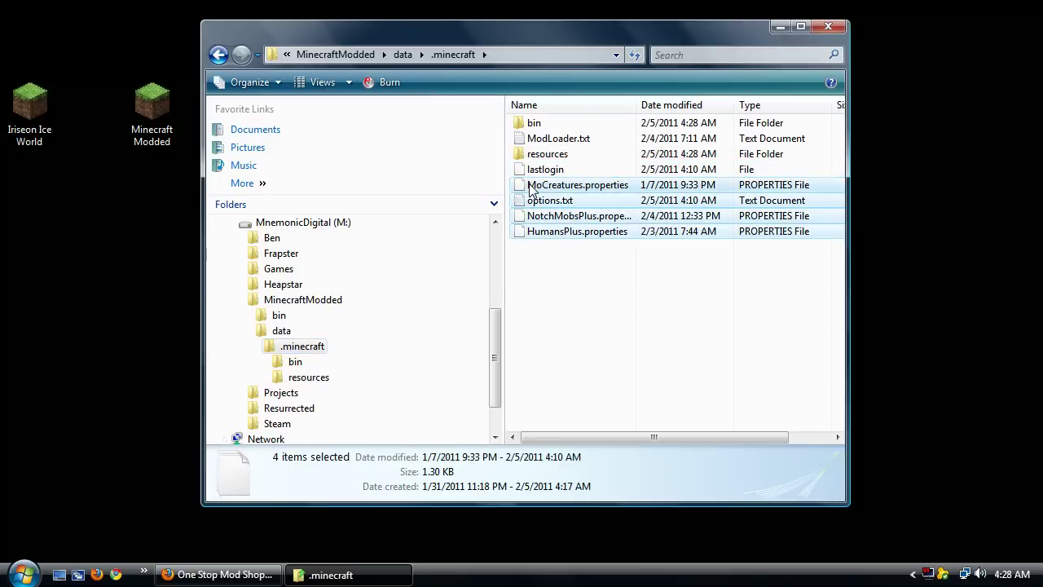
pyautogui.keyDown('ctrl'); pyautogui.click(554, 139); pyautogui.keyUp('ctrl')
pyautogui.press('Delete')
pyautogui.press('Return')
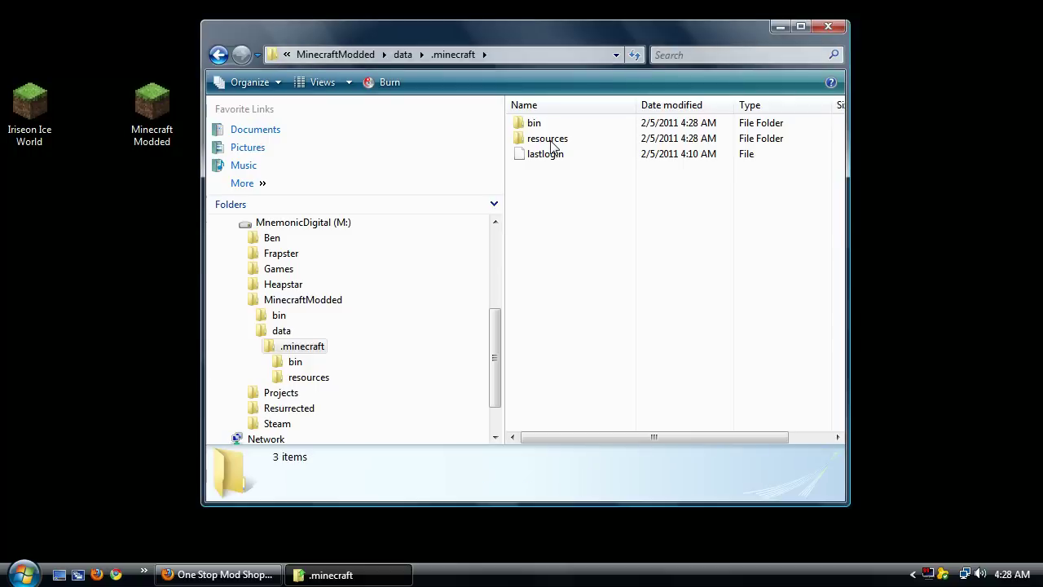
# Navigate to the MinecraftModded folder
pyautogui.click(281, 330)
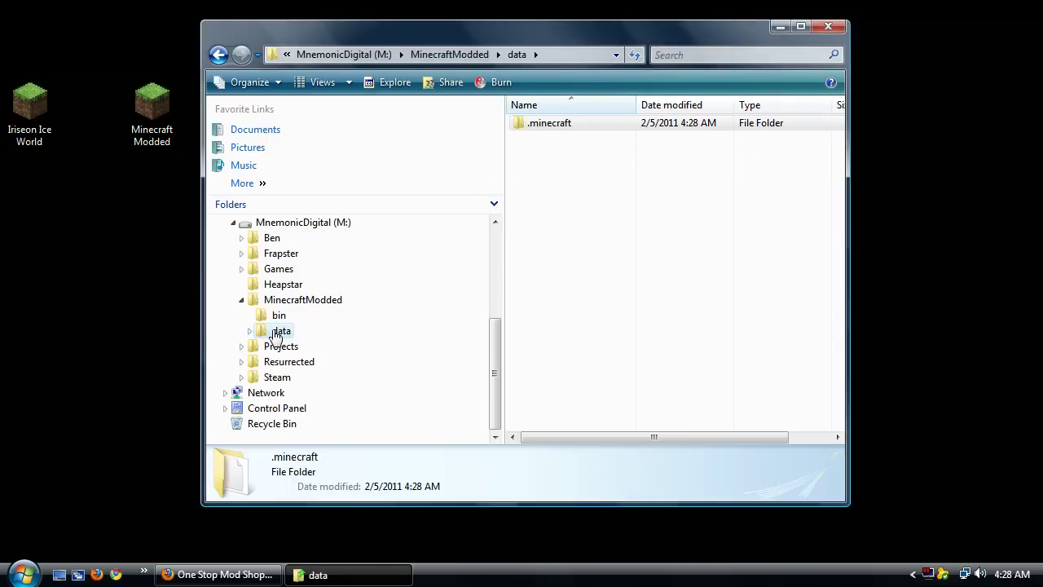
pyautogui.click(278, 316)
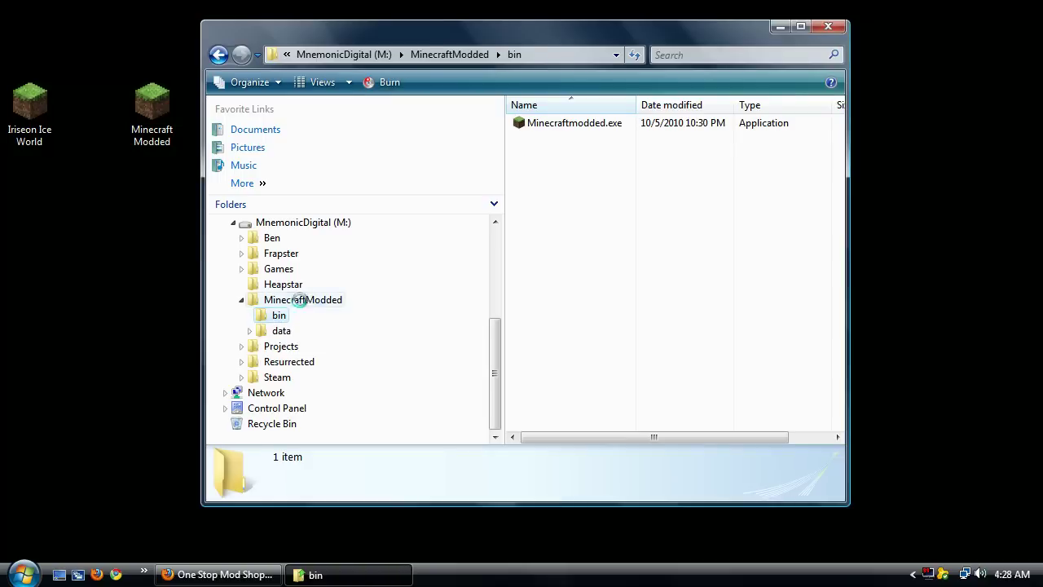
pyautogui.click(300, 301)
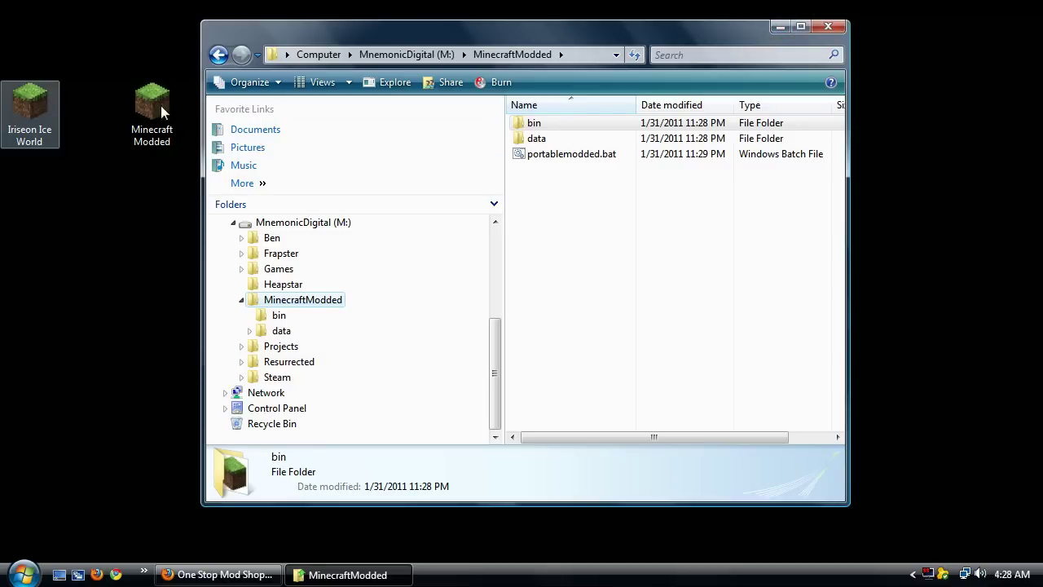
# Launch Minecraft Modded, confirm the singleplayer list shows five empty world slots, then quit
pyautogui.click(780, 27)
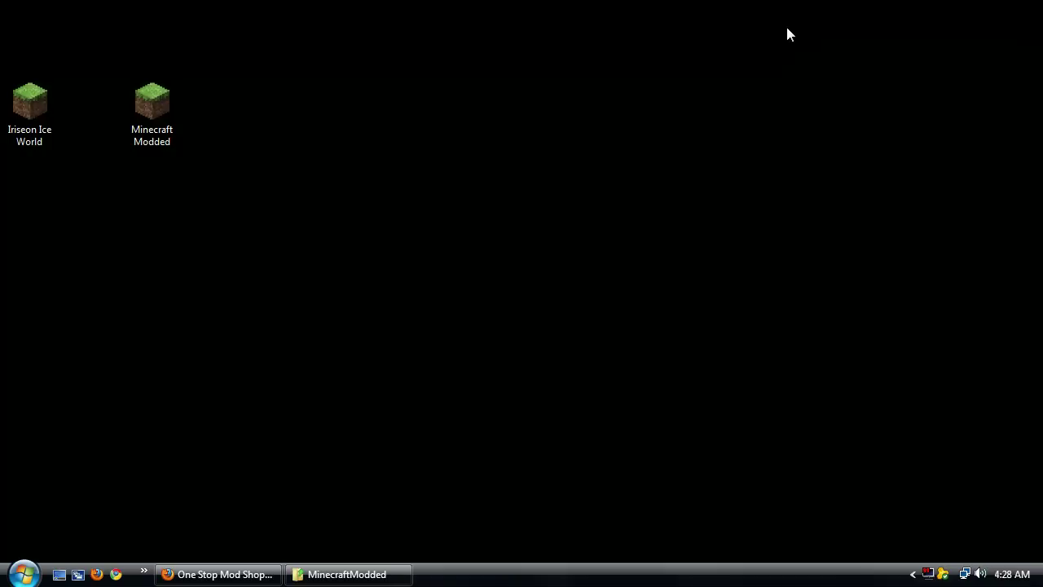
pyautogui.click(148, 130)
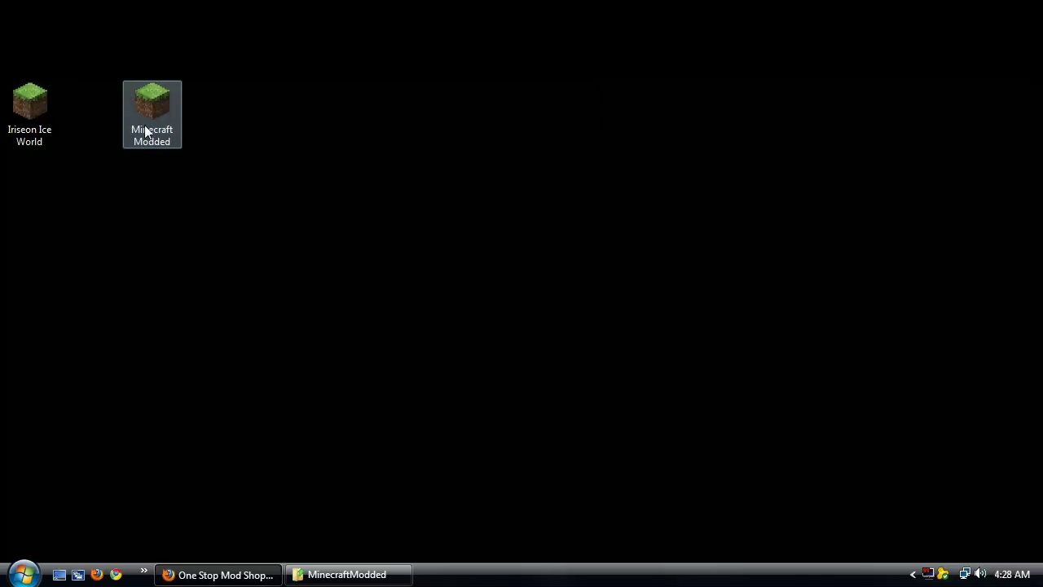
pyautogui.doubleClick(148, 132)
pyautogui.click(608, 336)
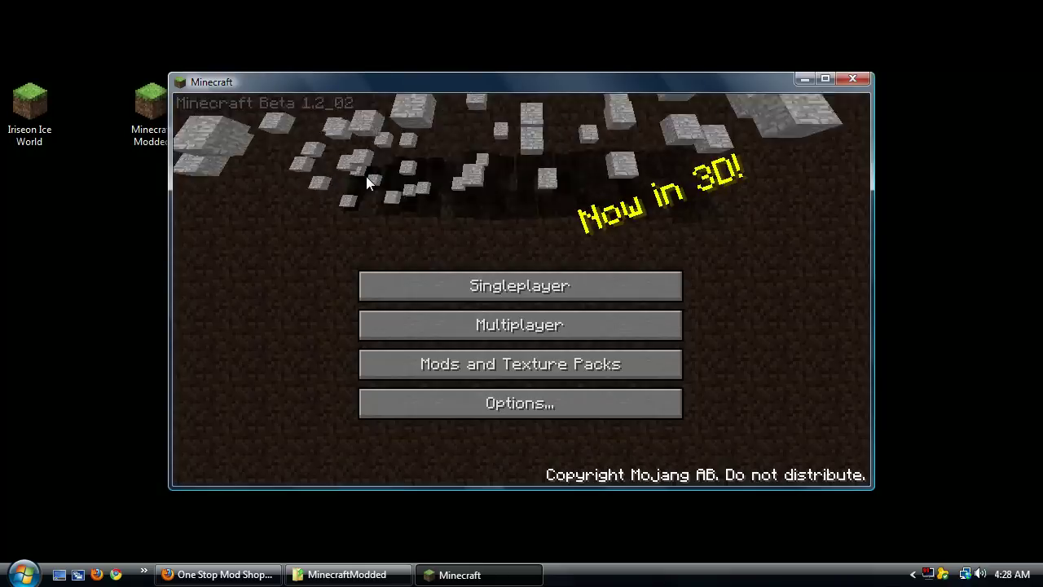
pyautogui.click(544, 296)
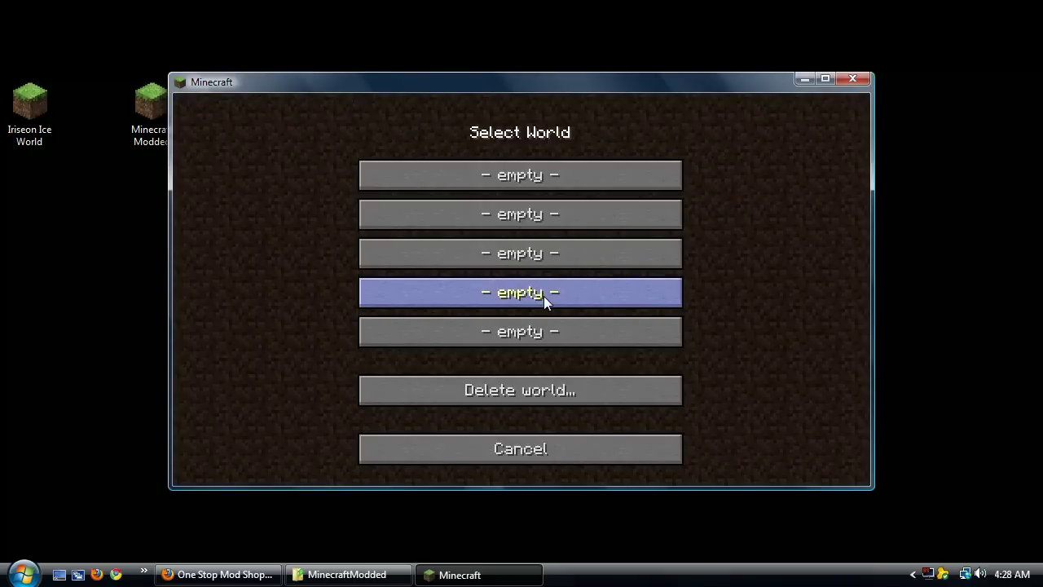
pyautogui.click(542, 448)
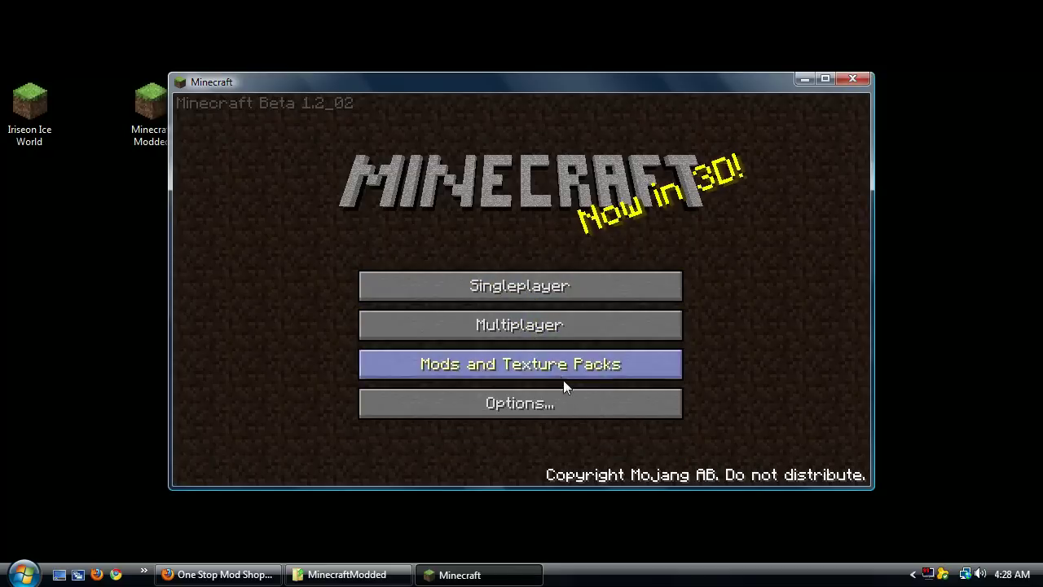
pyautogui.click(853, 79)
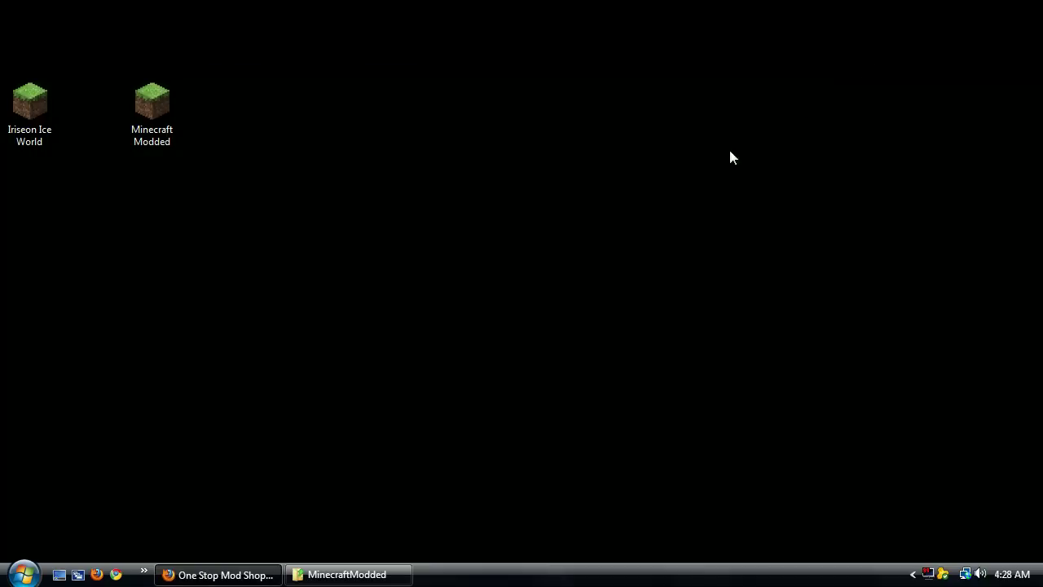
pyautogui.click(373, 575)
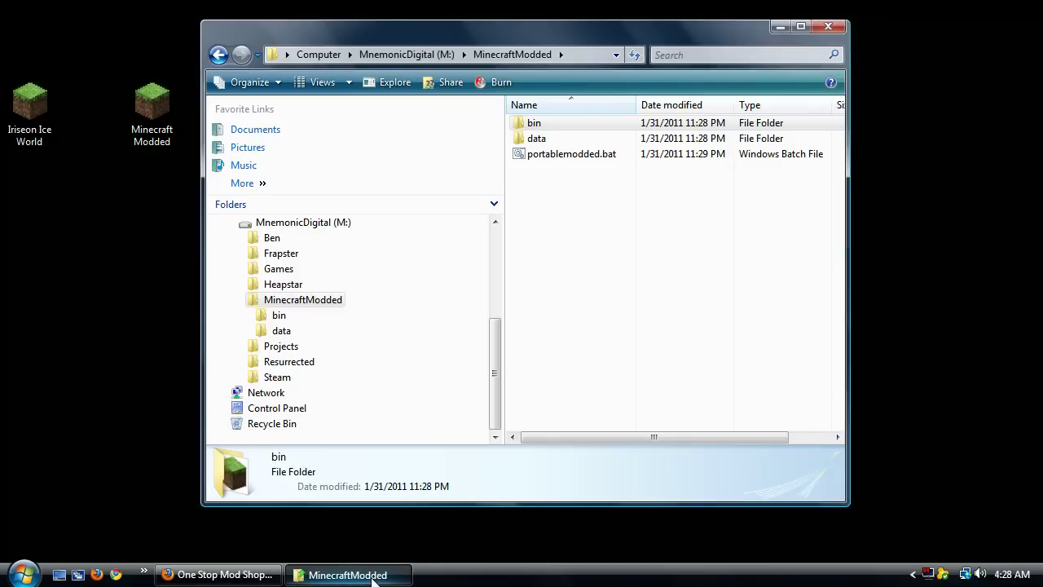
# Open data\.minecraft and open the Downloads folder in a second window
pyautogui.click(282, 333)
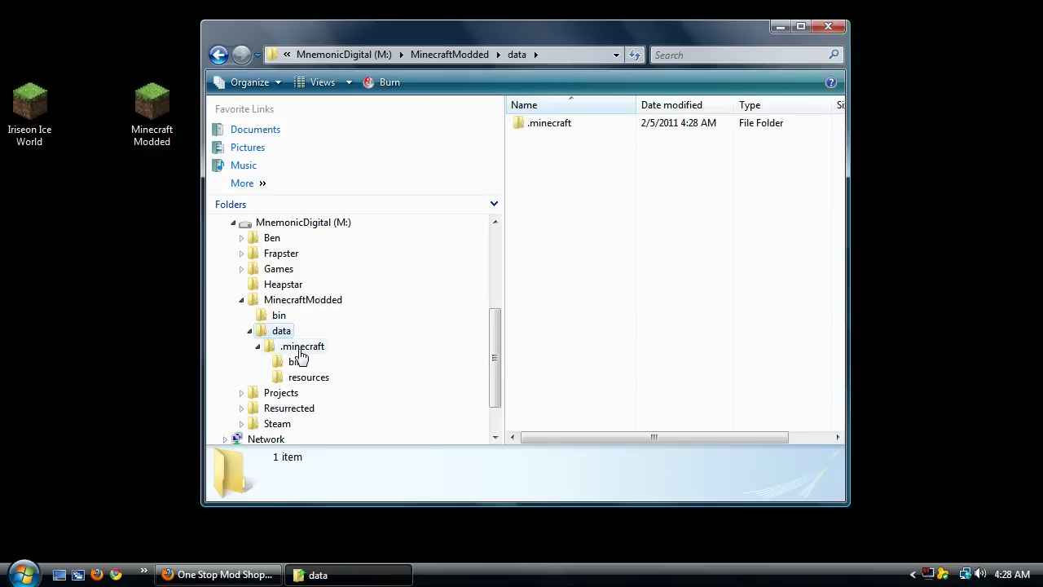
pyautogui.click(300, 350)
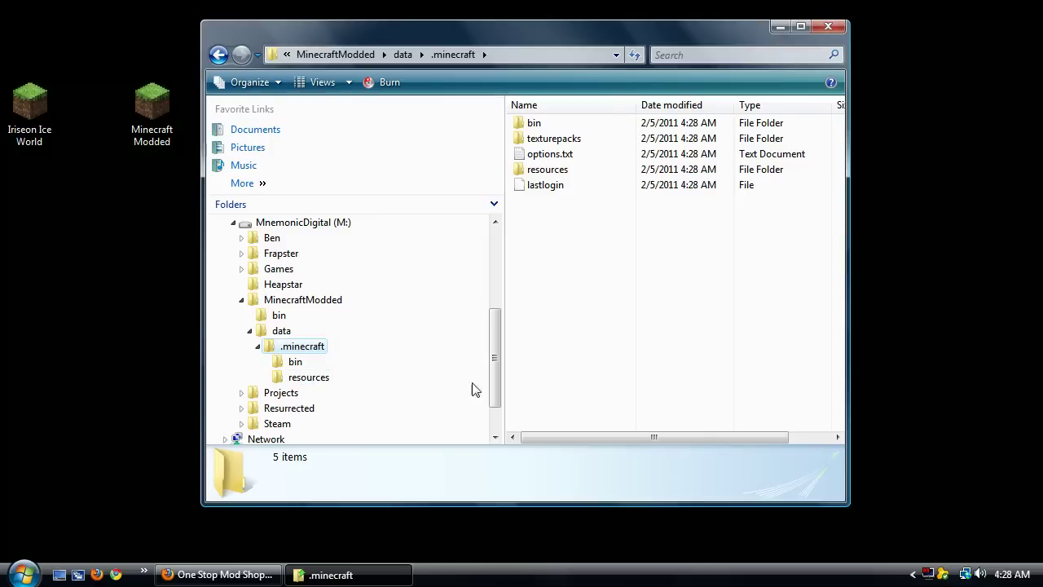
pyautogui.click(144, 570)
pyautogui.click(171, 471)
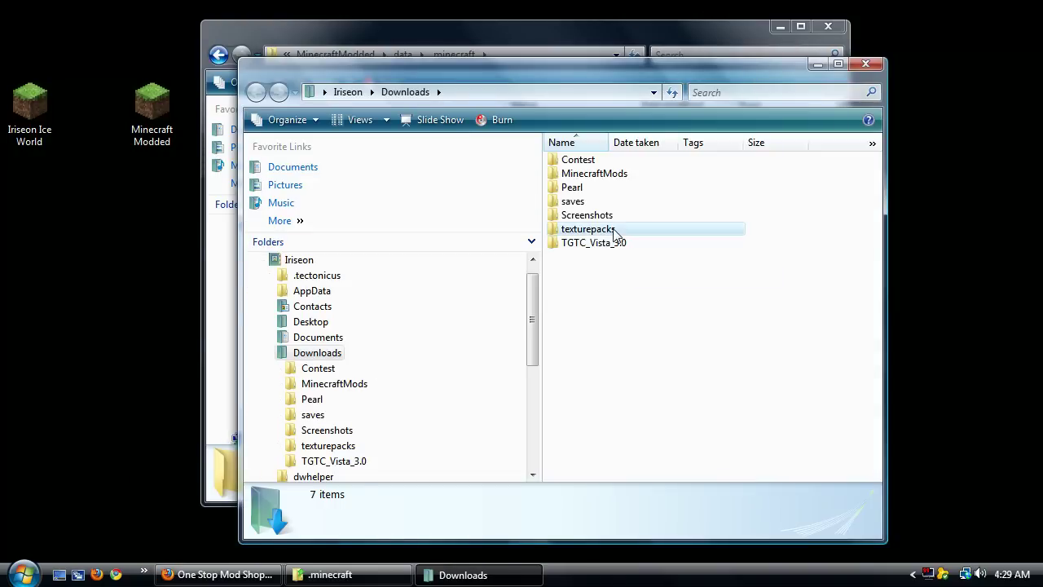
# Move saves, Screenshots and texturepacks from Downloads into .minecraft, then relaunch Minecraft Modded
pyautogui.click(591, 229)
pyautogui.keyDown('shift'); pyautogui.click(585, 200); pyautogui.keyUp('shift')
pyautogui.rightClick(586, 202)
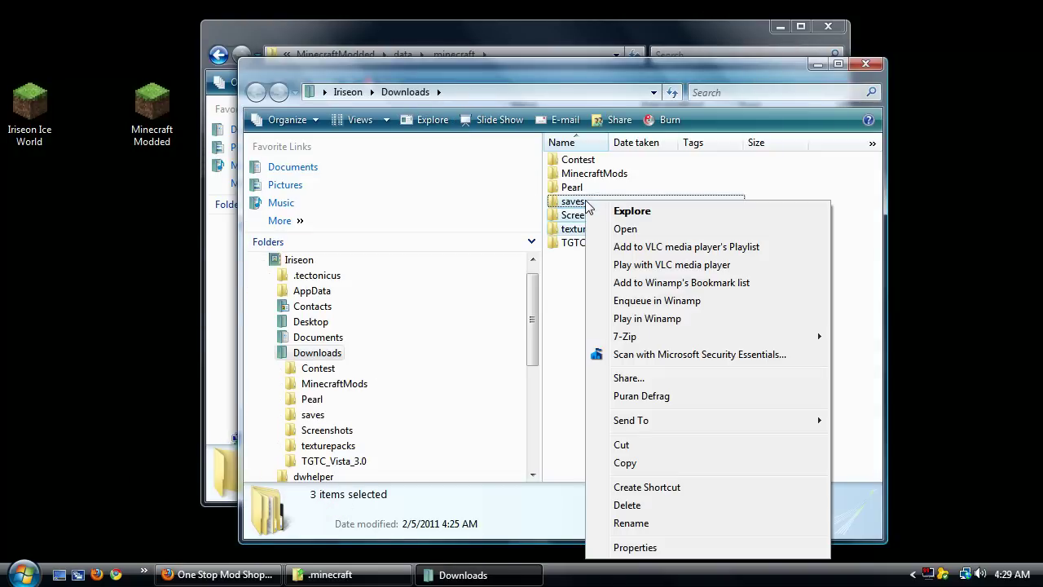
pyautogui.click(621, 445)
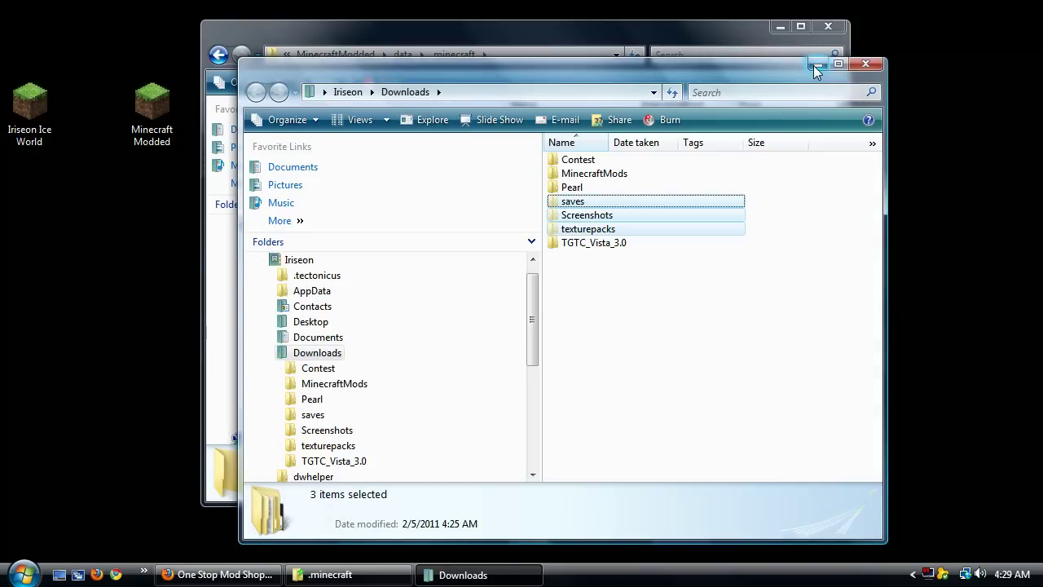
pyautogui.click(813, 53)
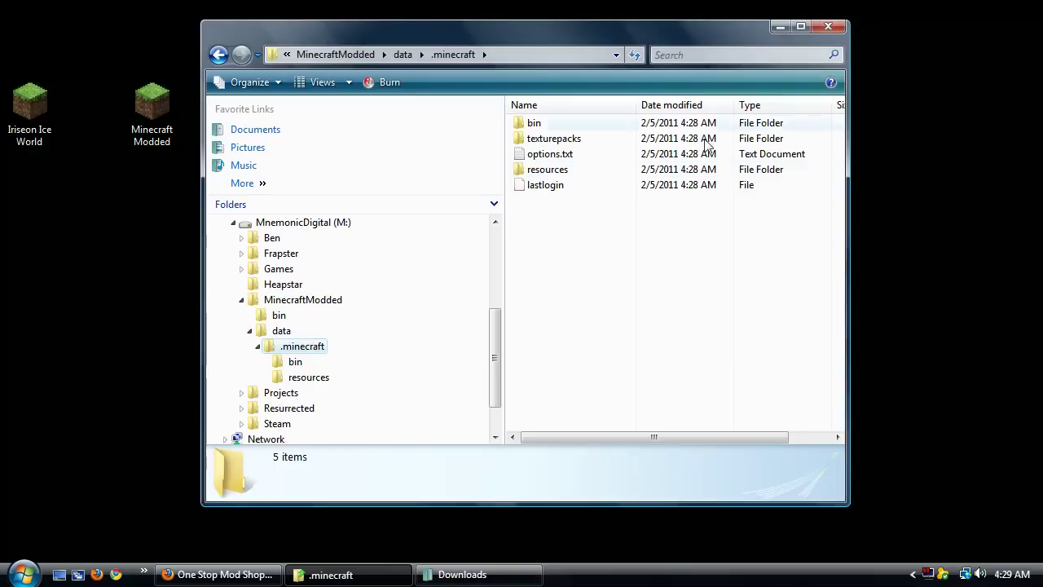
pyautogui.rightClick(545, 246)
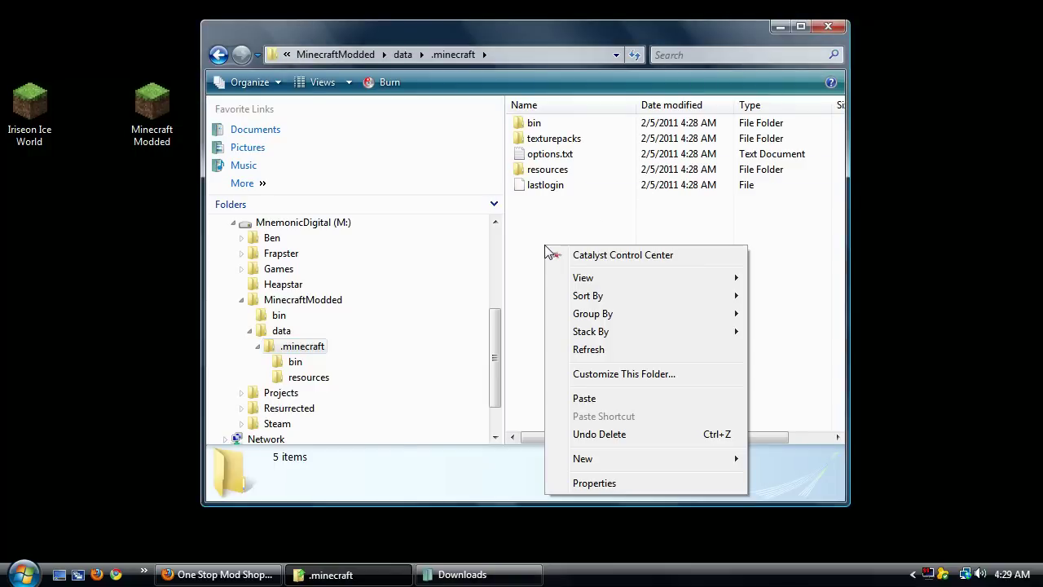
pyautogui.click(594, 399)
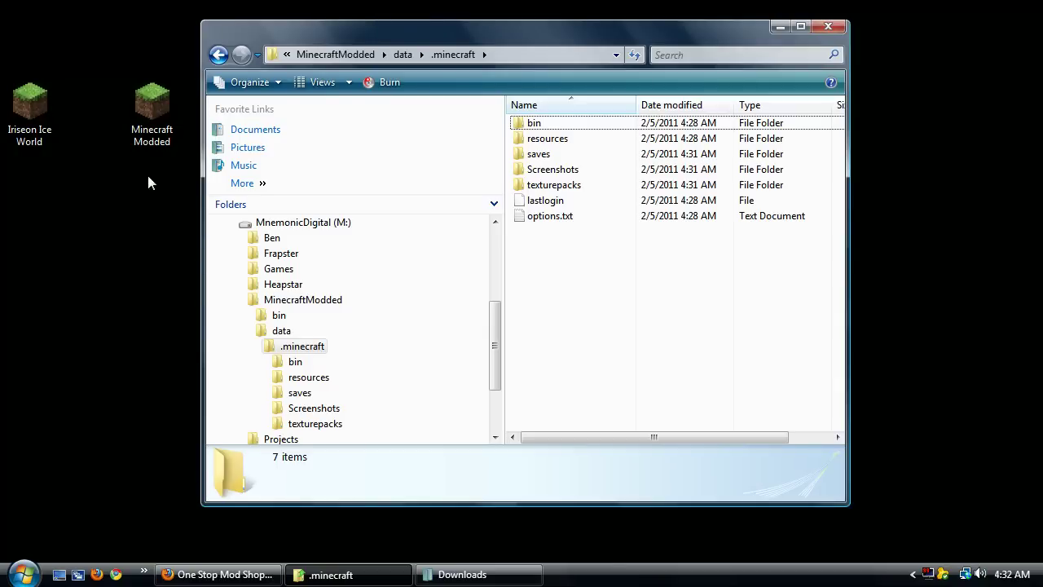
pyautogui.doubleClick(158, 108)
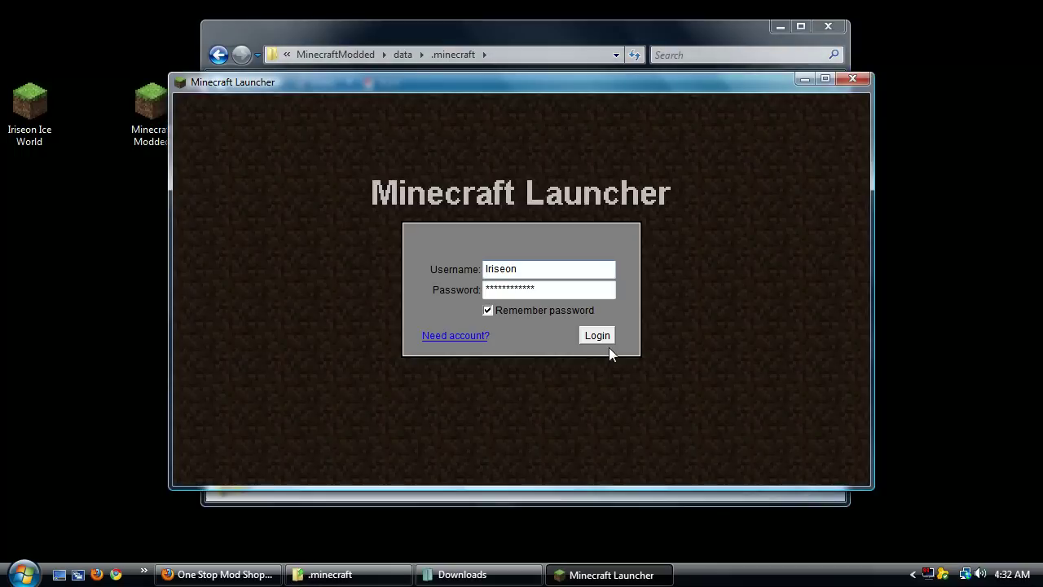
# Log in and load World 5 from the singleplayer list
pyautogui.click(605, 337)
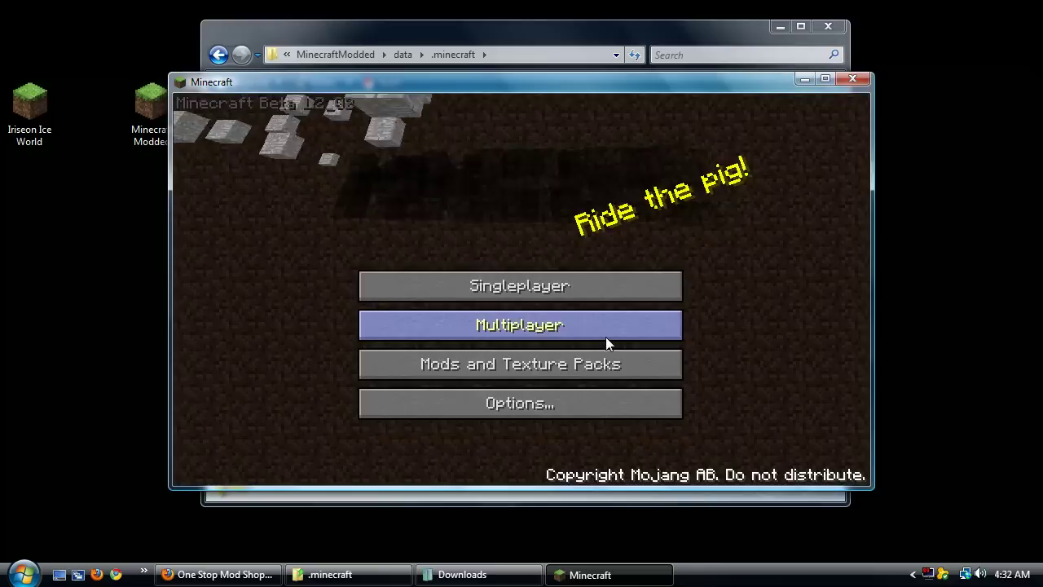
pyautogui.click(570, 285)
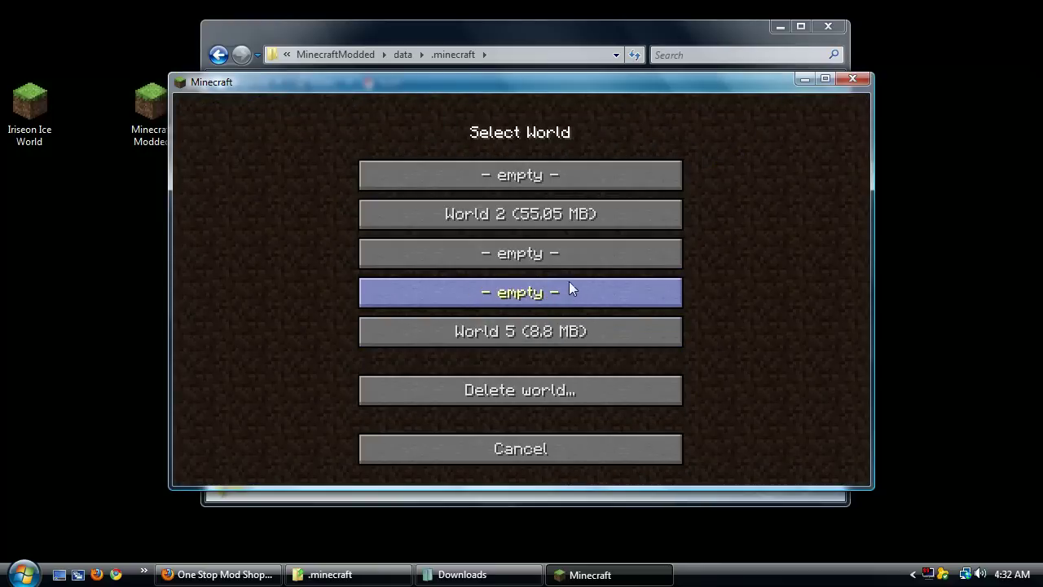
pyautogui.click(552, 336)
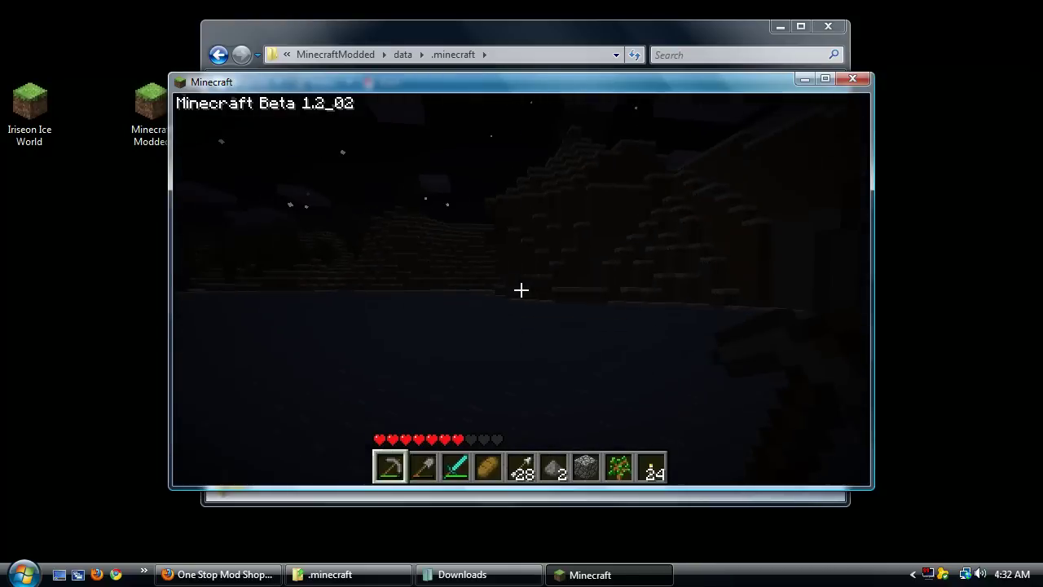
# Save and quit to title, close Minecraft, and minimize the .minecraft window
pyautogui.press('Escape')
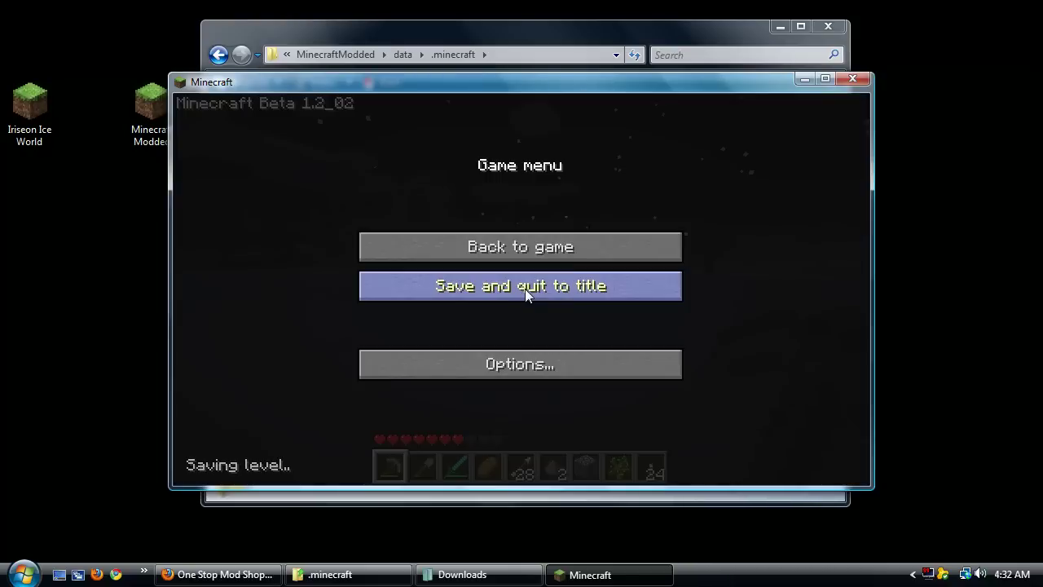
pyautogui.click(562, 296)
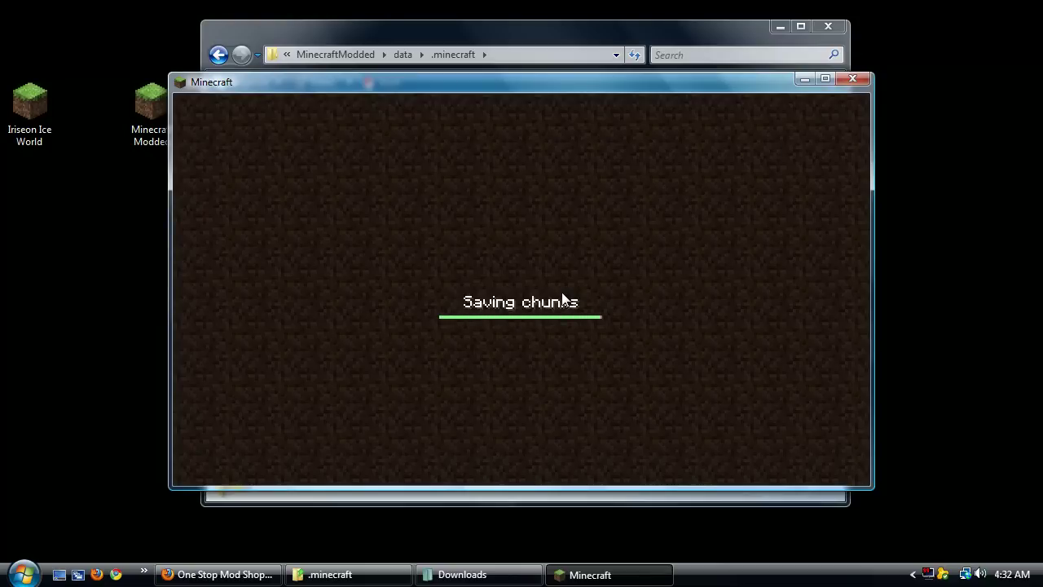
pyautogui.click(852, 78)
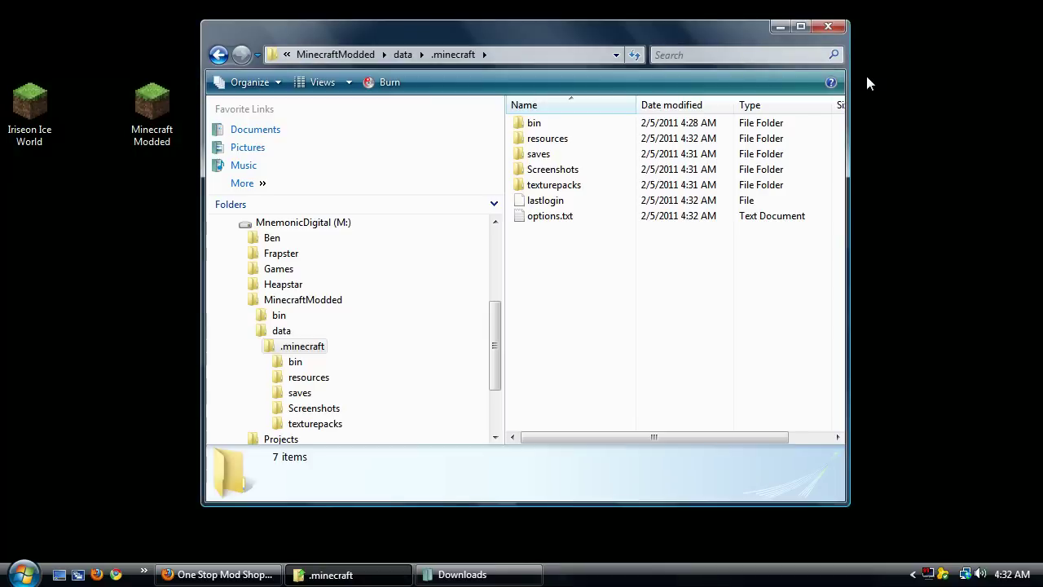
pyautogui.click(780, 28)
# Return to Firefox and reopen the One Stop Mod Shop thread
pyautogui.click(216, 577)
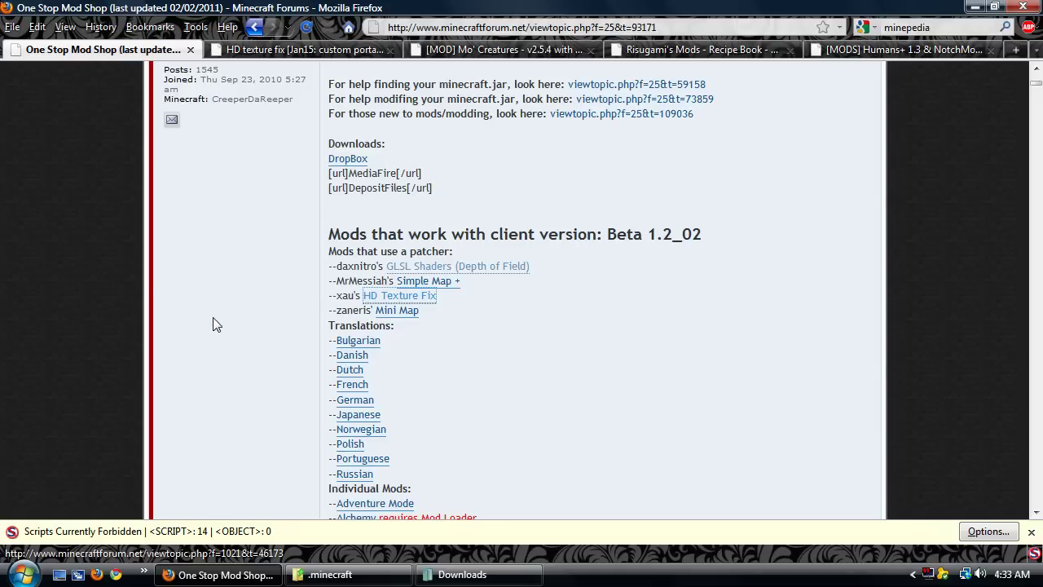
pyautogui.scroll(10, 213, 324)
pyautogui.click(255, 29)
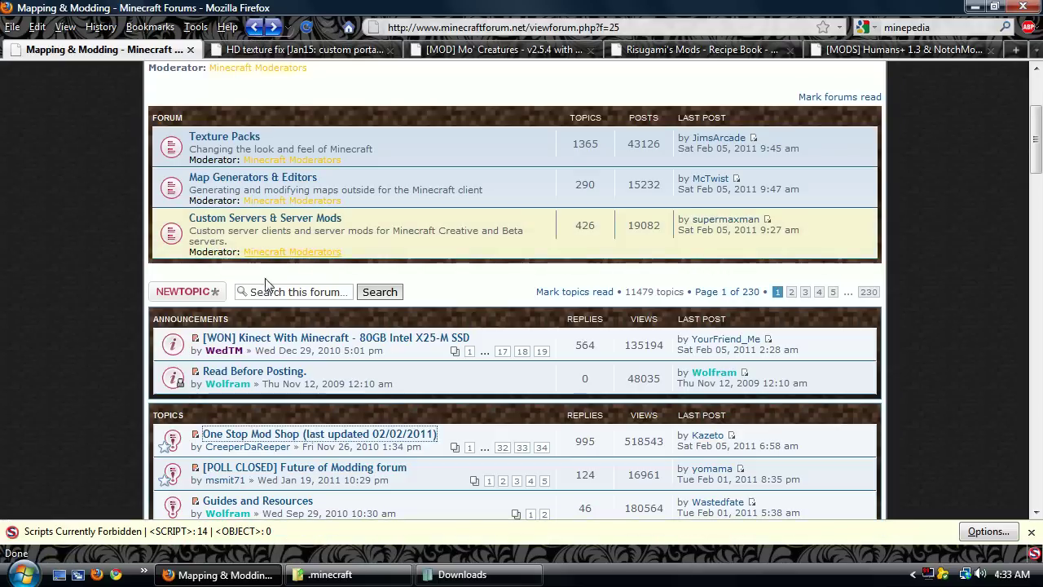
pyautogui.click(277, 442)
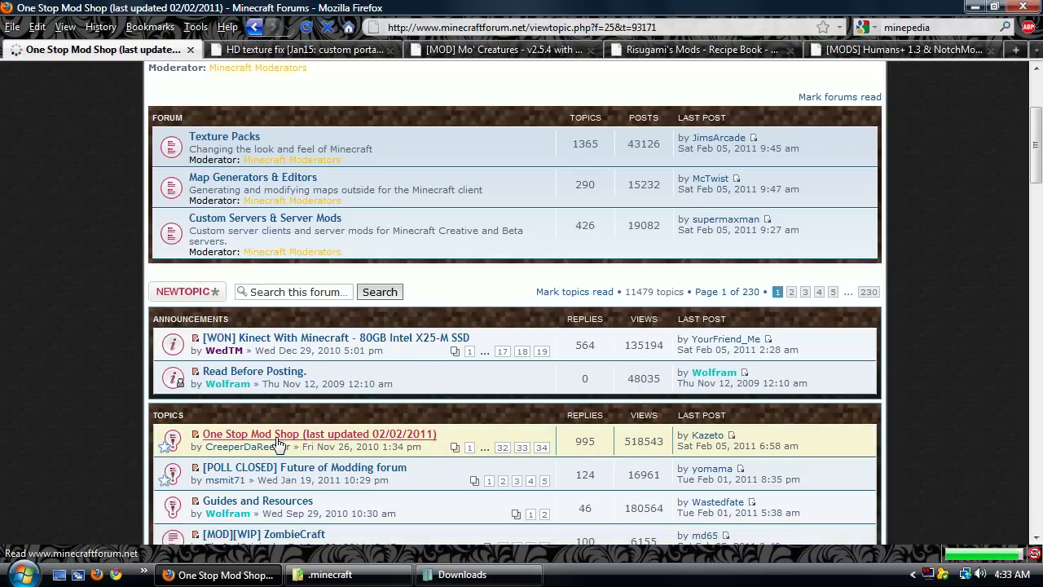
pyautogui.scroll(-3, 277, 443)
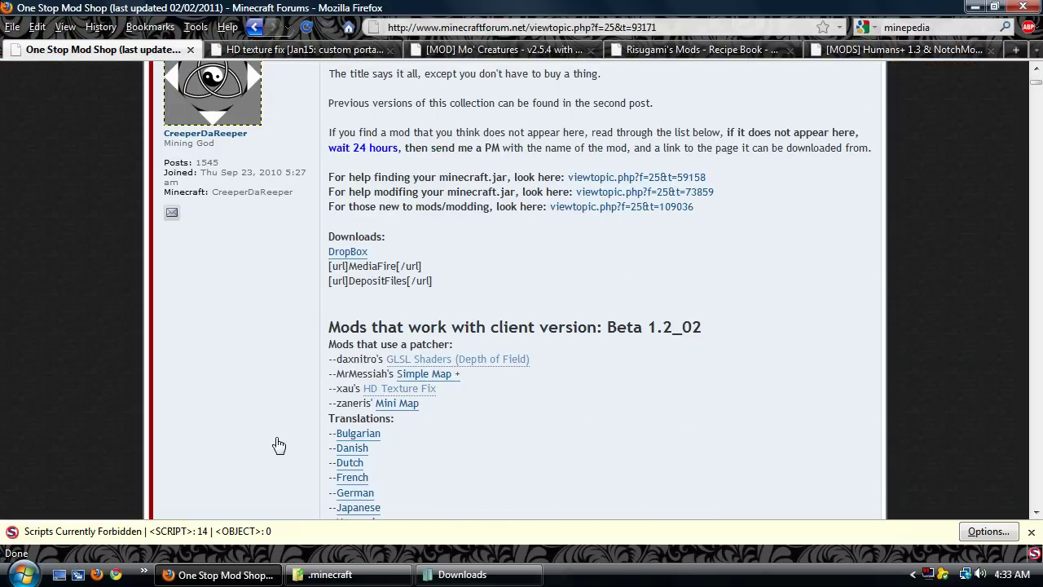
pyautogui.scroll(-1, 277, 445)
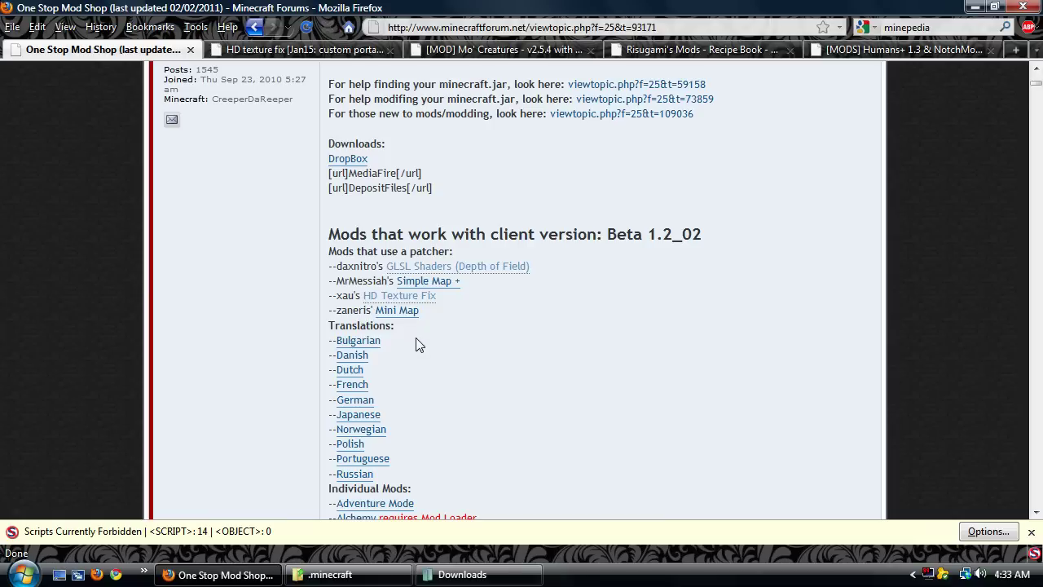
# Look over the Mo' Creatures and Humans+ & NotchMobs+ threads
pyautogui.click(444, 53)
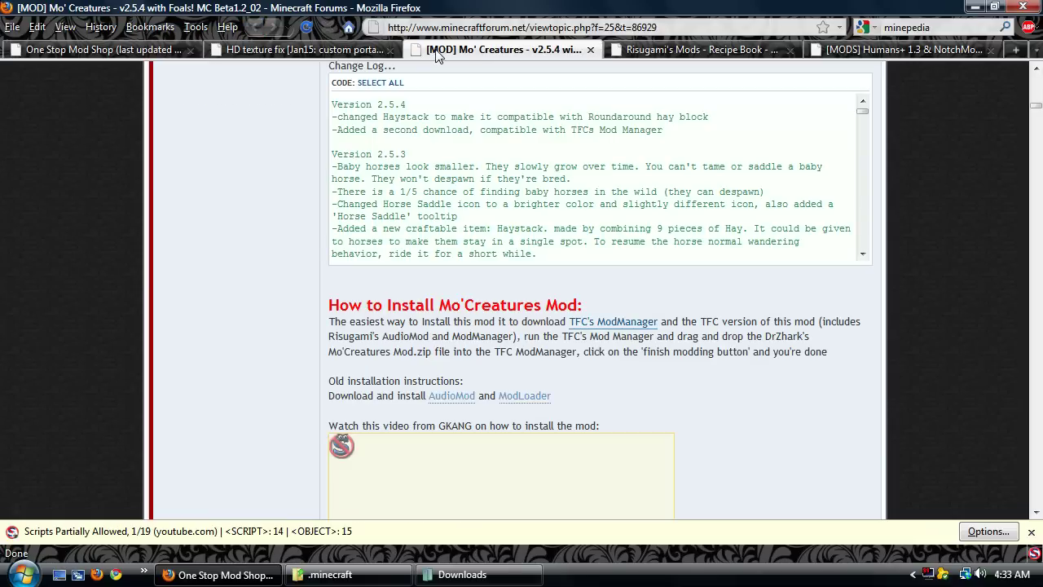
pyautogui.click(827, 52)
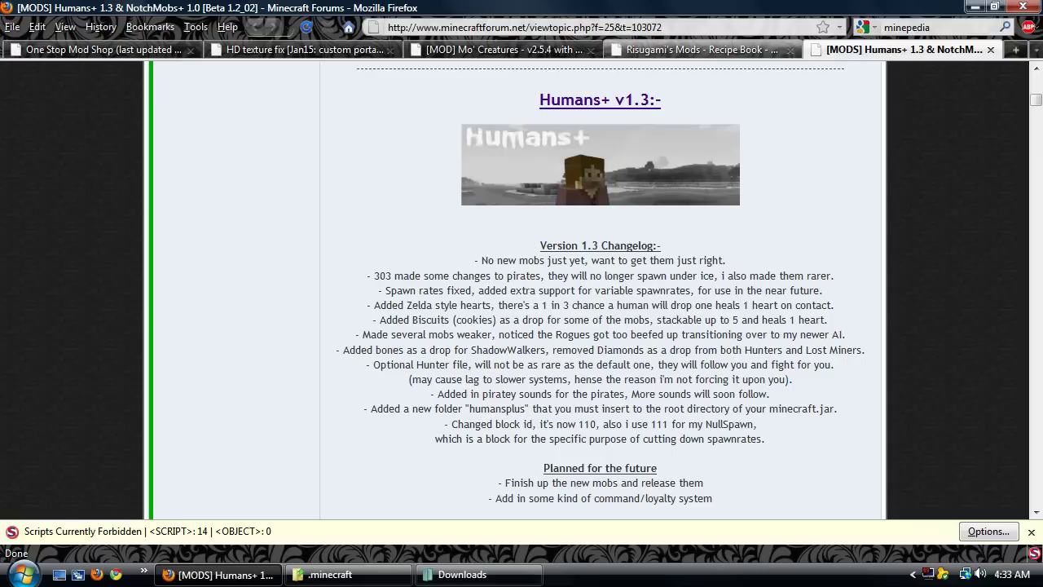
pyautogui.scroll(6, 689, 122)
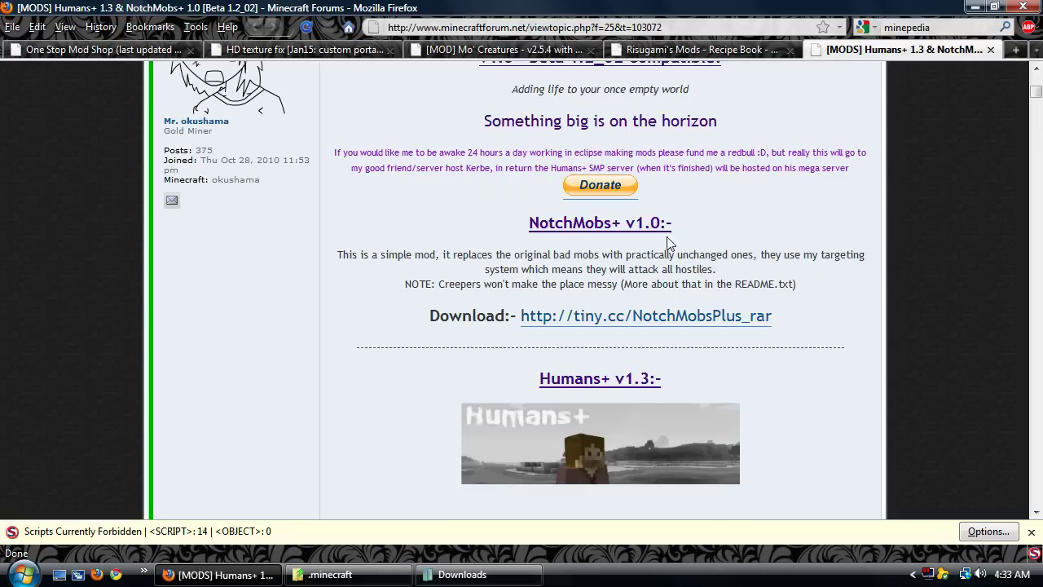
# Scroll to the HD texture fix how-to steps and MCPatcher 1.1.11 download links
pyautogui.click(689, 51)
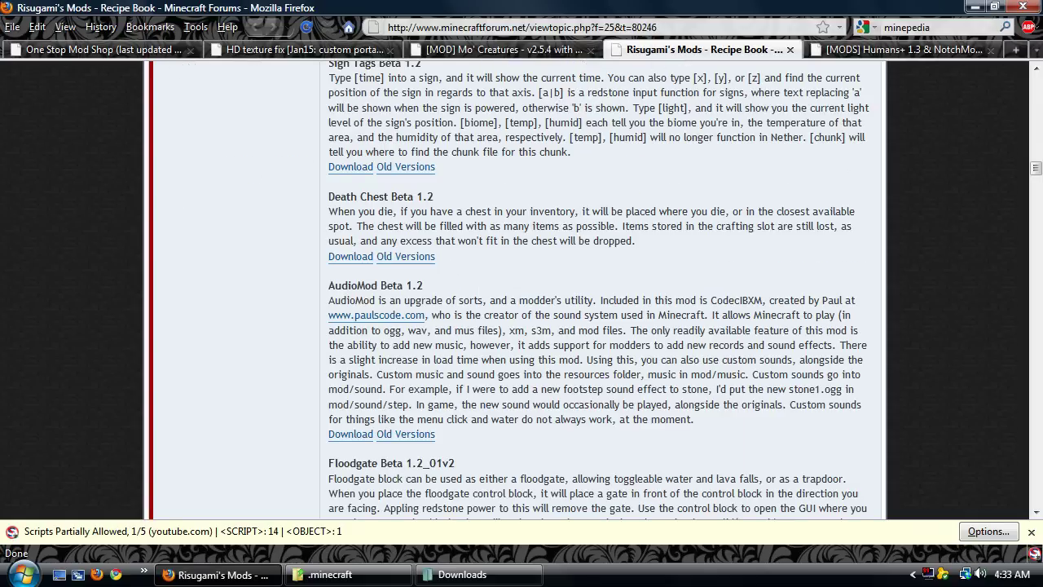
pyautogui.scroll(13, 373, 247)
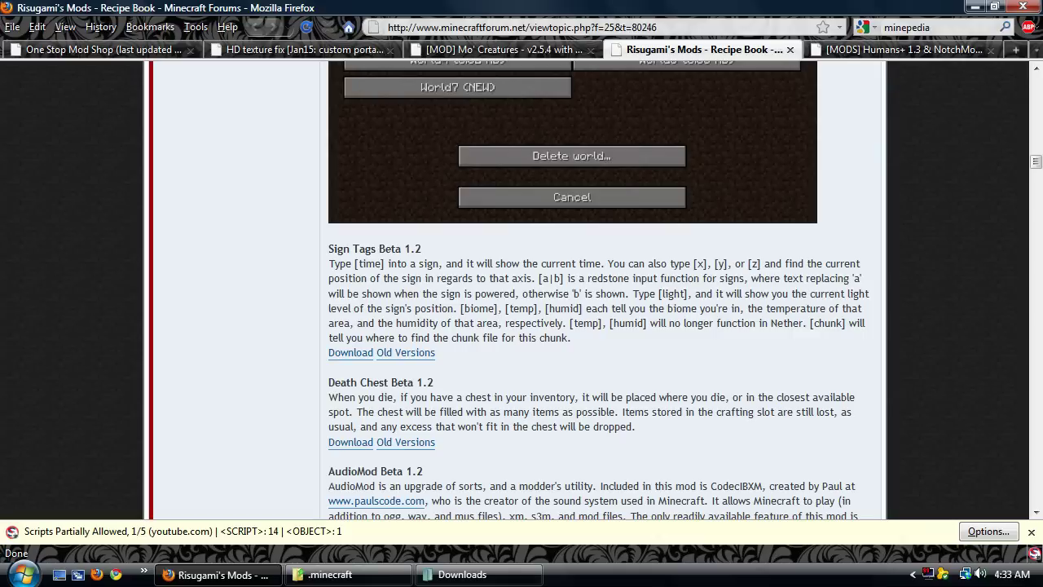
pyautogui.scroll(15, 436, 310)
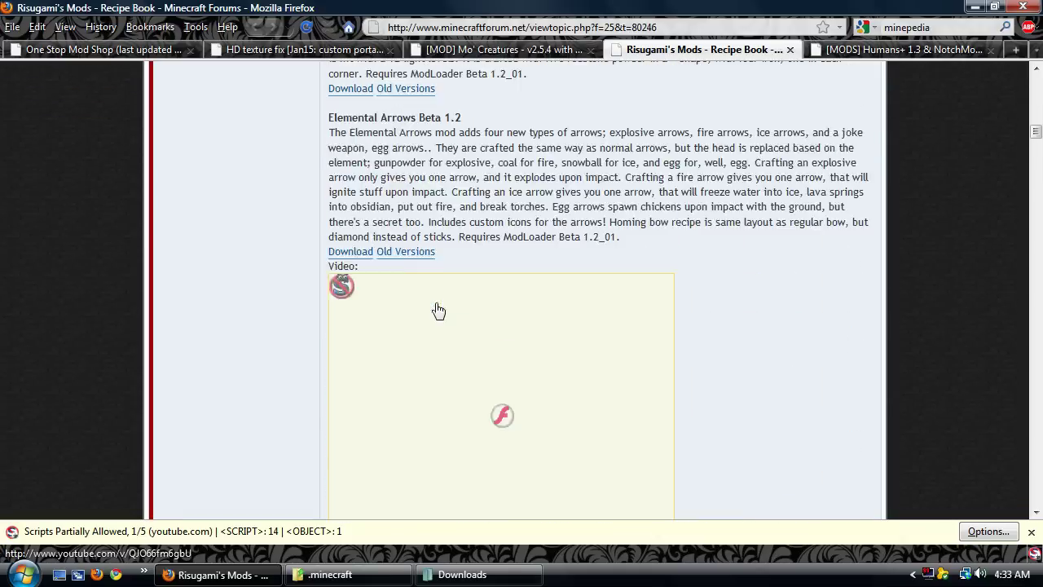
pyautogui.scroll(-20, 431, 341)
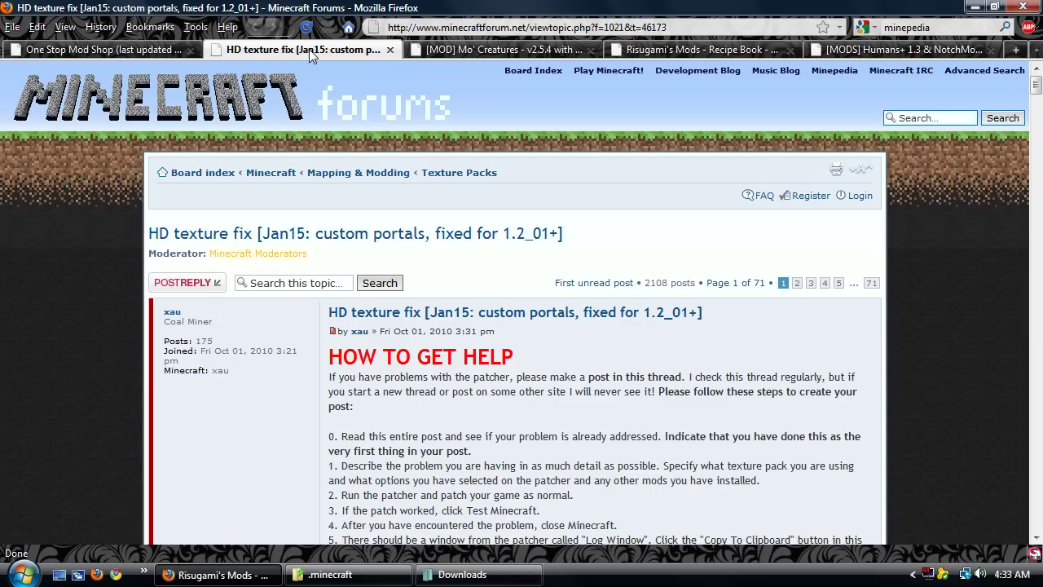
pyautogui.scroll(-6, 309, 89)
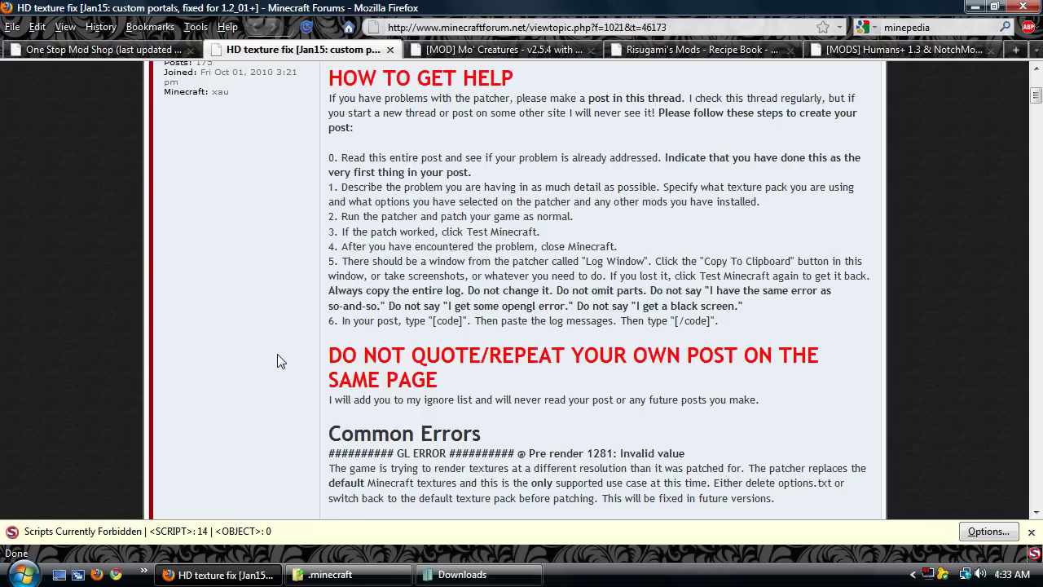
pyautogui.scroll(-15, 277, 357)
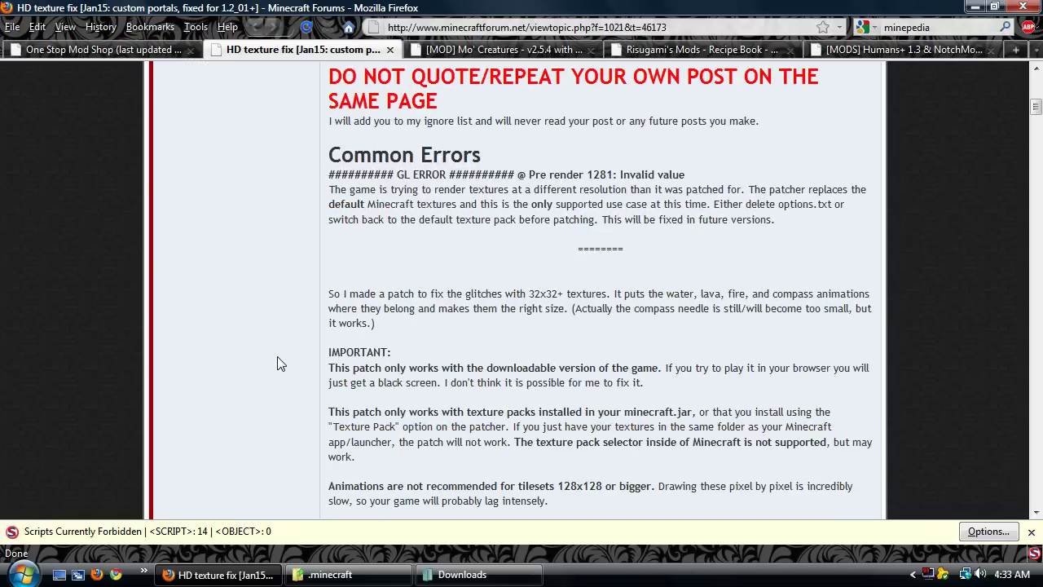
pyautogui.scroll(-8, 277, 356)
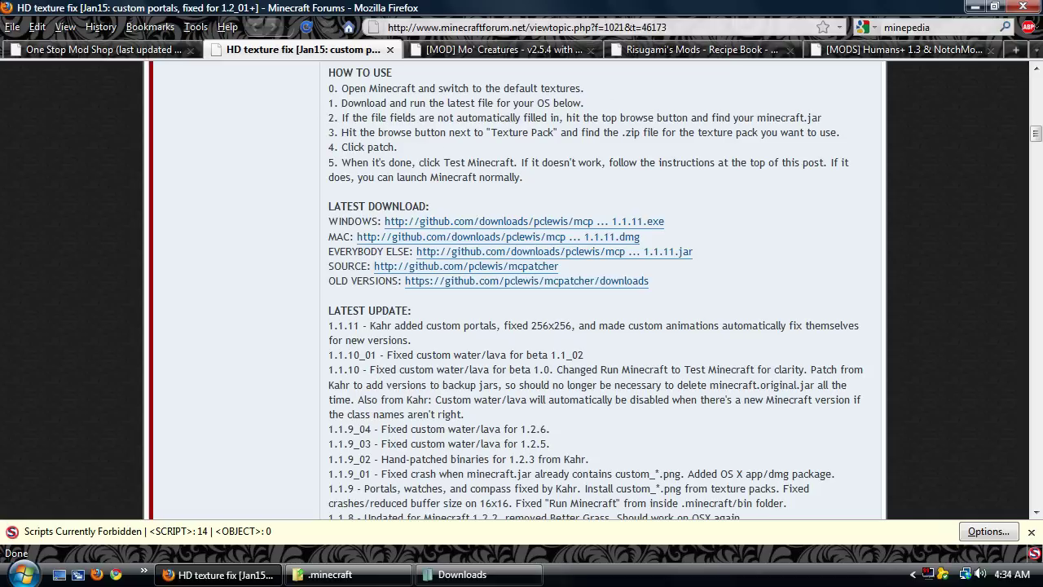
# Close the HD texture fix thread
pyautogui.click(390, 50)
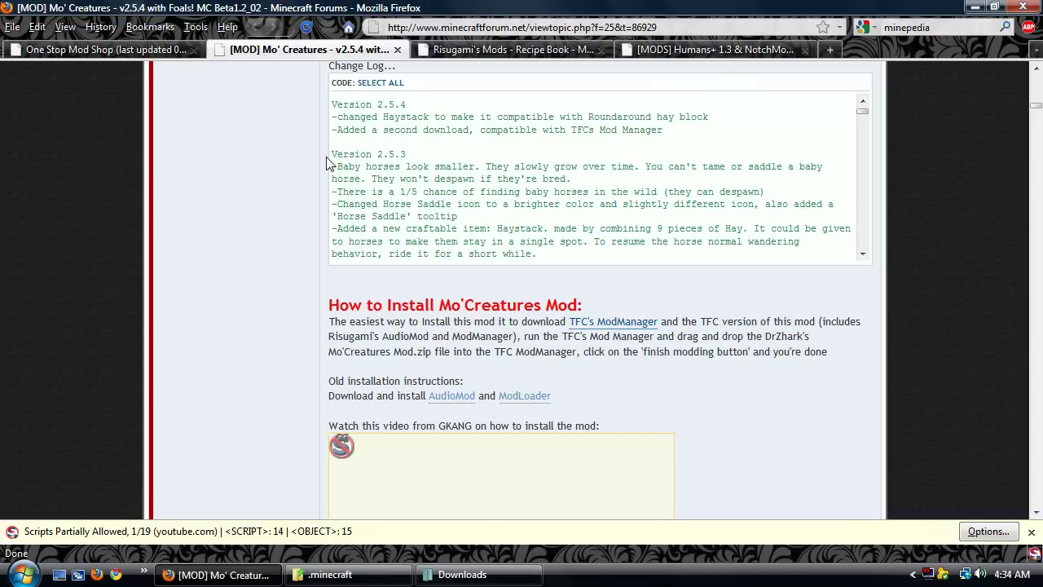
pyautogui.scroll(10, 305, 331)
pyautogui.scroll(-10, 303, 335)
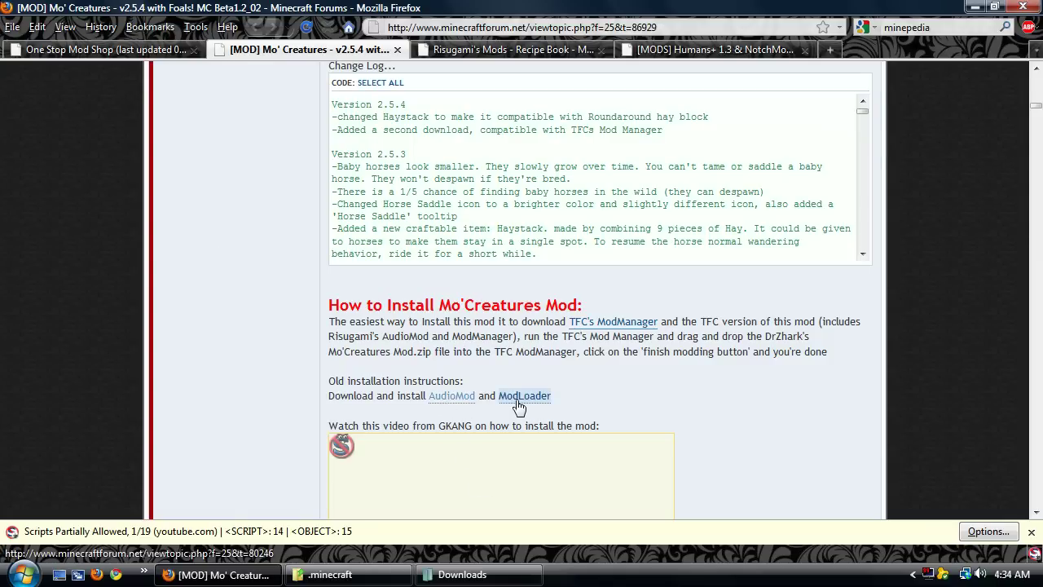
# Open and read the ModLoader page in Risugami's Mods thread
pyautogui.click(496, 52)
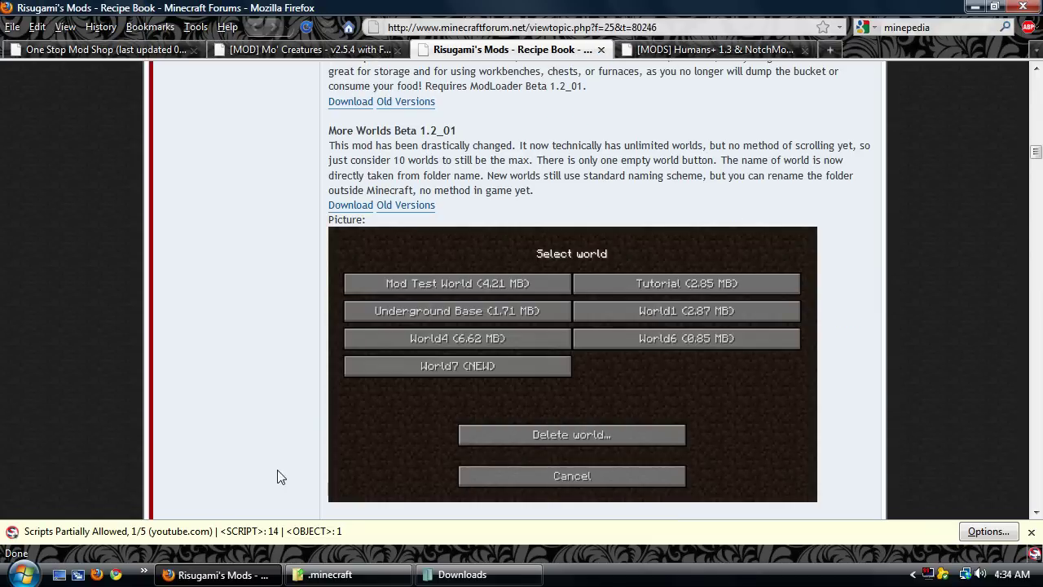
pyautogui.scroll(8, 450, 282)
pyautogui.scroll(12, 421, 324)
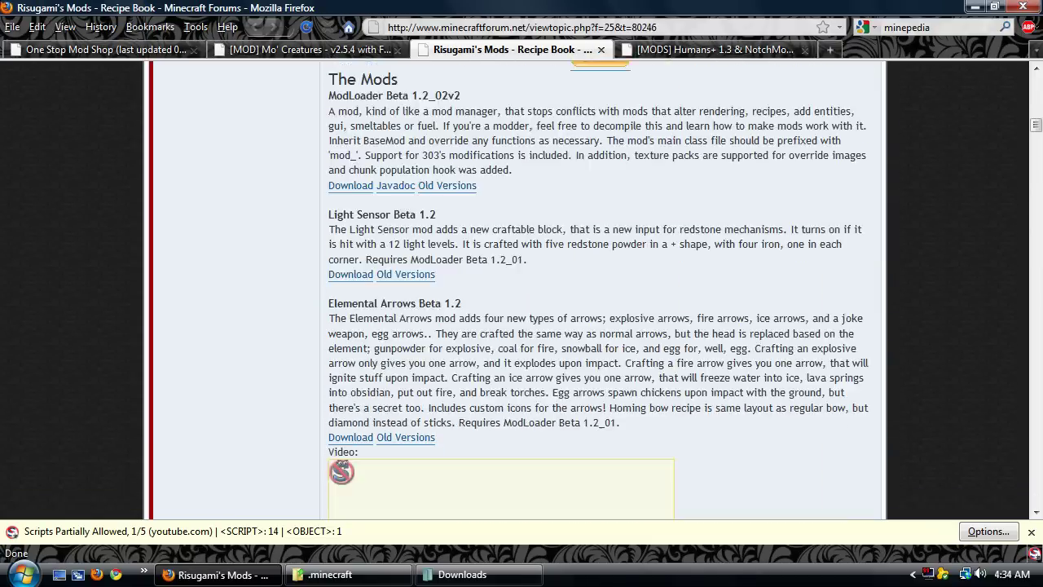
pyautogui.scroll(-15, 304, 348)
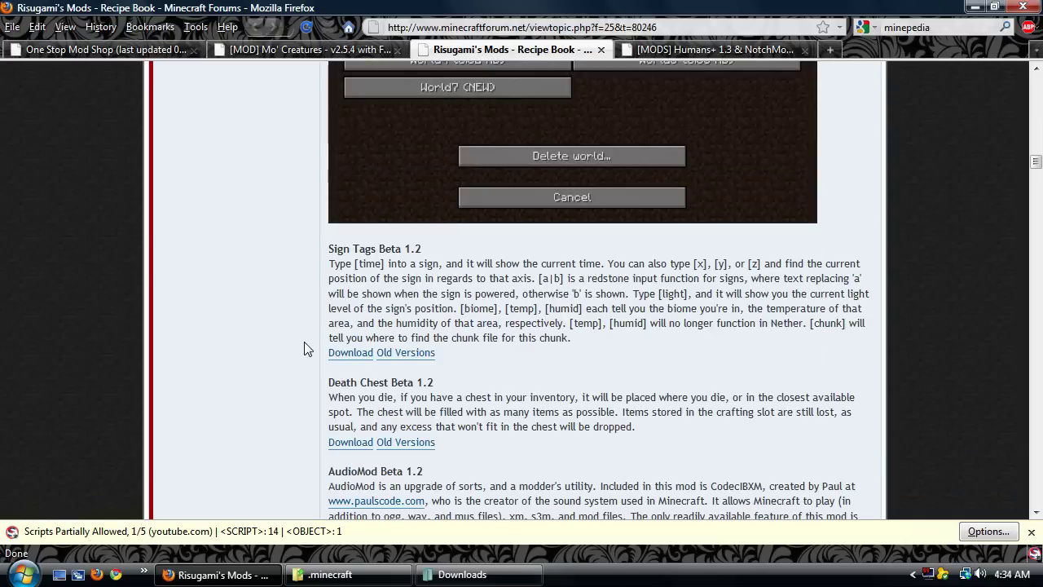
pyautogui.scroll(8, 305, 348)
pyautogui.scroll(-8, 304, 348)
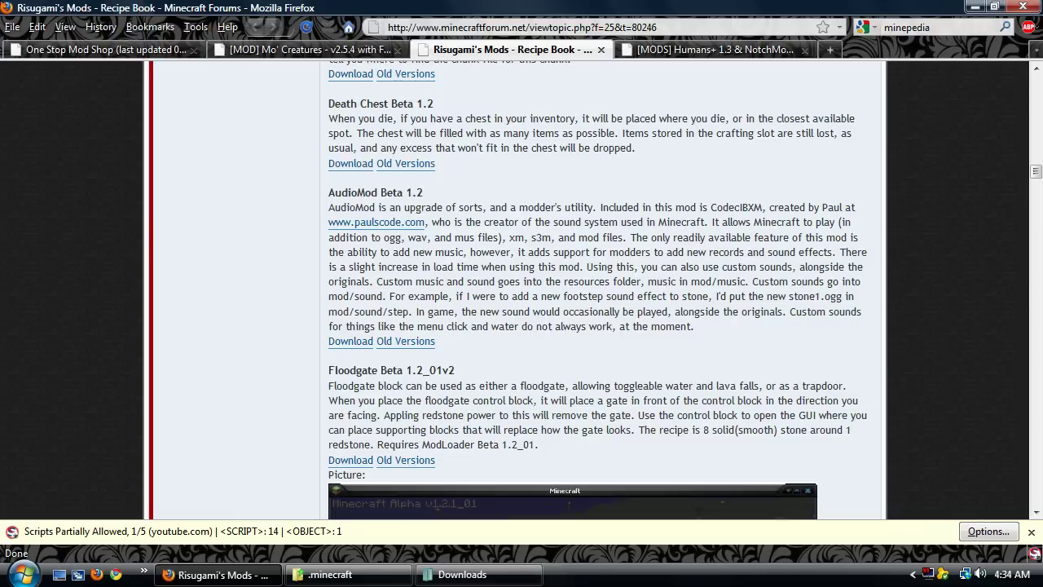
# Scroll the Humans+ & NotchMobs+ thread to the NotchMobs+ download, then bring up Downloads
pyautogui.click(693, 49)
pyautogui.scroll(3, 433, 275)
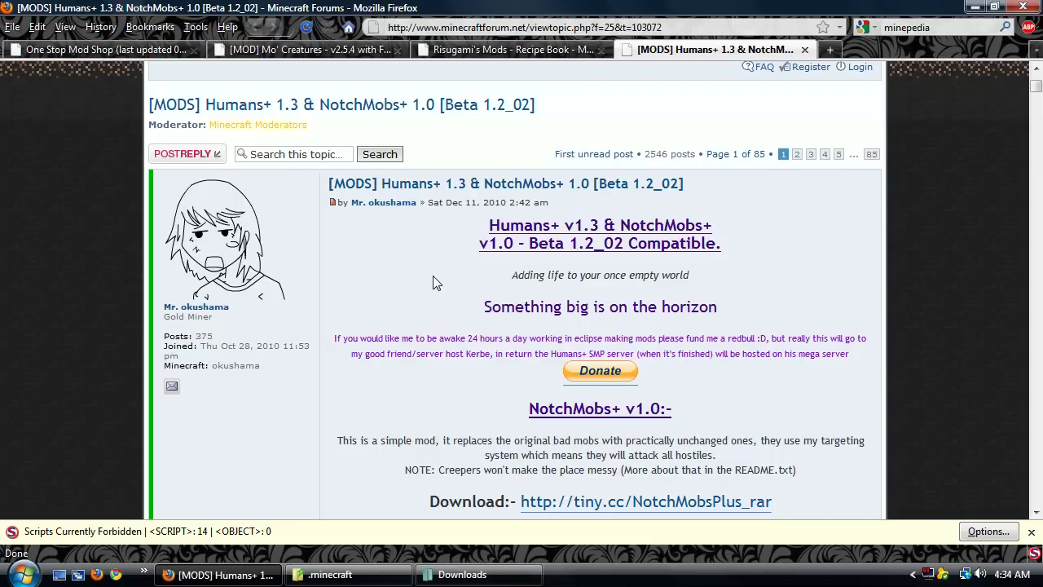
pyautogui.scroll(-3, 433, 275)
pyautogui.scroll(2, 522, 294)
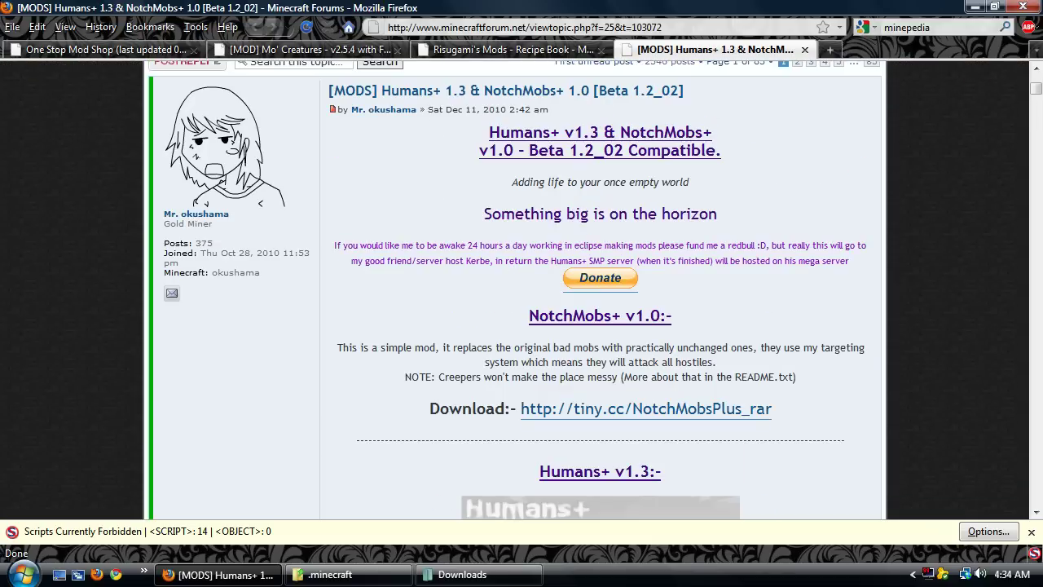
pyautogui.scroll(-4, 416, 283)
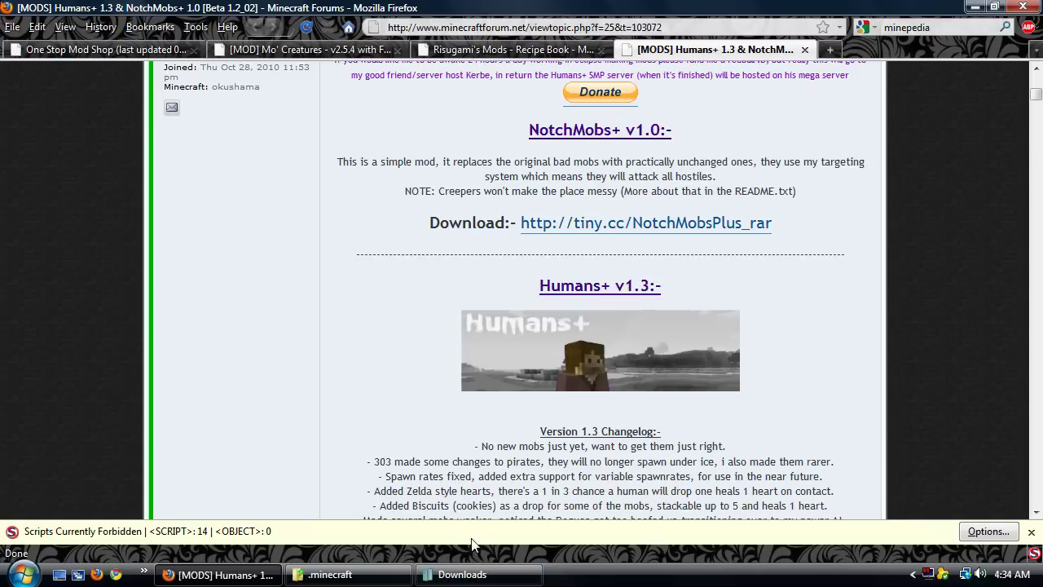
pyautogui.moveTo(481, 580)
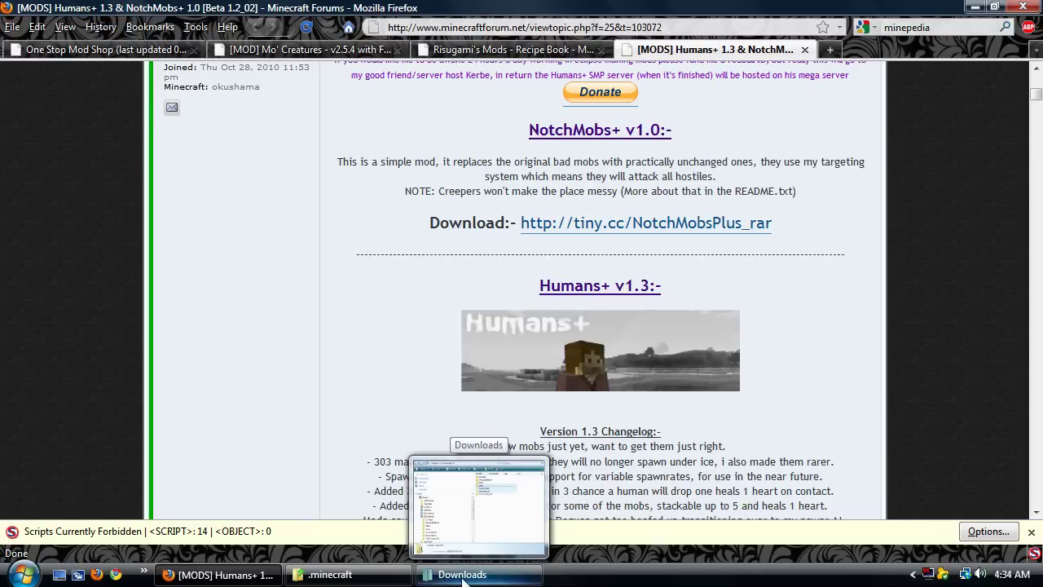
pyautogui.click(463, 575)
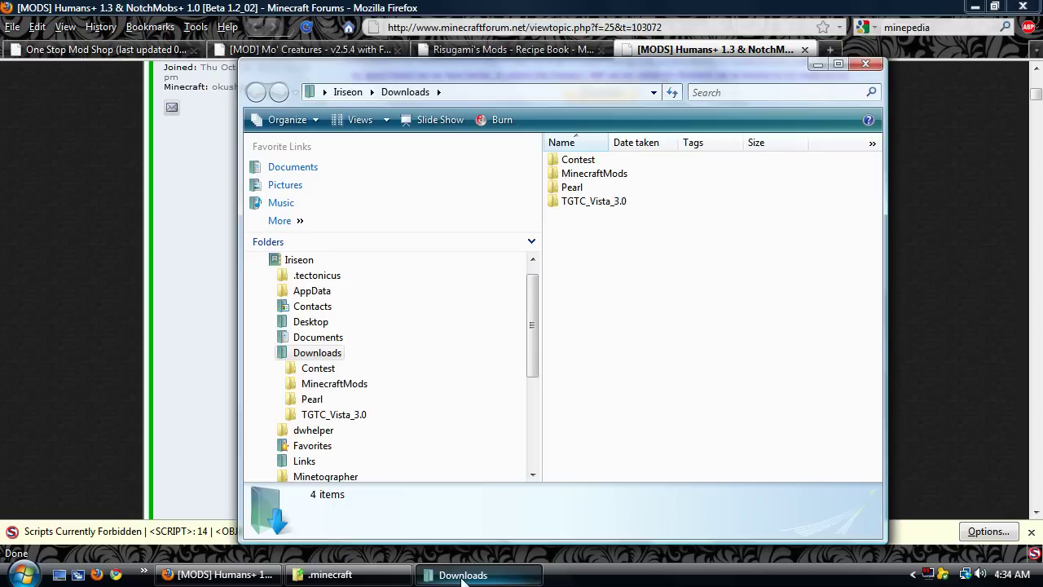
# Open MinecraftMods, minimize the .minecraft window, and select mcpatcher-1.1.11.exe
pyautogui.doubleClick(577, 174)
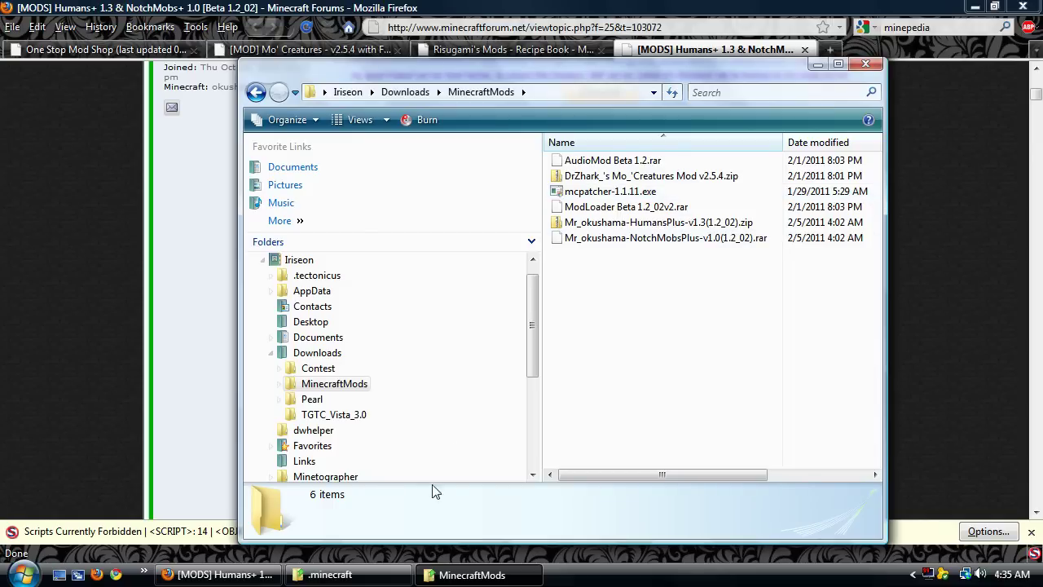
pyautogui.click(335, 575)
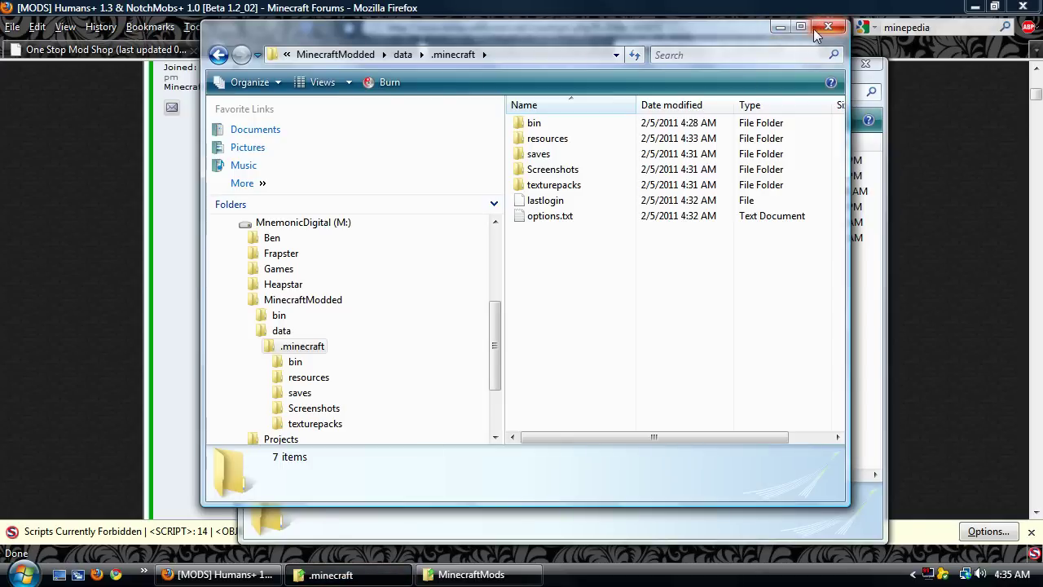
pyautogui.click(780, 28)
pyautogui.click(638, 194)
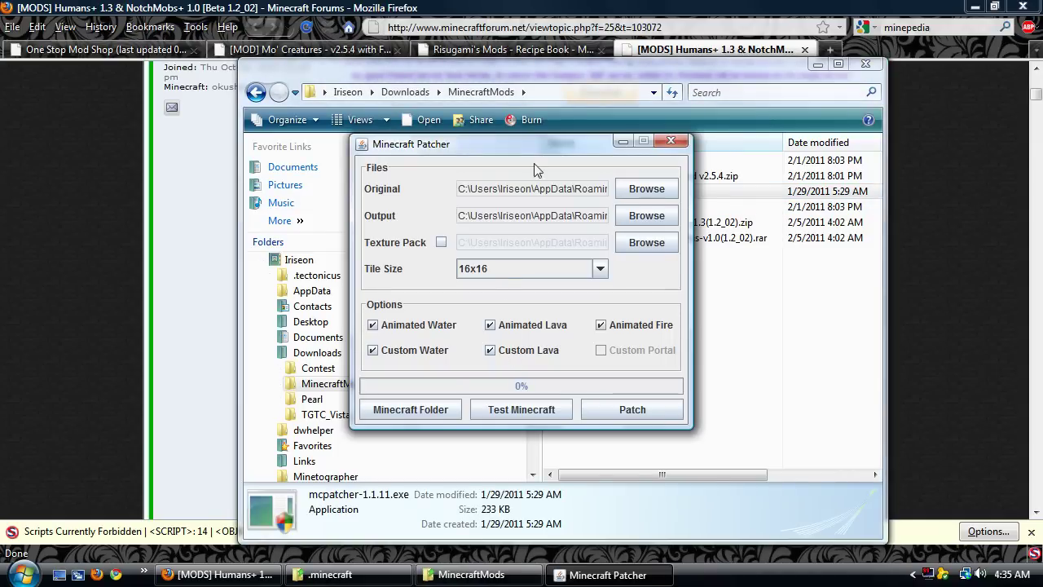
# Set MCPatcher's Original file to M:\MinecraftModded\data\.minecraft\bin\minecraft.jar
pyautogui.click(646, 190)
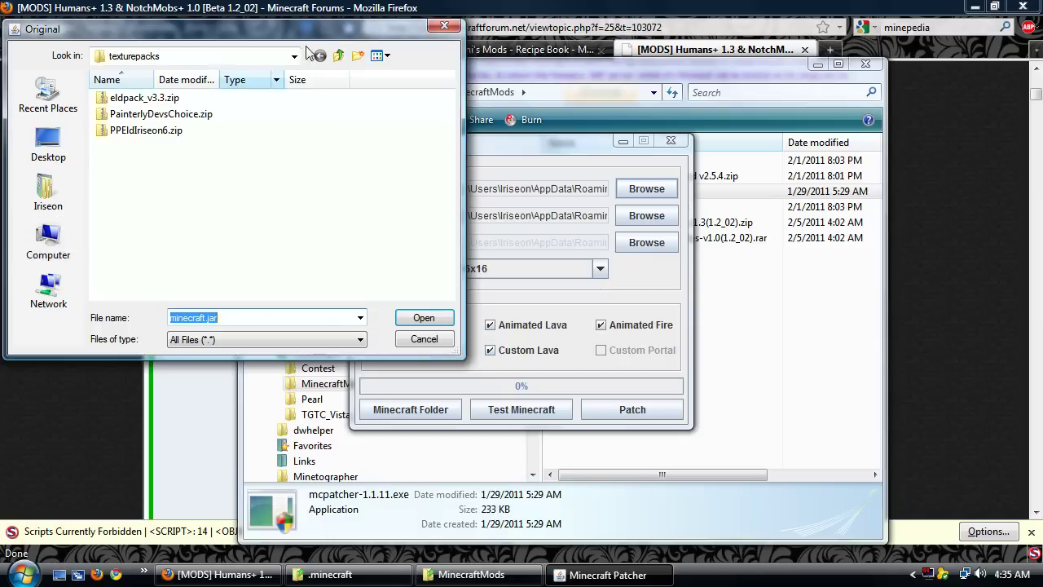
pyautogui.click(339, 56)
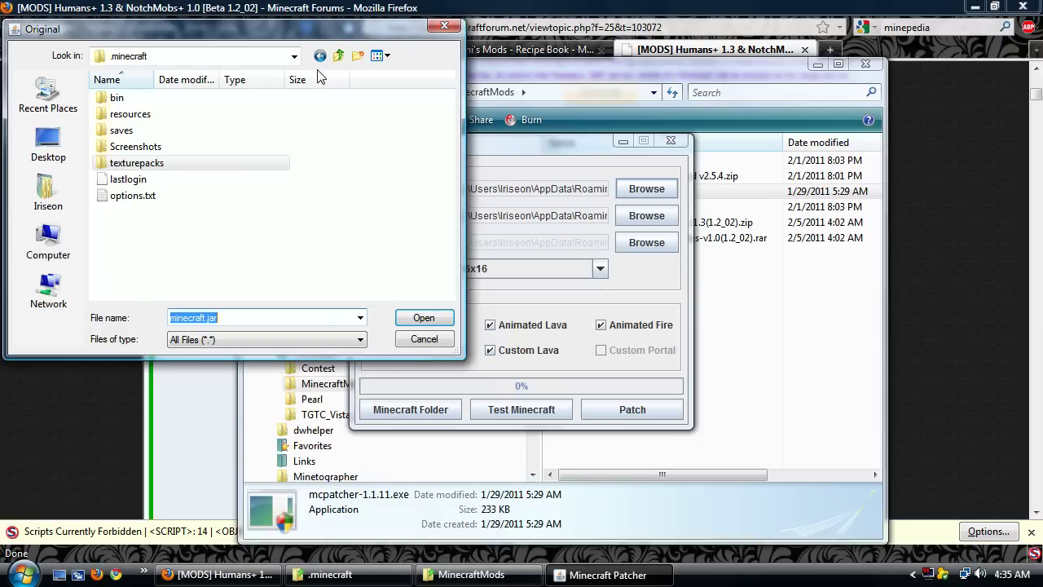
pyautogui.click(342, 57)
pyautogui.click(339, 57)
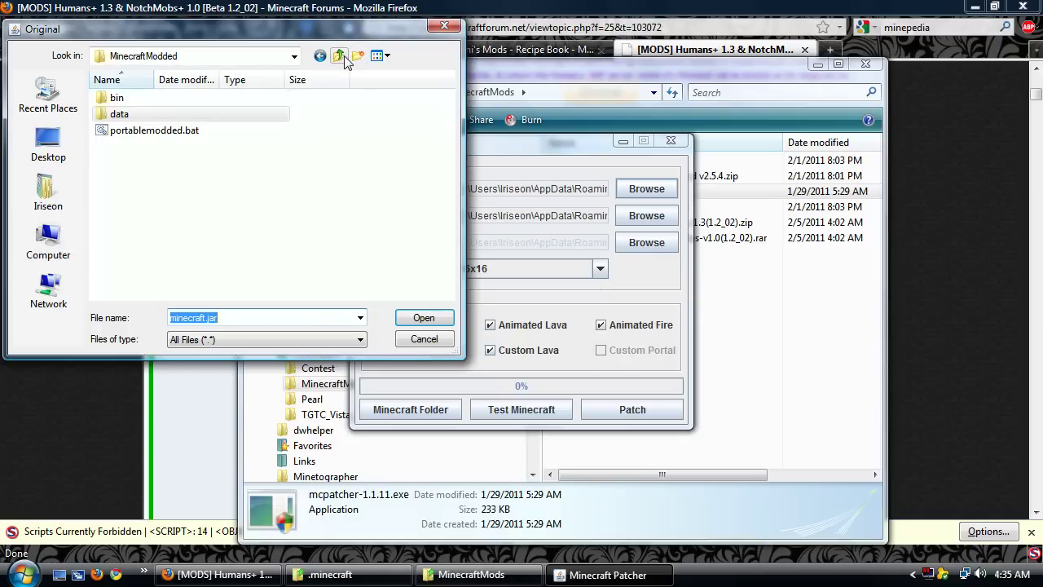
pyautogui.click(339, 56)
pyautogui.doubleClick(166, 165)
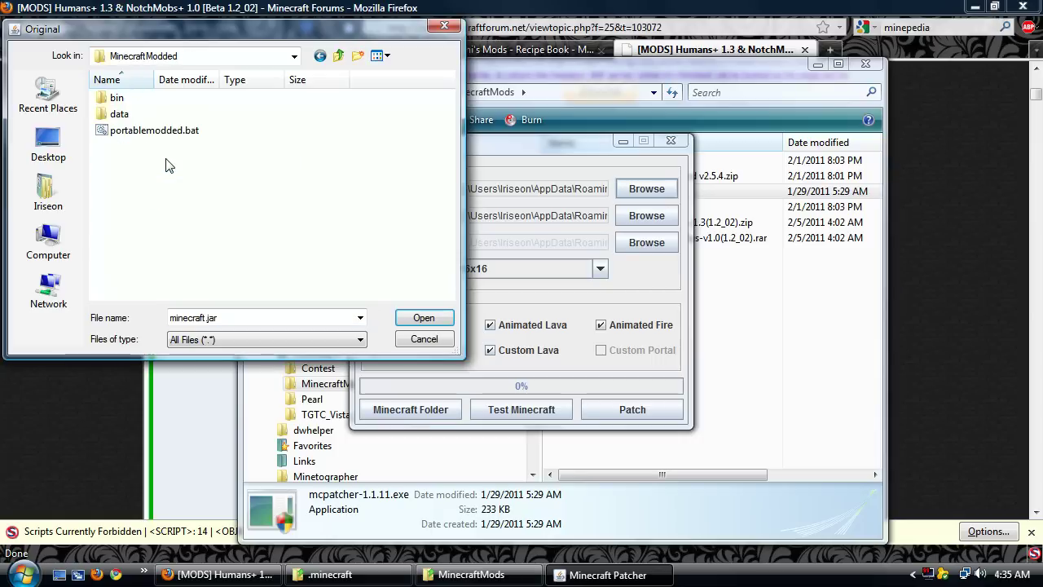
pyautogui.doubleClick(114, 114)
pyautogui.doubleClick(122, 100)
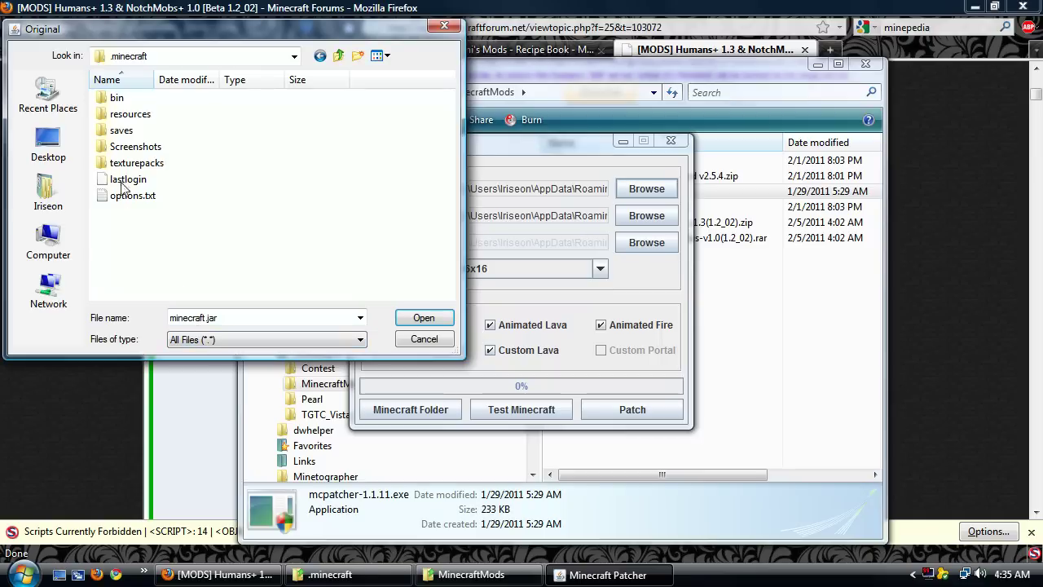
pyautogui.doubleClick(118, 97)
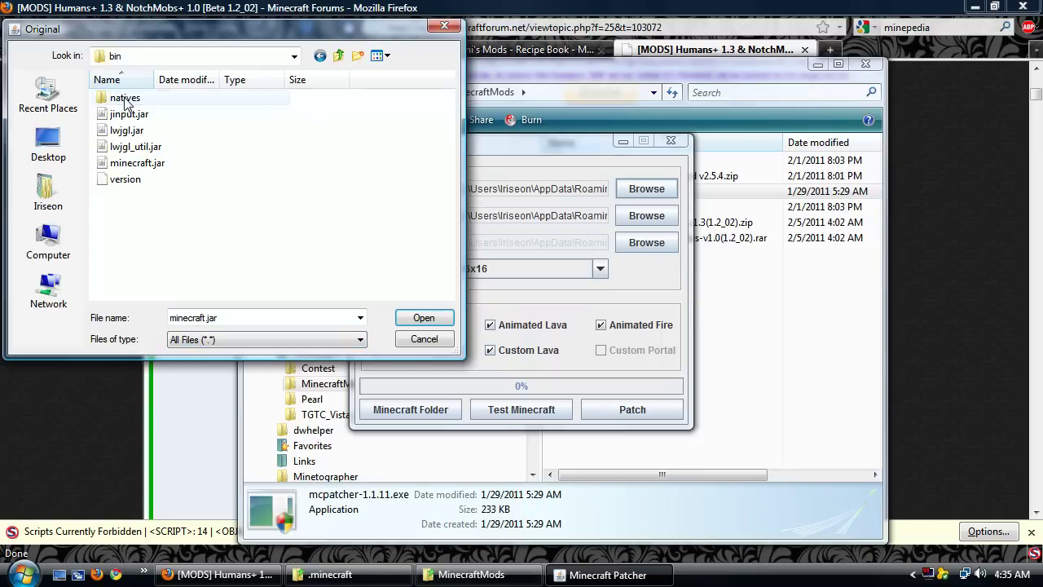
pyautogui.click(146, 163)
pyautogui.click(421, 318)
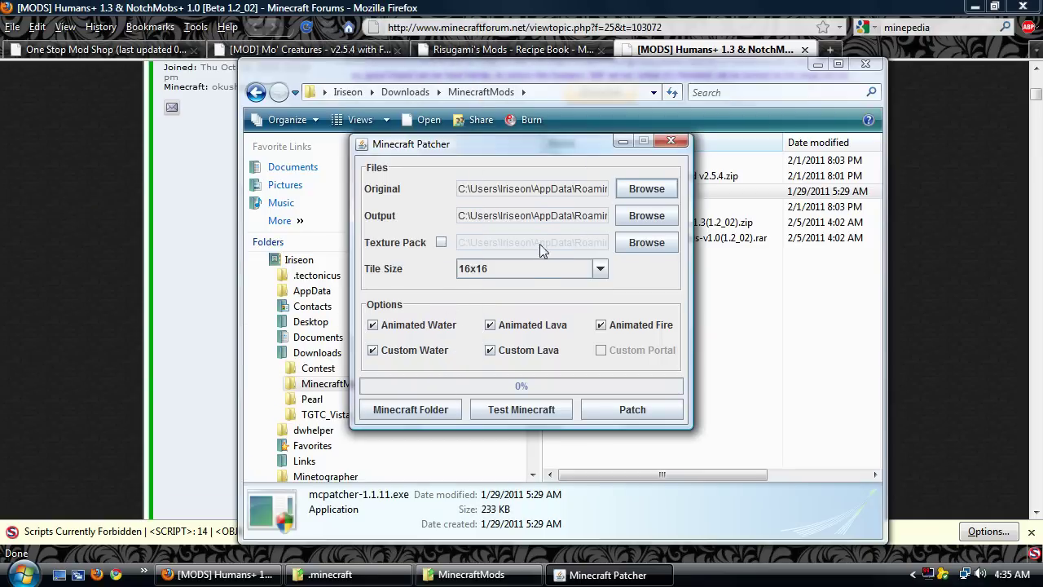
# Set the Output to the same bin\minecraft.jar, agreeing to replace it
pyautogui.click(646, 215)
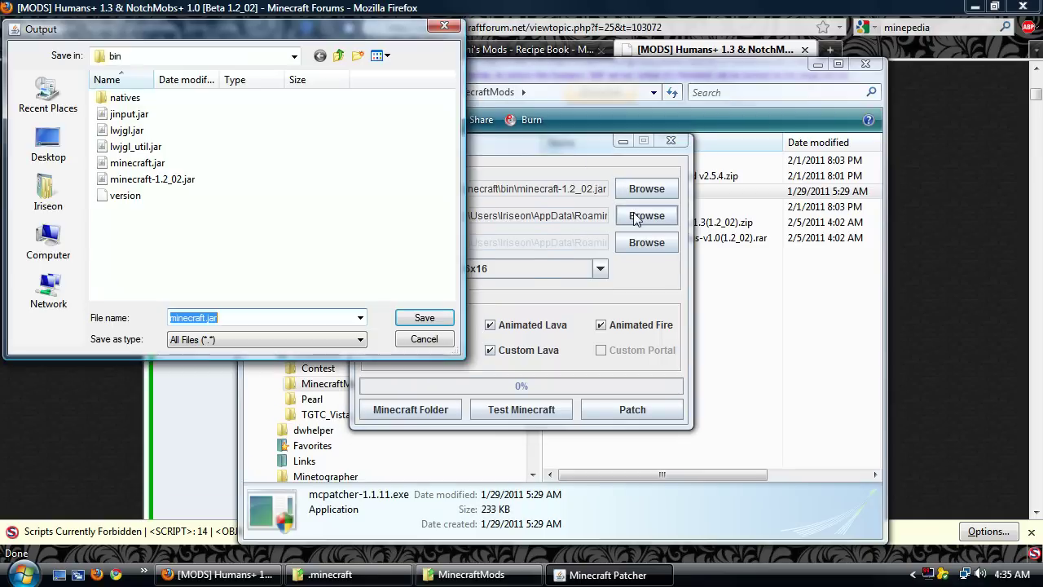
pyautogui.click(140, 163)
pyautogui.click(417, 319)
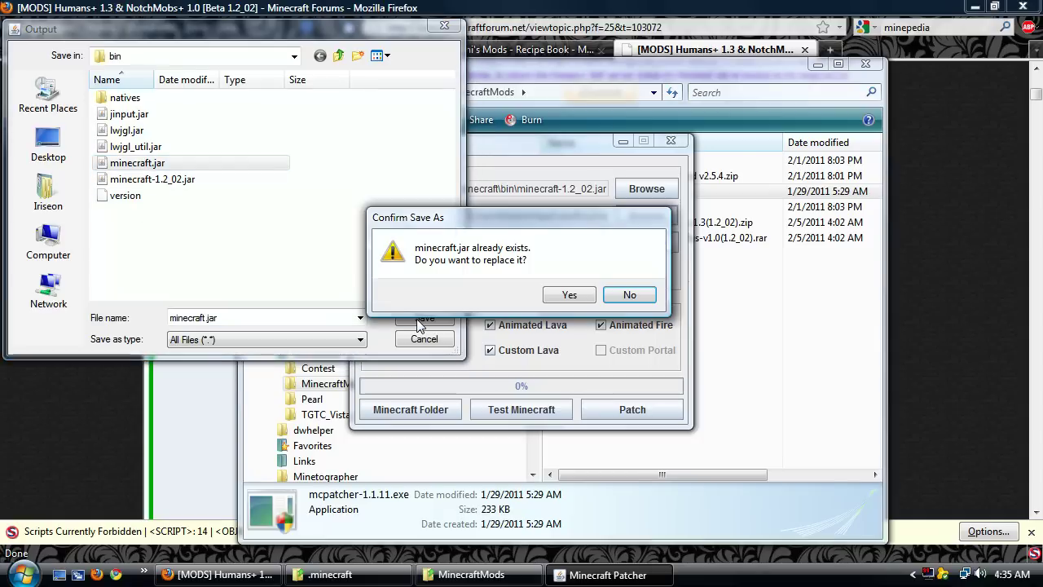
pyautogui.click(565, 296)
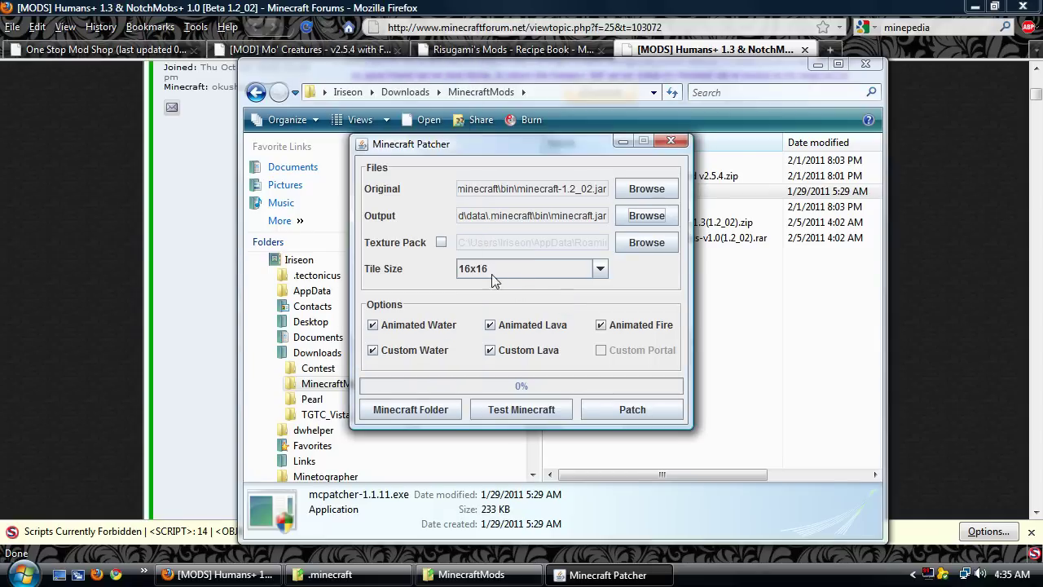
# Enable Texture Pack and choose the custom zip from .minecraft\texturepacks
pyautogui.click(441, 243)
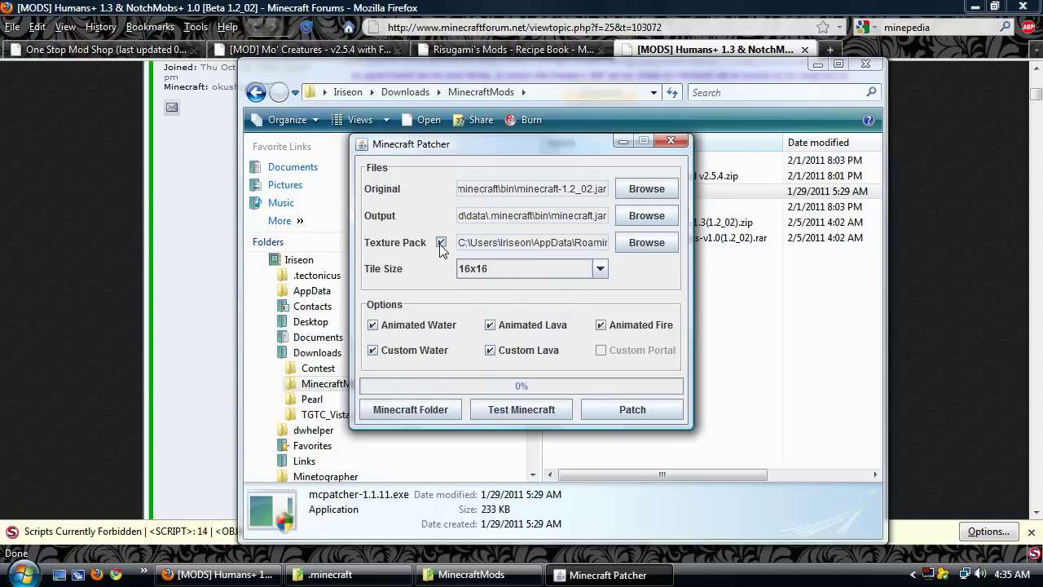
pyautogui.click(639, 243)
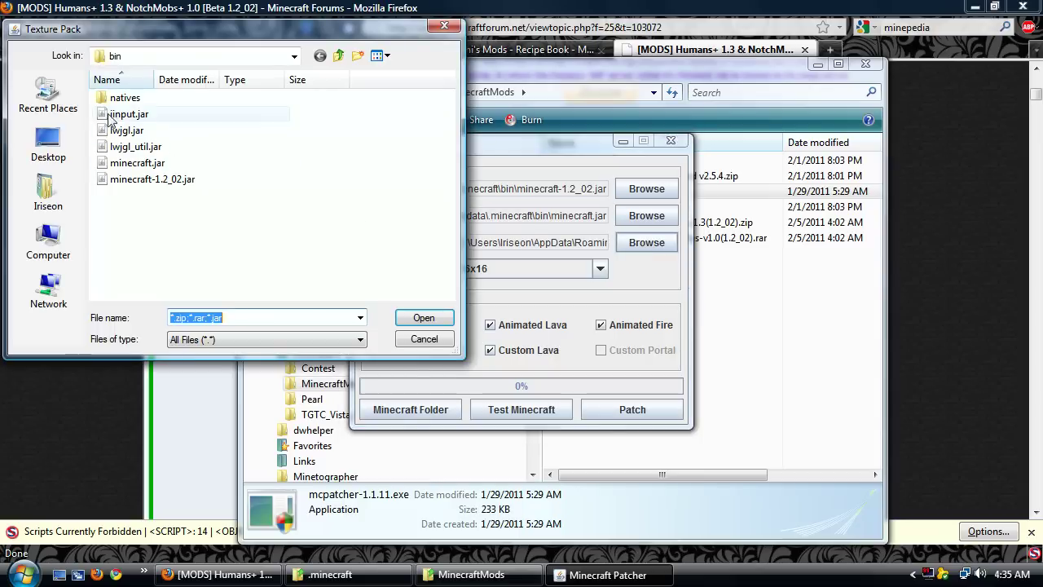
pyautogui.click(50, 242)
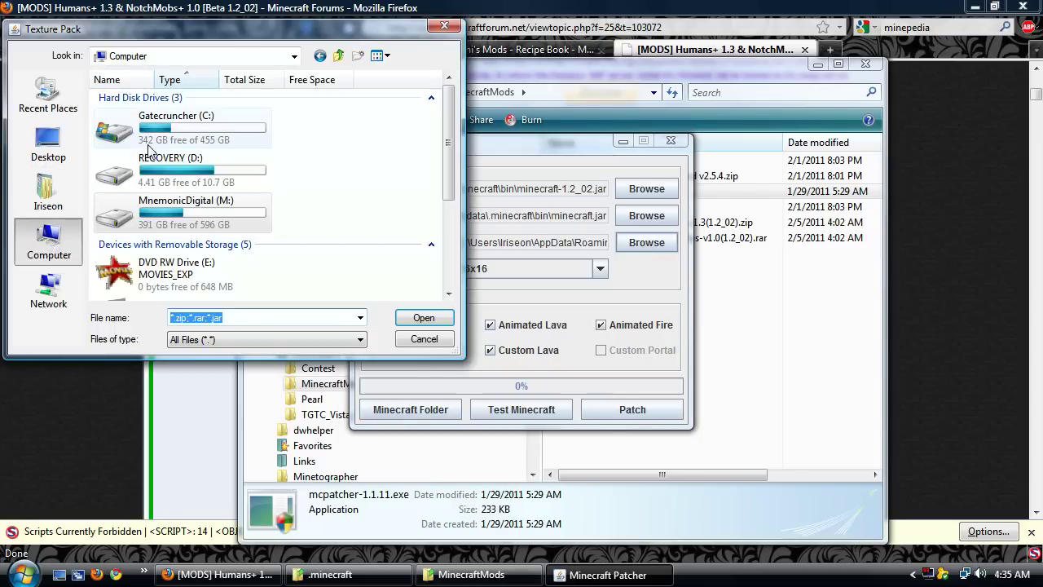
pyautogui.doubleClick(146, 200)
pyautogui.doubleClick(144, 165)
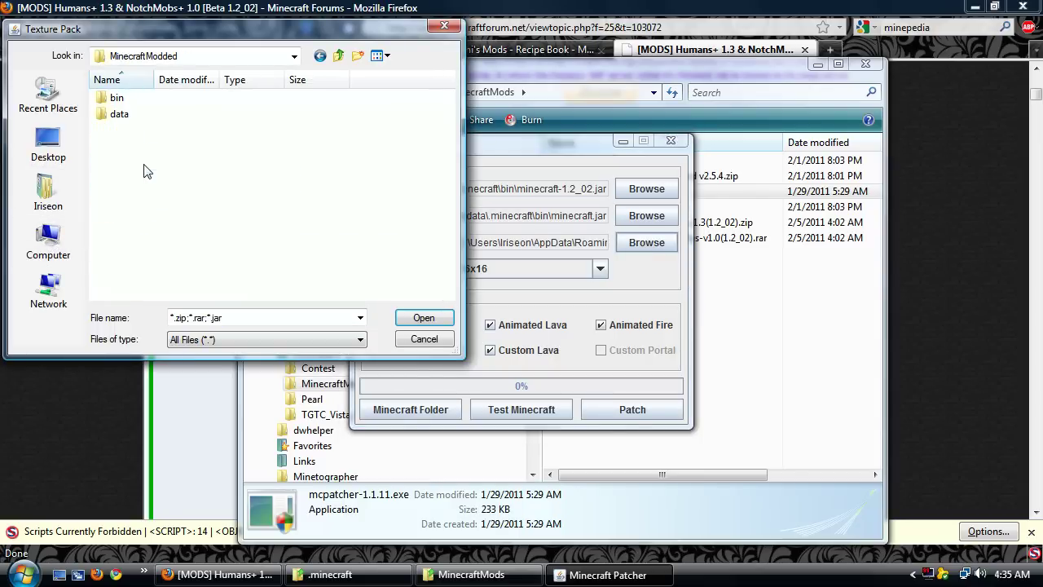
pyautogui.doubleClick(135, 114)
pyautogui.doubleClick(135, 100)
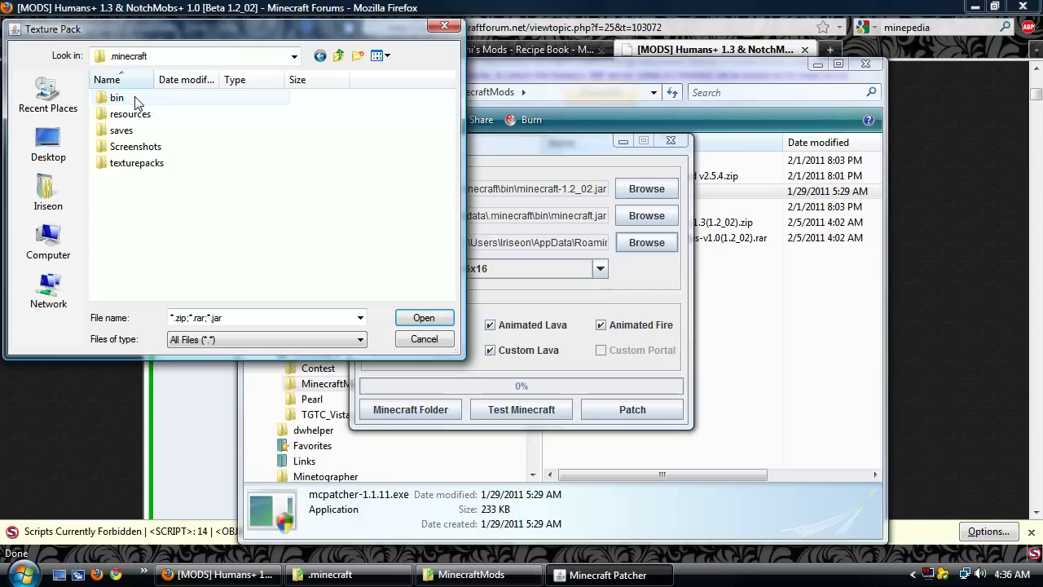
pyautogui.doubleClick(137, 167)
pyautogui.click(140, 132)
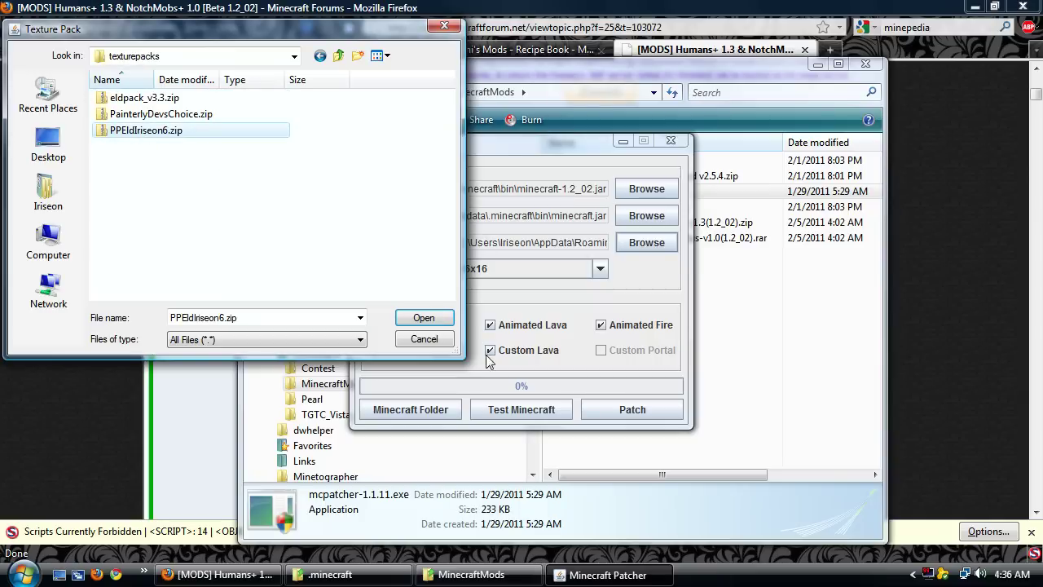
pyautogui.click(429, 318)
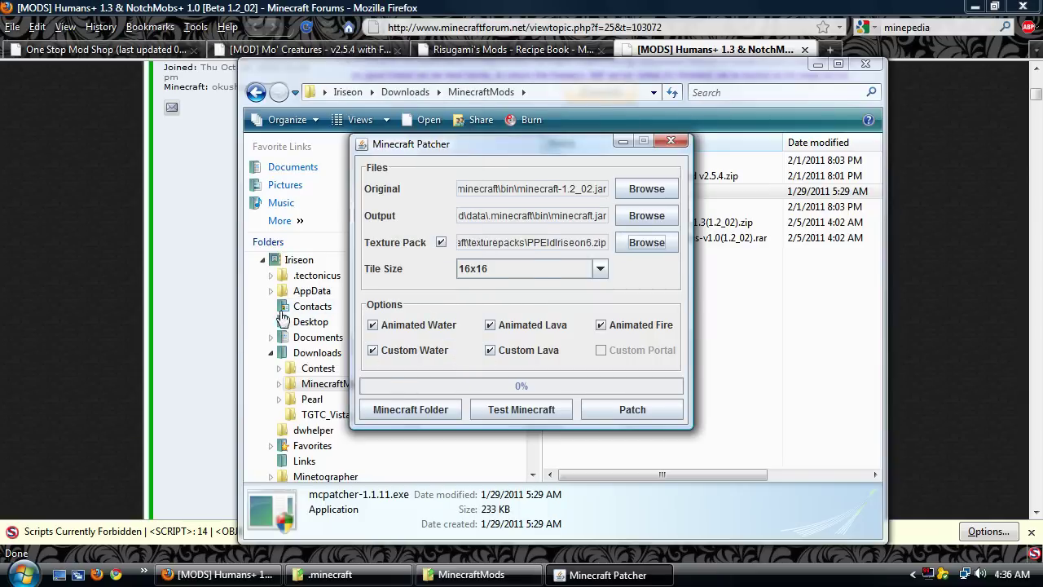
# Turn off Custom Lava, patch minecraft.jar, then close the log and the patcher
pyautogui.click(490, 351)
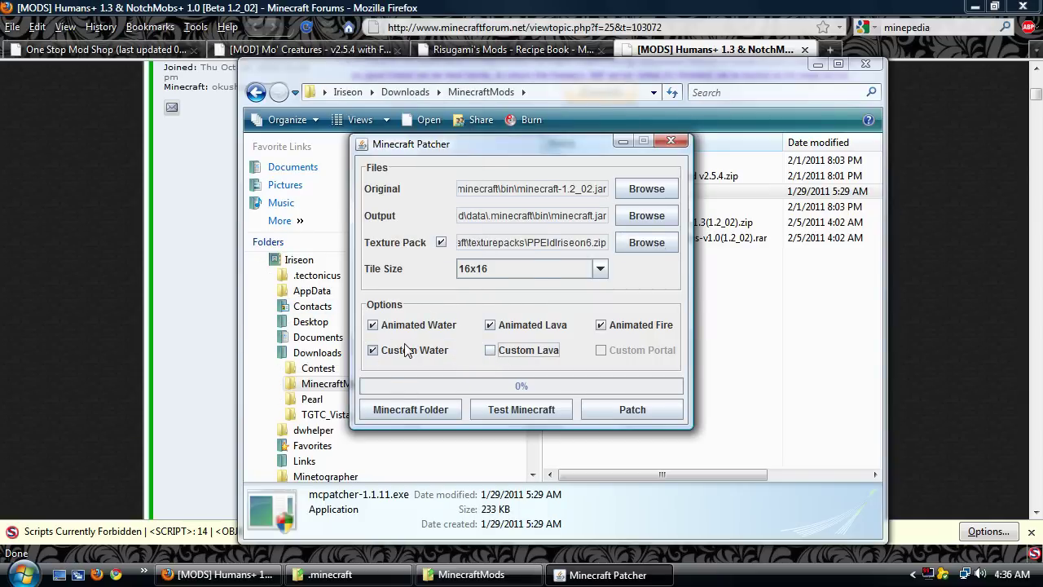
pyautogui.click(623, 411)
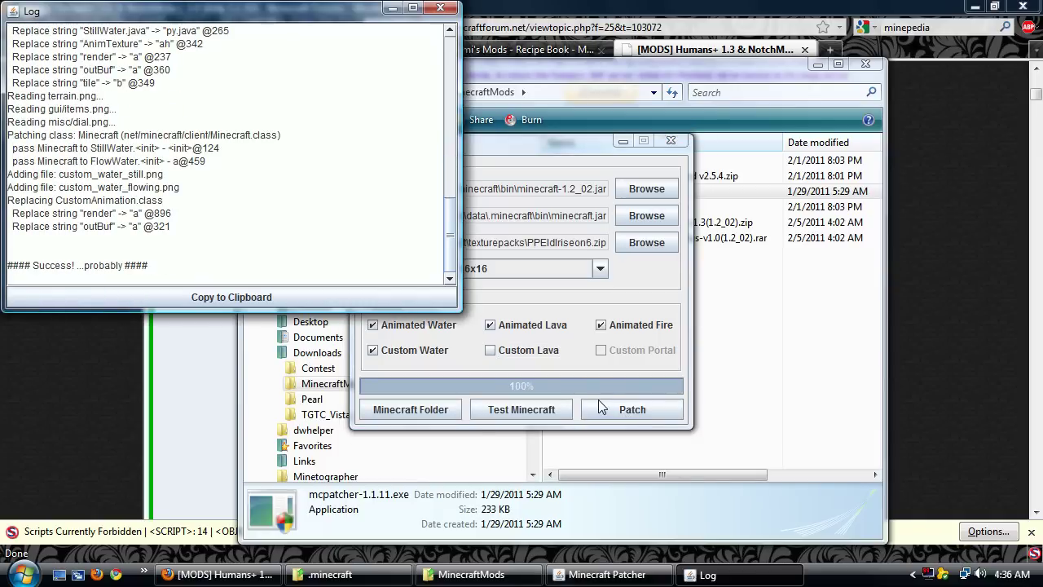
pyautogui.click(445, 12)
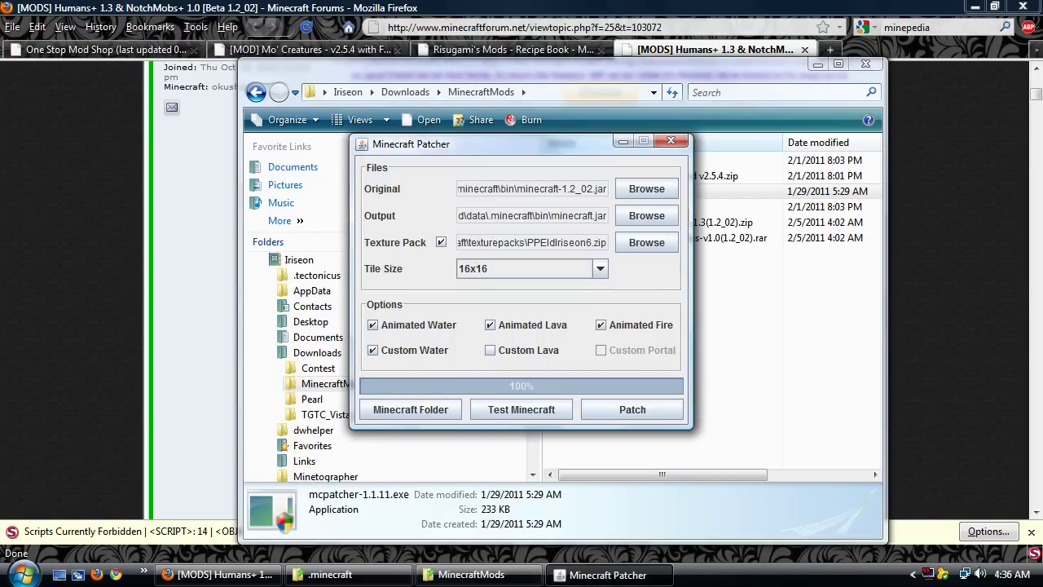
pyautogui.click(671, 142)
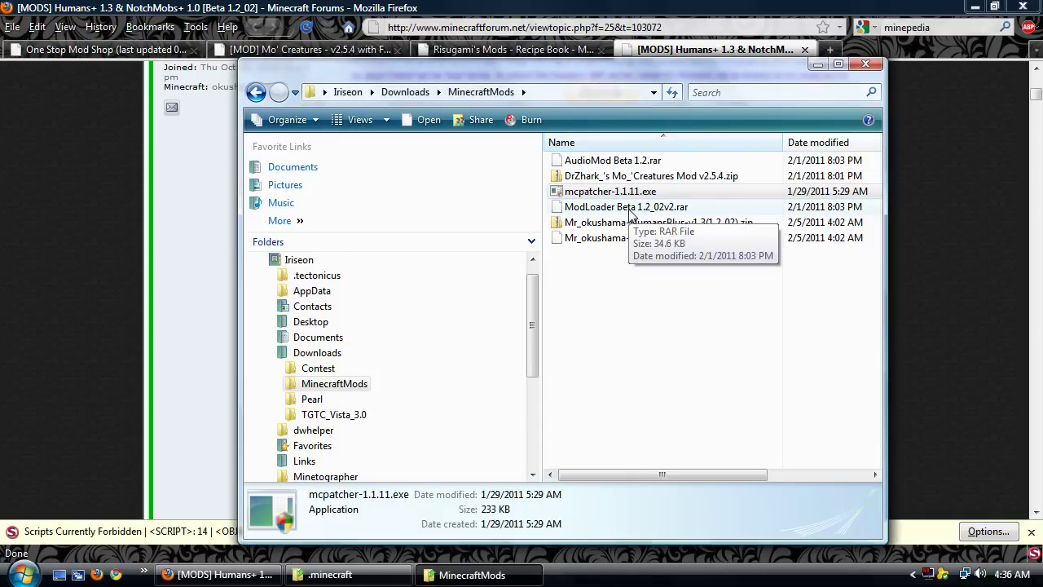
# Extract ModLoader Beta 1.2_02v2.rar with 7-Zip into its own folder
pyautogui.click(630, 210)
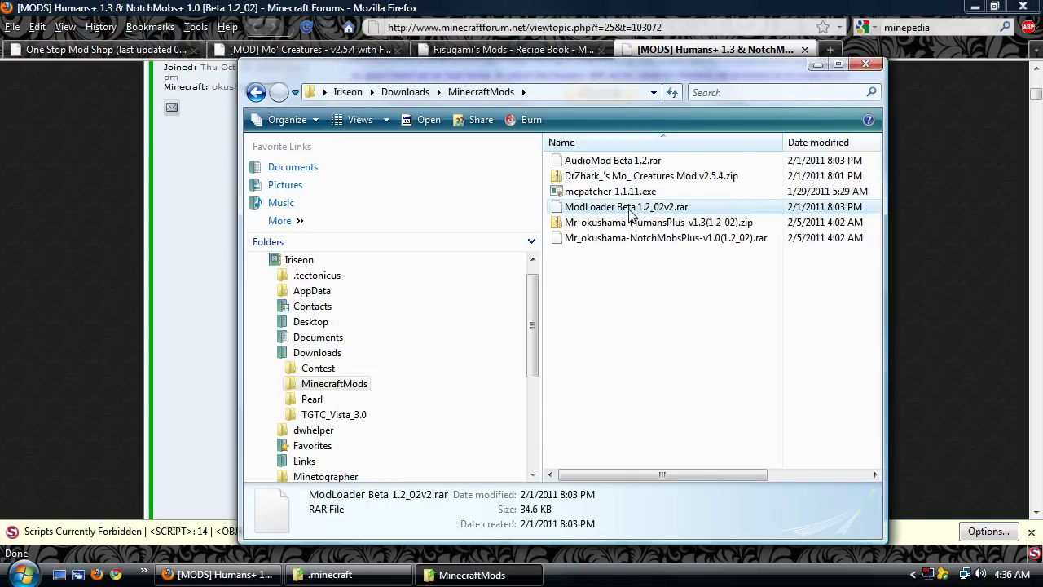
pyautogui.rightClick(630, 214)
pyautogui.moveTo(644, 237)
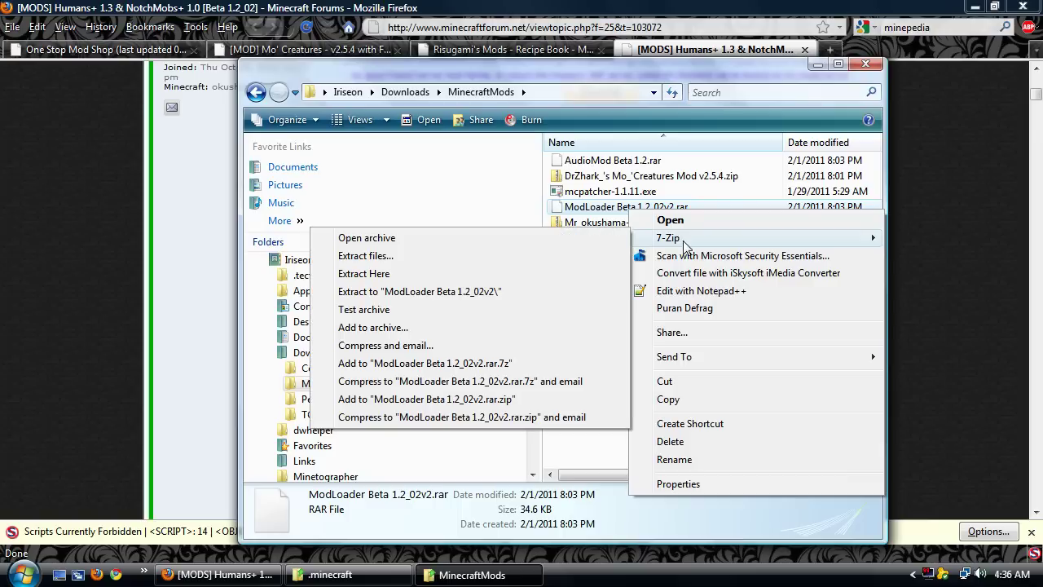
pyautogui.click(422, 254)
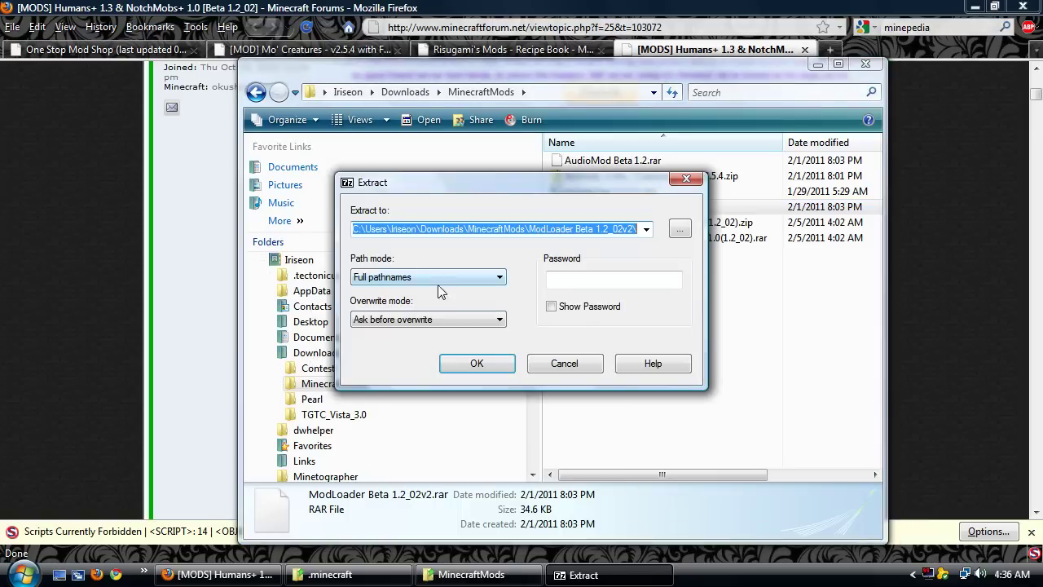
pyautogui.click(456, 368)
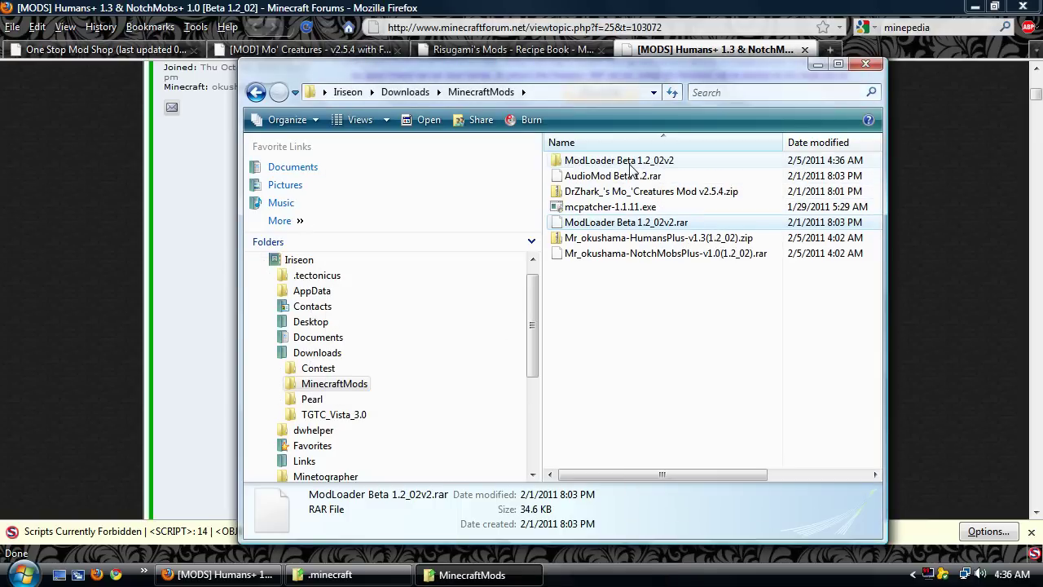
# Extract AudioMod Beta 1.2.rar with 7-Zip into its own folder
pyautogui.rightClick(628, 176)
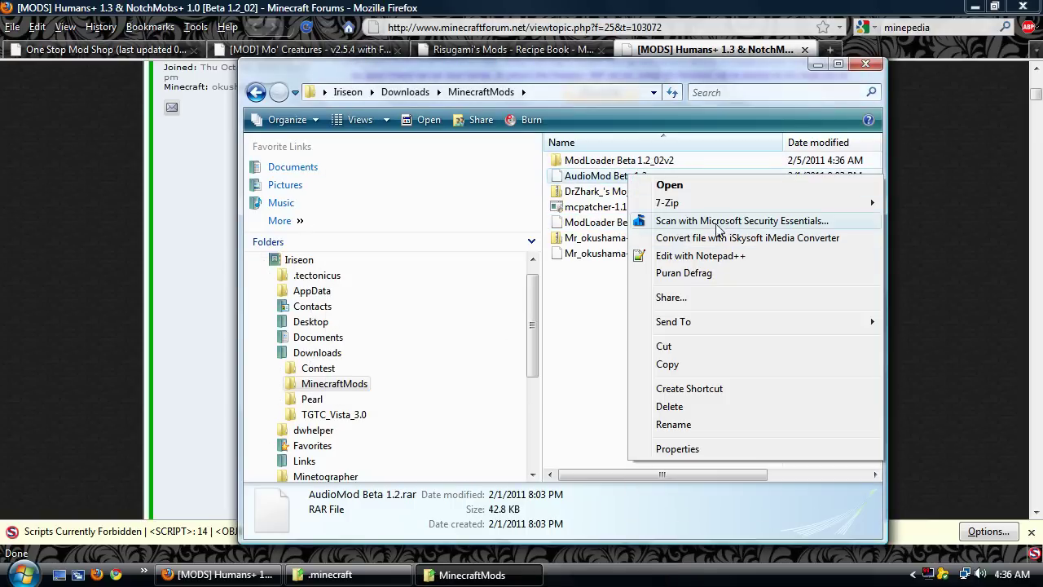
pyautogui.moveTo(716, 209)
pyautogui.click(479, 227)
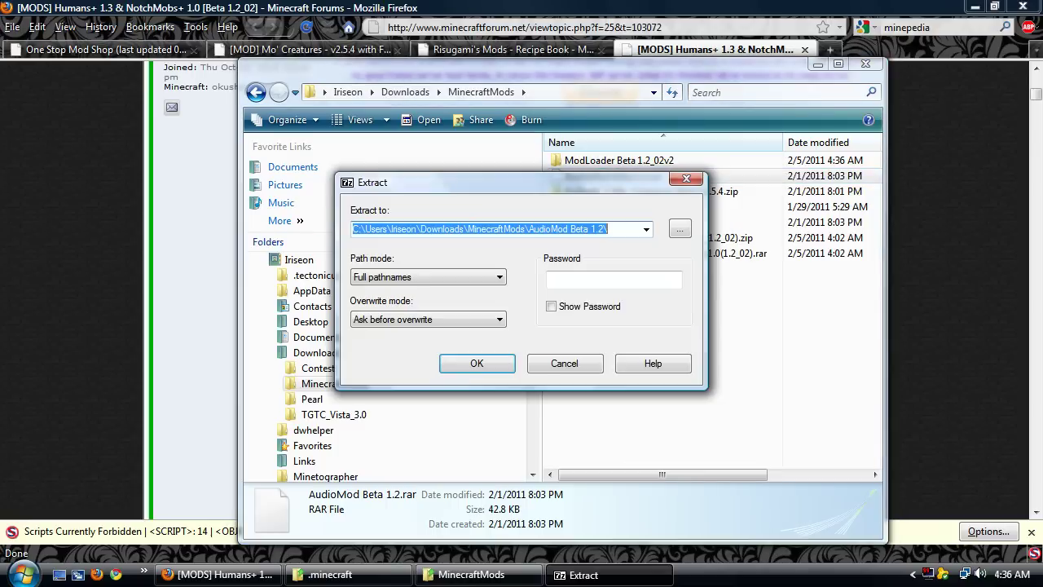
pyautogui.click(477, 364)
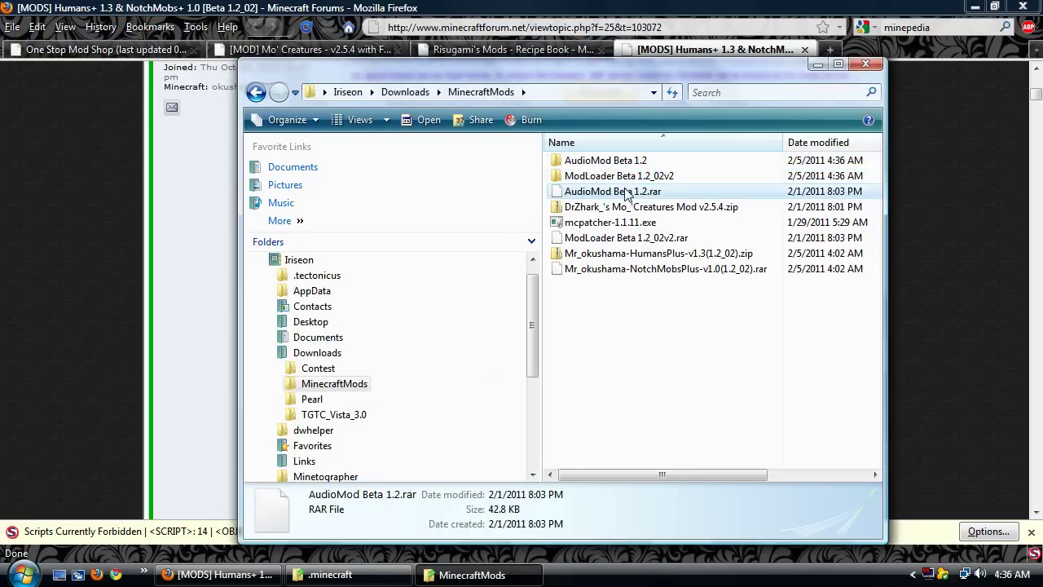
# Move sg.class from the AudioMod Beta 1.2 folder into ModLoader Beta 1.2_02v2
pyautogui.doubleClick(615, 161)
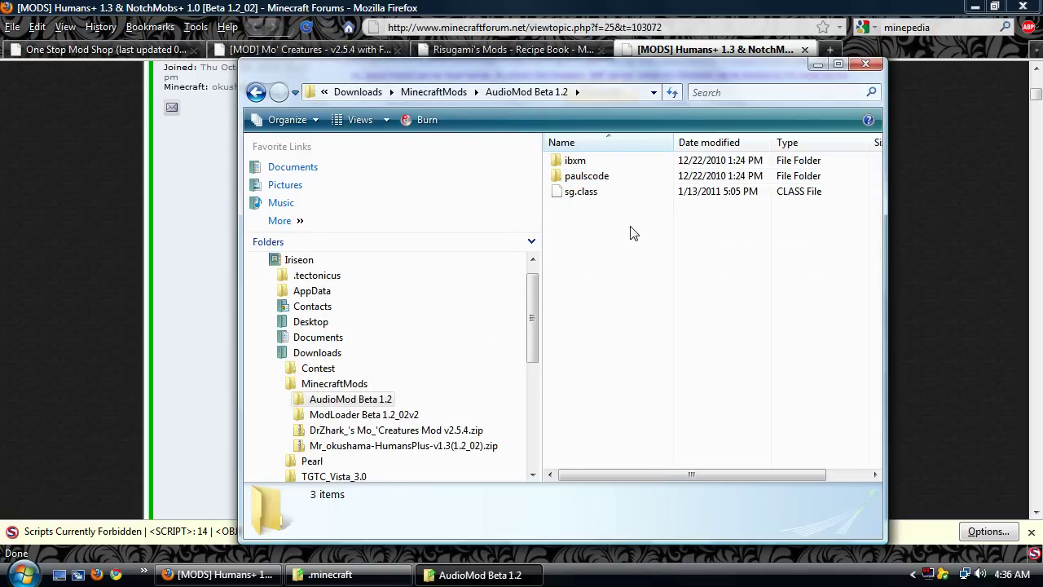
pyautogui.moveTo(629, 225); pyautogui.dragTo(571, 167)
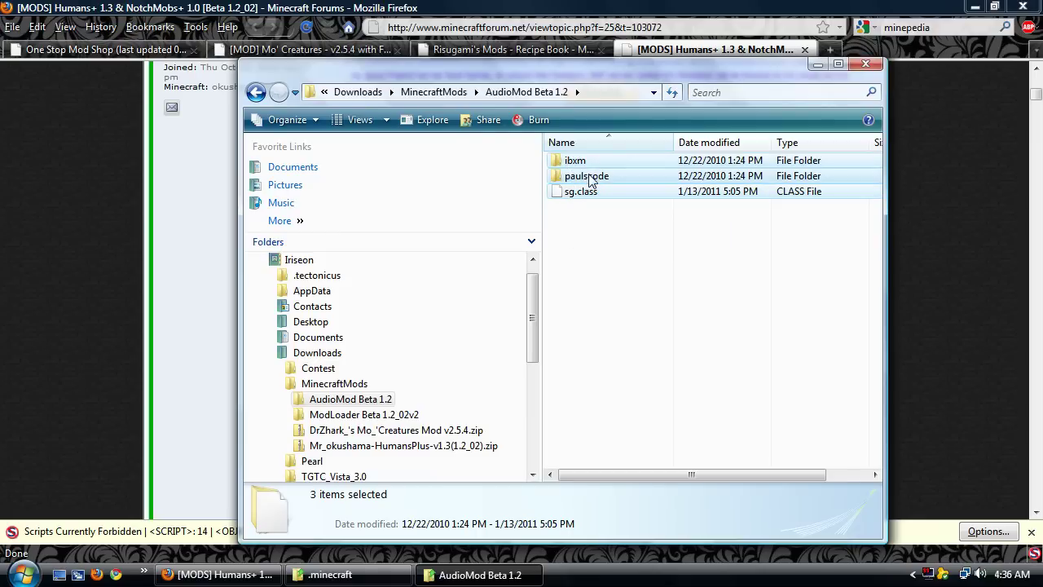
pyautogui.moveTo(582, 177)
pyautogui.mouseDown()
pyautogui.moveTo(371, 411)
pyautogui.moveTo(378, 435)
pyautogui.moveTo(390, 376)
pyautogui.moveTo(583, 204)
pyautogui.moveTo(585, 186)
pyautogui.mouseUp()
pyautogui.click(587, 191)
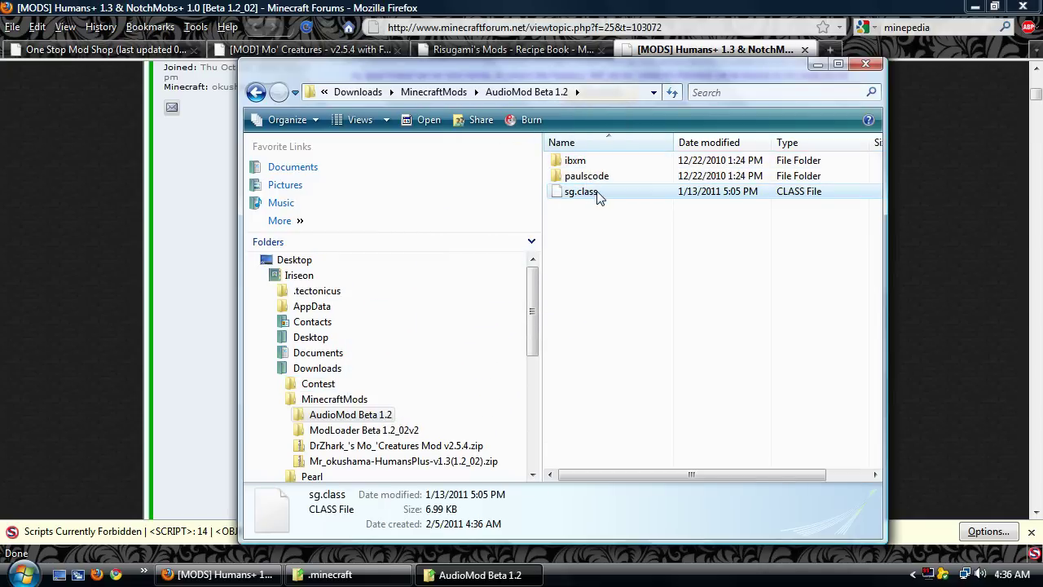
pyautogui.moveTo(598, 194); pyautogui.dragTo(396, 433)
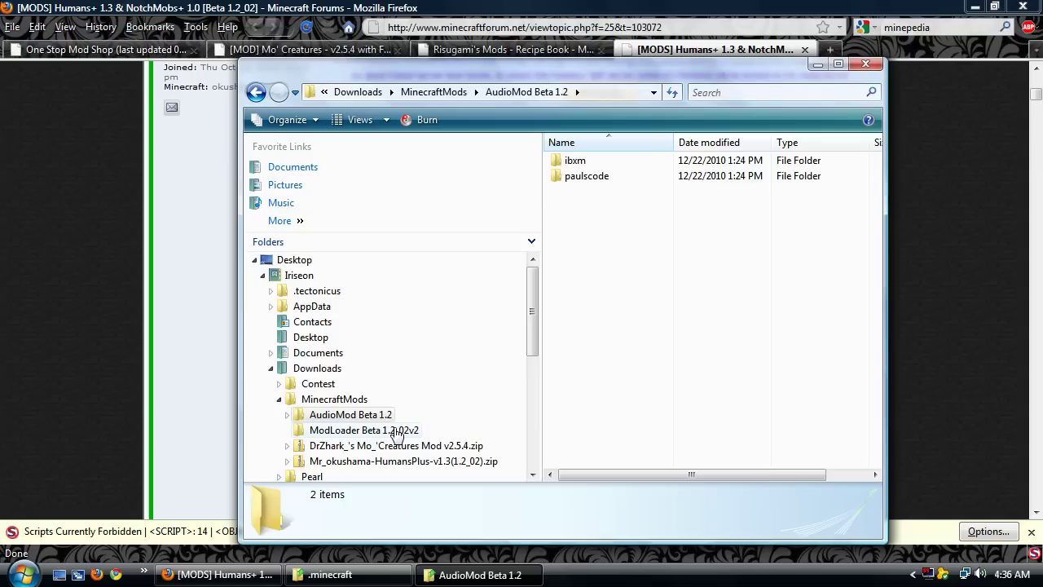
# Check ModLoader Beta 1.2_02v2's class files, then return to the .minecraft window
pyautogui.click(396, 432)
pyautogui.moveTo(613, 349); pyautogui.dragTo(560, 225)
pyautogui.click(322, 574)
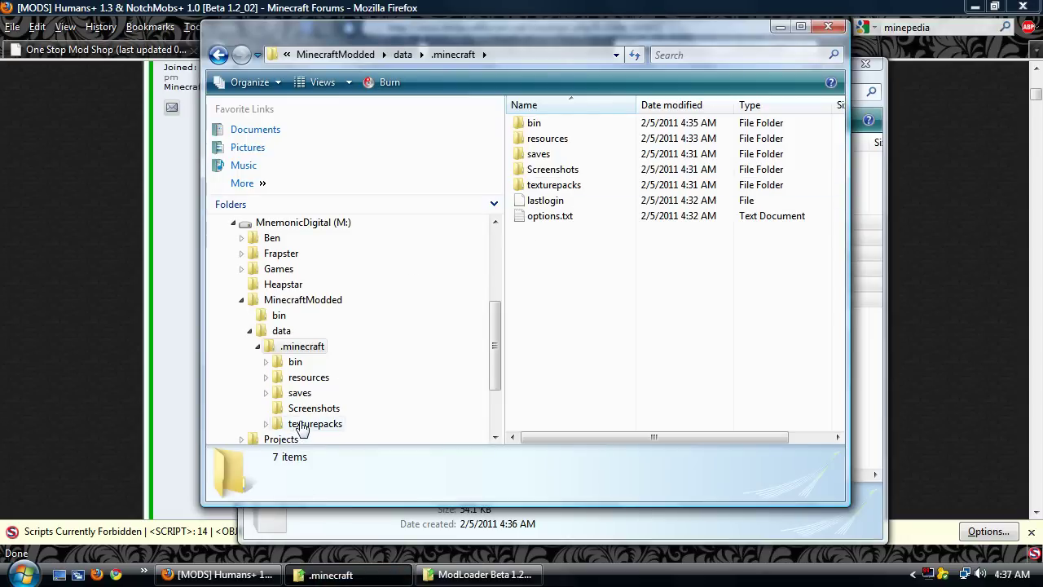
# Open minecraft.jar from .minecraft\bin as an archive in 7-Zip and scroll its contents
pyautogui.click(296, 362)
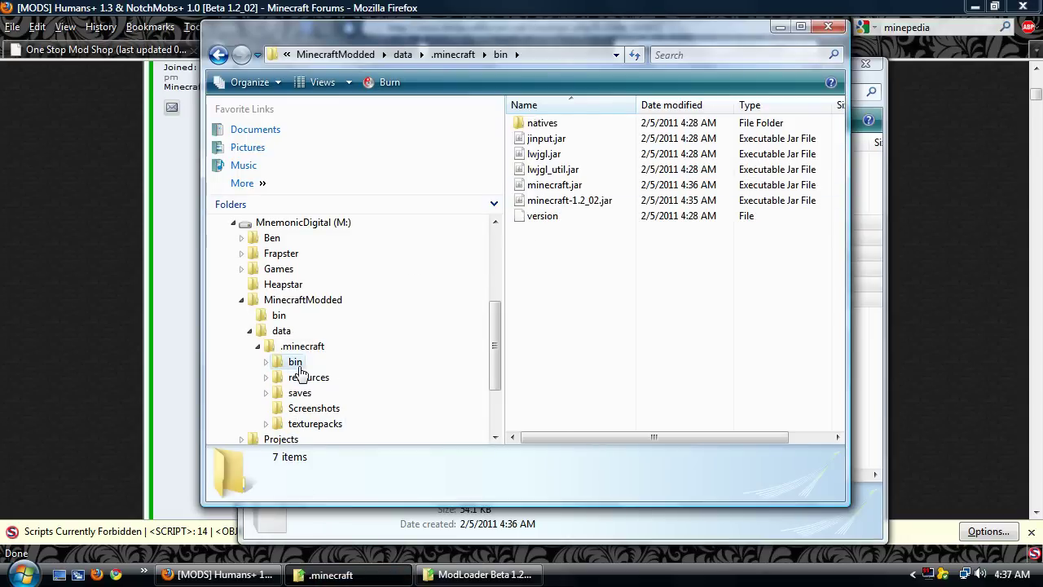
pyautogui.rightClick(557, 187)
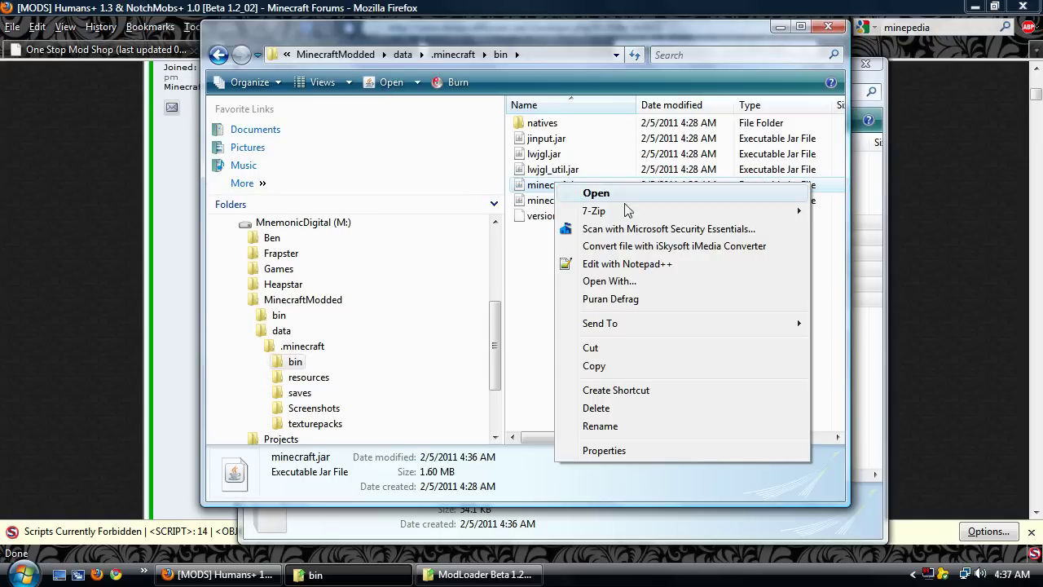
pyautogui.moveTo(607, 211)
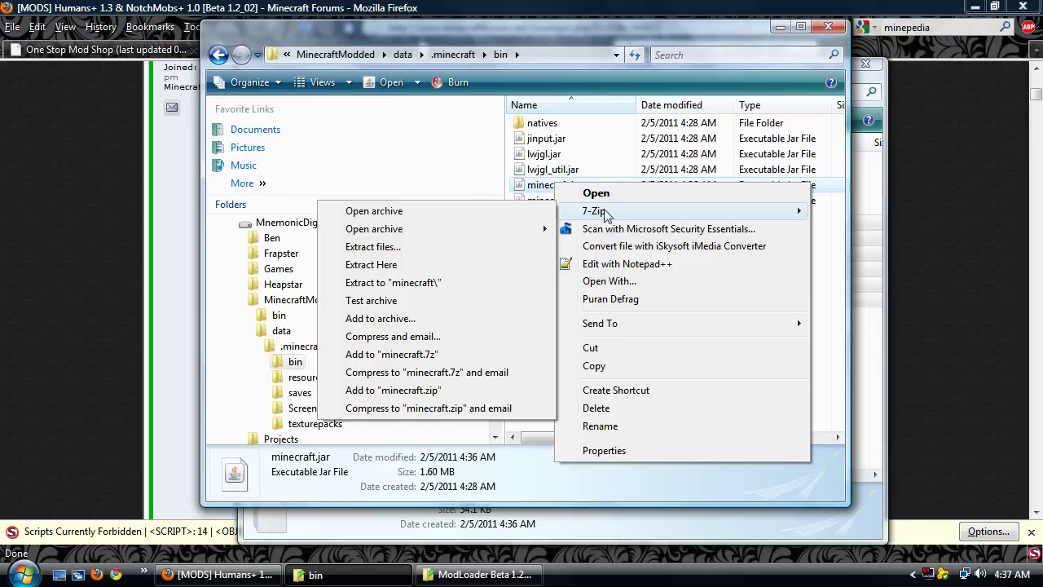
pyautogui.click(422, 214)
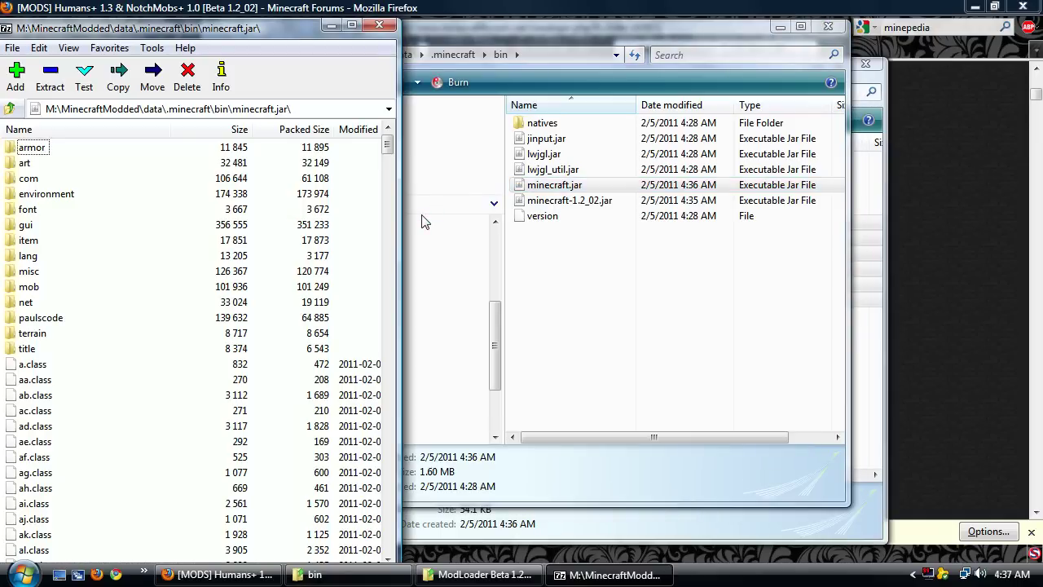
pyautogui.scroll(-3, 150, 304)
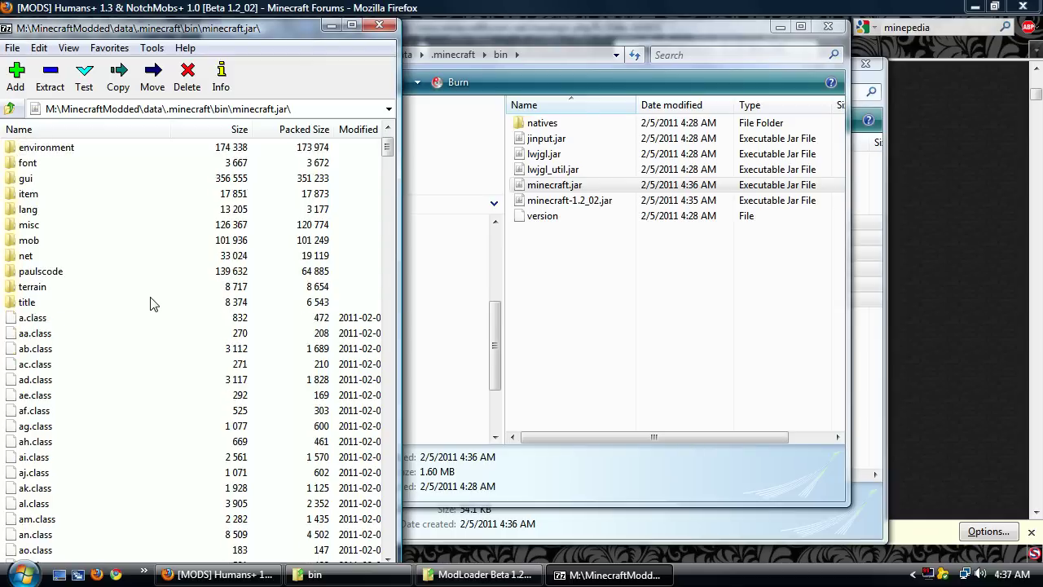
pyautogui.scroll(4, 148, 304)
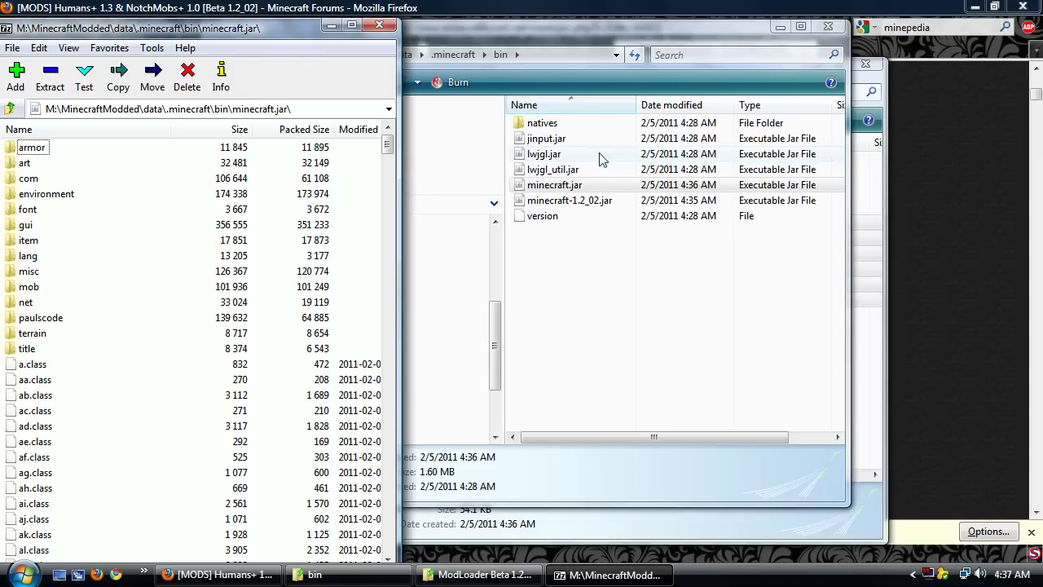
# Copy all ten ModLoader class files into the root of minecraft.jar
pyautogui.click(778, 28)
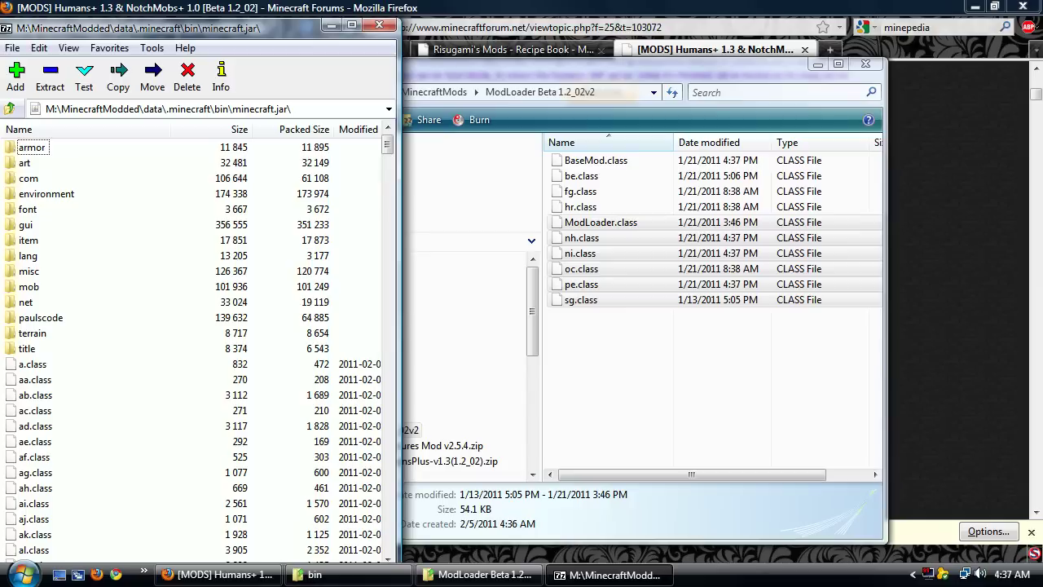
pyautogui.click(613, 351)
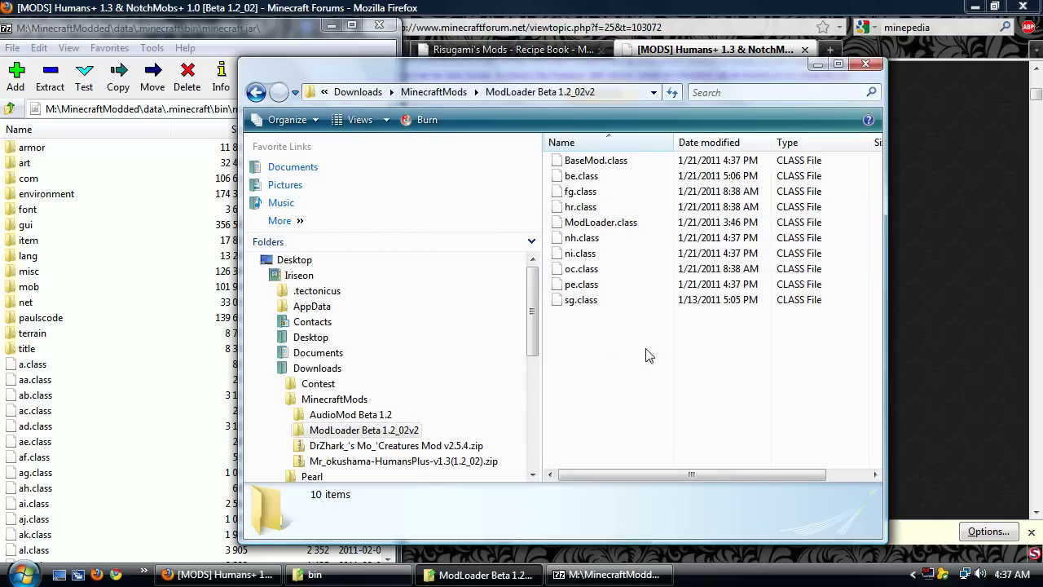
pyautogui.moveTo(644, 346); pyautogui.dragTo(85, 416)
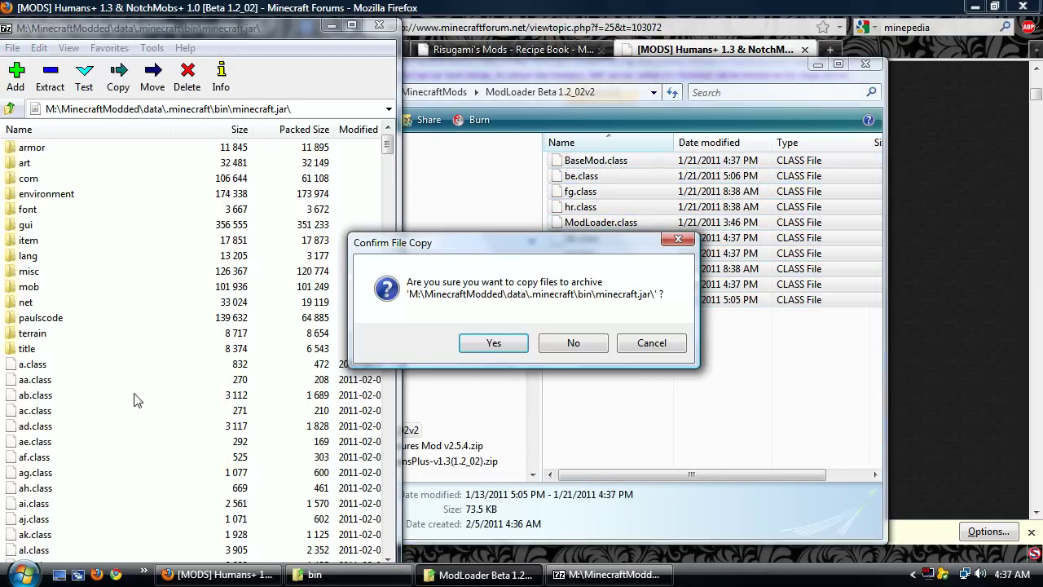
pyautogui.click(495, 343)
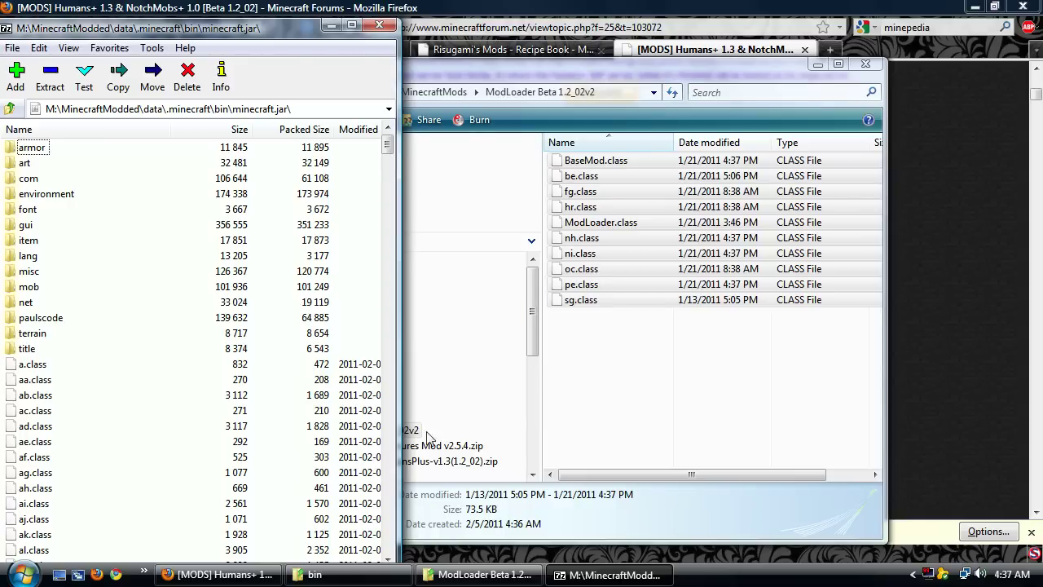
# Browse to AudioMod's paulscode\sound\codecs folder and select CodecIBXM.class
pyautogui.click(372, 427)
pyautogui.click(371, 415)
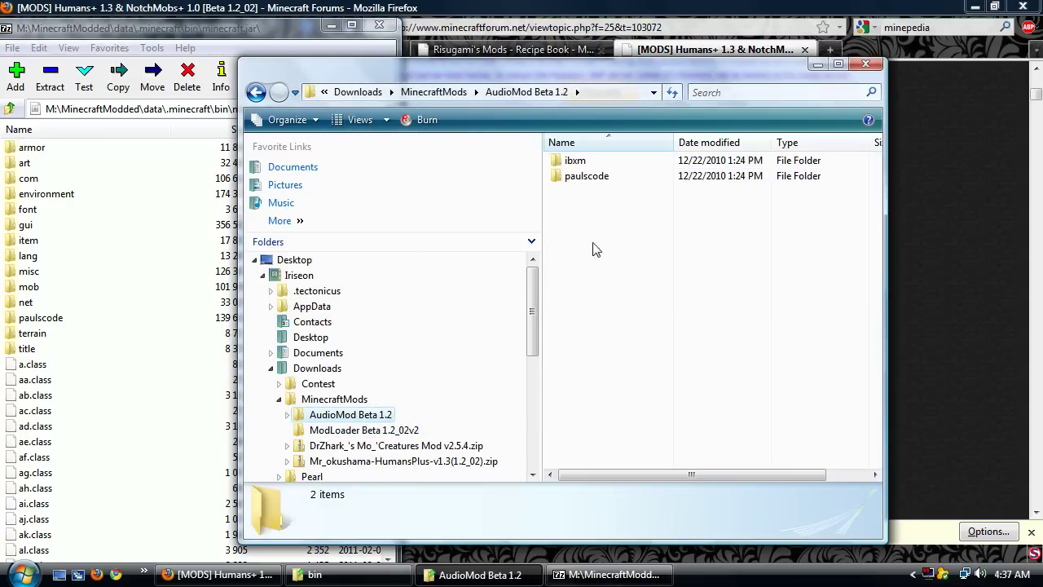
pyautogui.doubleClick(592, 180)
pyautogui.doubleClick(584, 163)
pyautogui.doubleClick(582, 166)
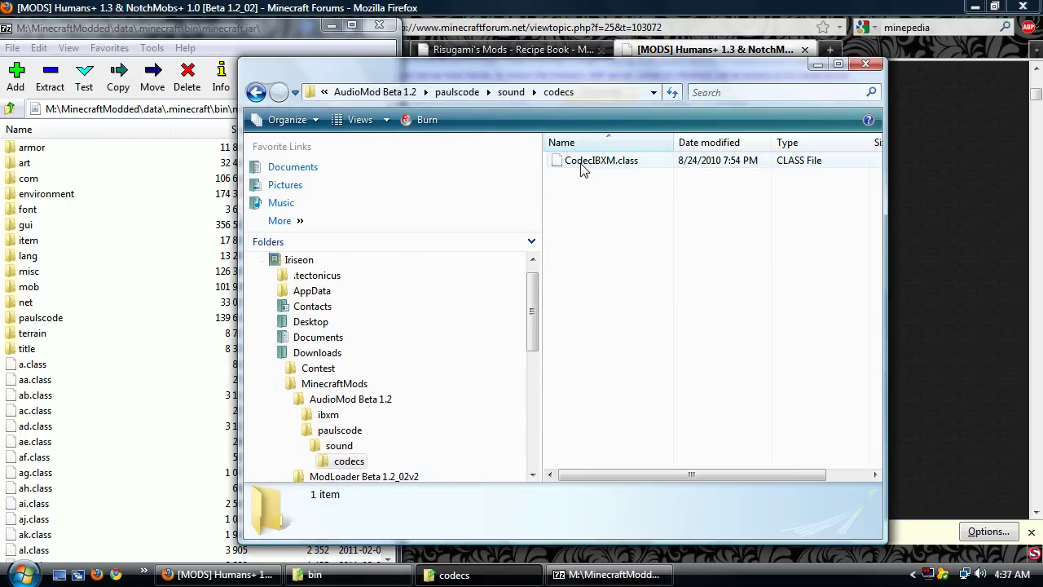
pyautogui.click(601, 161)
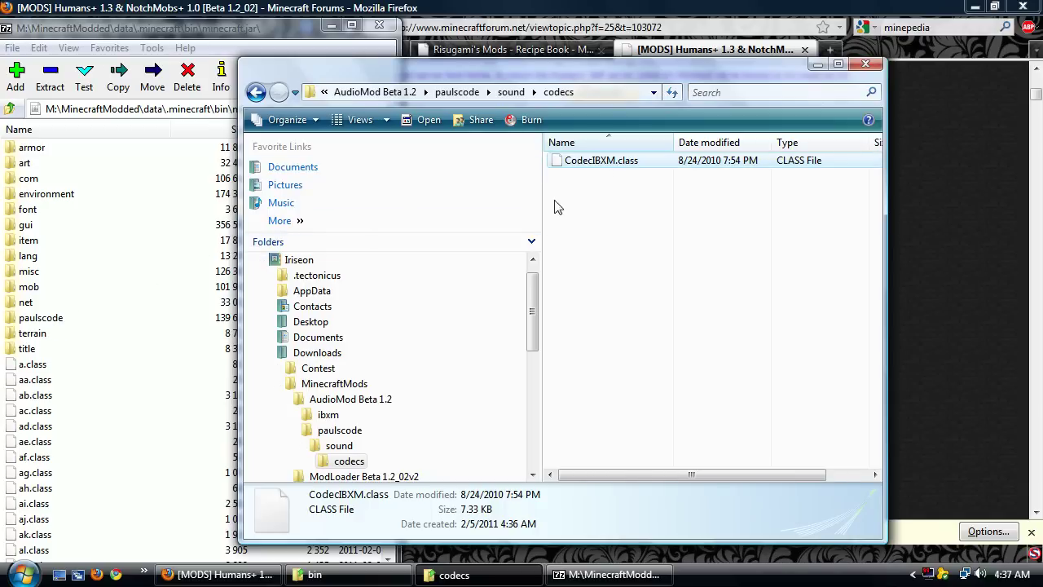
pyautogui.rightClick(592, 163)
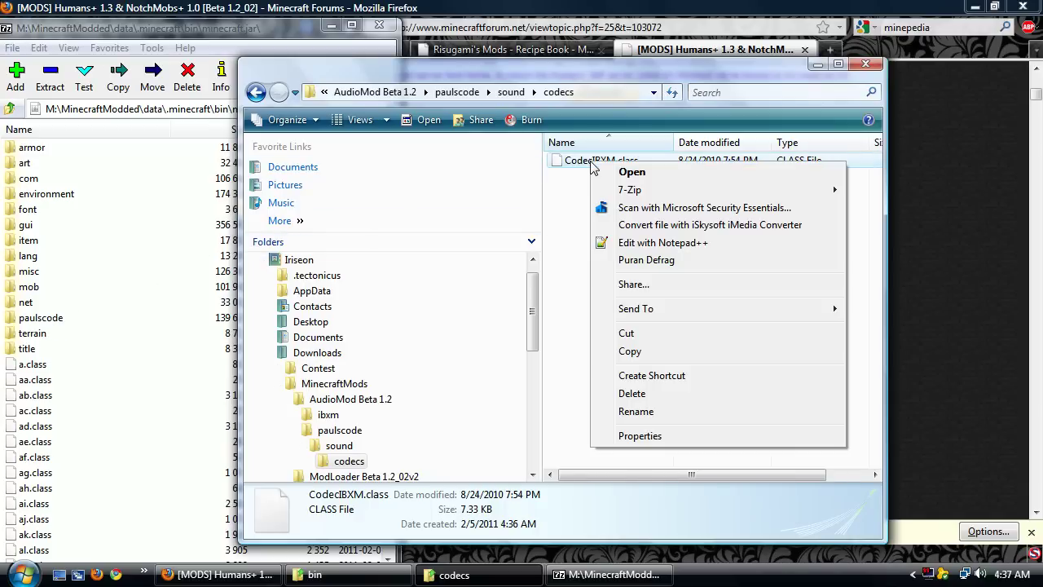
# Copy CodecIBXM.class into minecraft.jar's paulscode\sound\codecs folder, then return to the jar's root
pyautogui.click(45, 326)
pyautogui.doubleClick(43, 324)
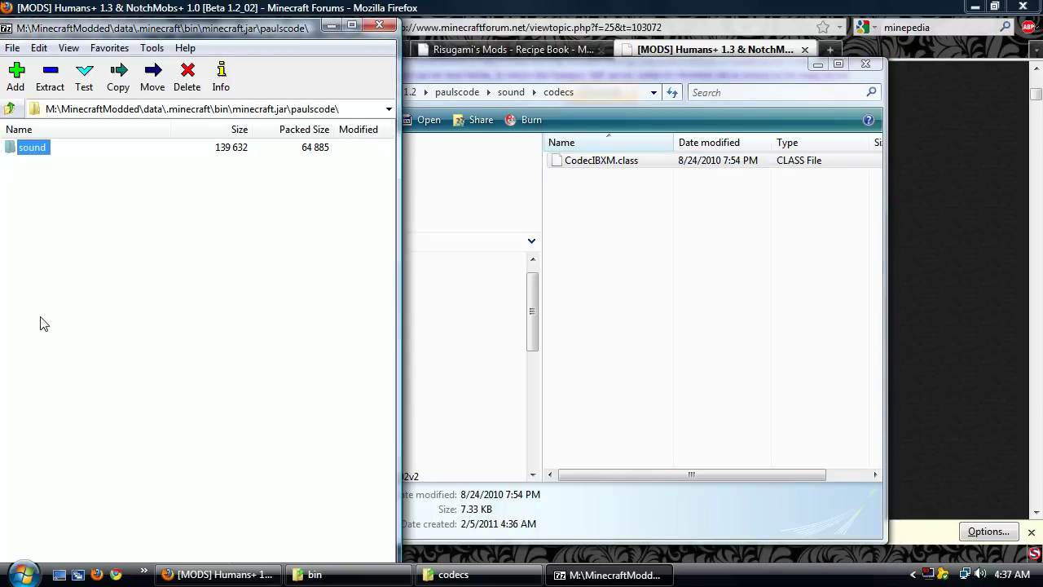
pyautogui.doubleClick(30, 148)
pyautogui.doubleClick(37, 149)
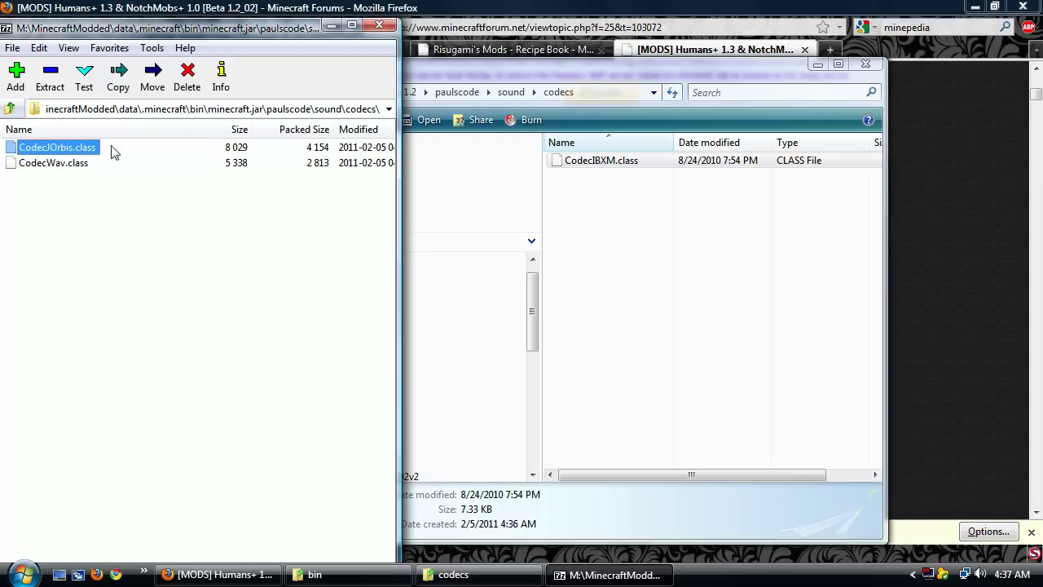
pyautogui.moveTo(648, 165); pyautogui.dragTo(76, 238)
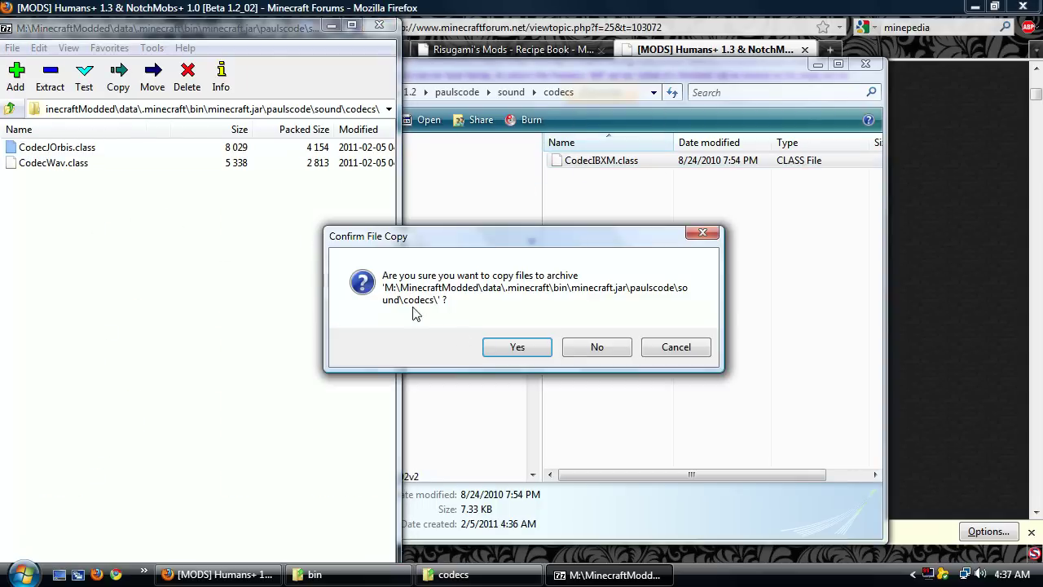
pyautogui.click(517, 347)
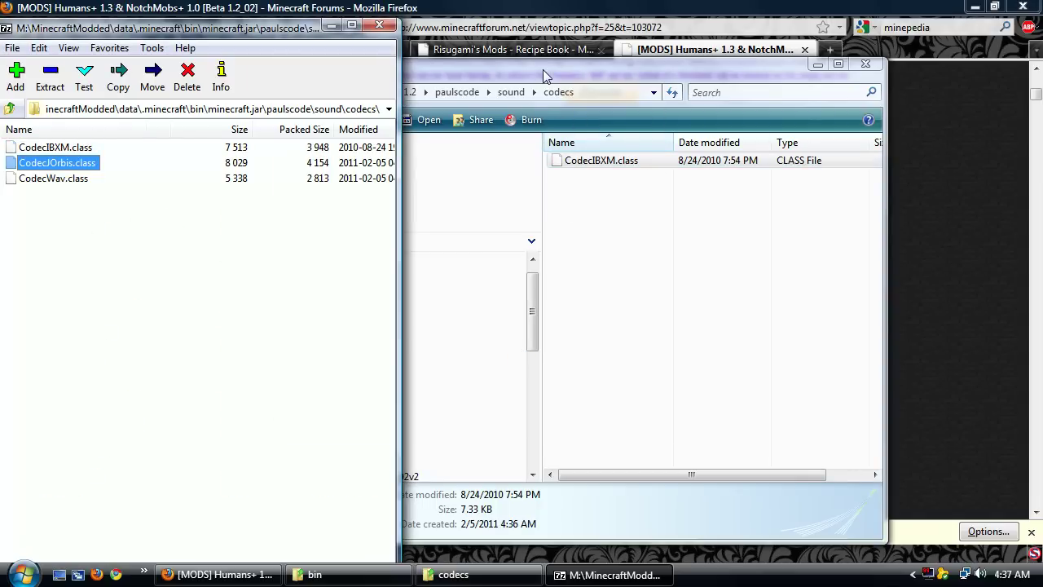
pyautogui.click(10, 109)
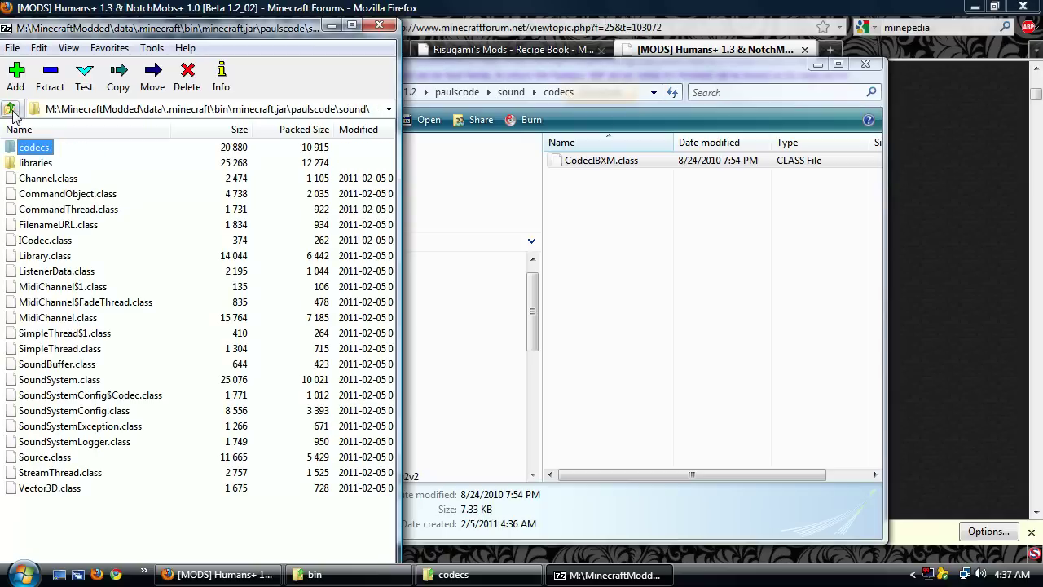
pyautogui.click(11, 109)
pyautogui.click(10, 109)
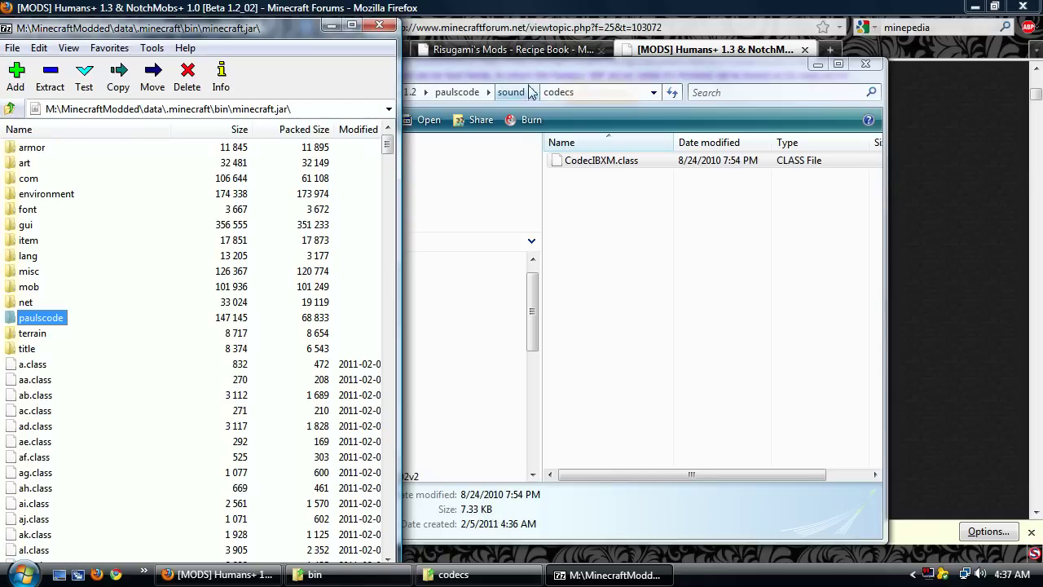
pyautogui.click(551, 75)
# Copy the AudioMod ibxm folder into the root of minecraft.jar
pyautogui.click(256, 91)
pyautogui.click(256, 91)
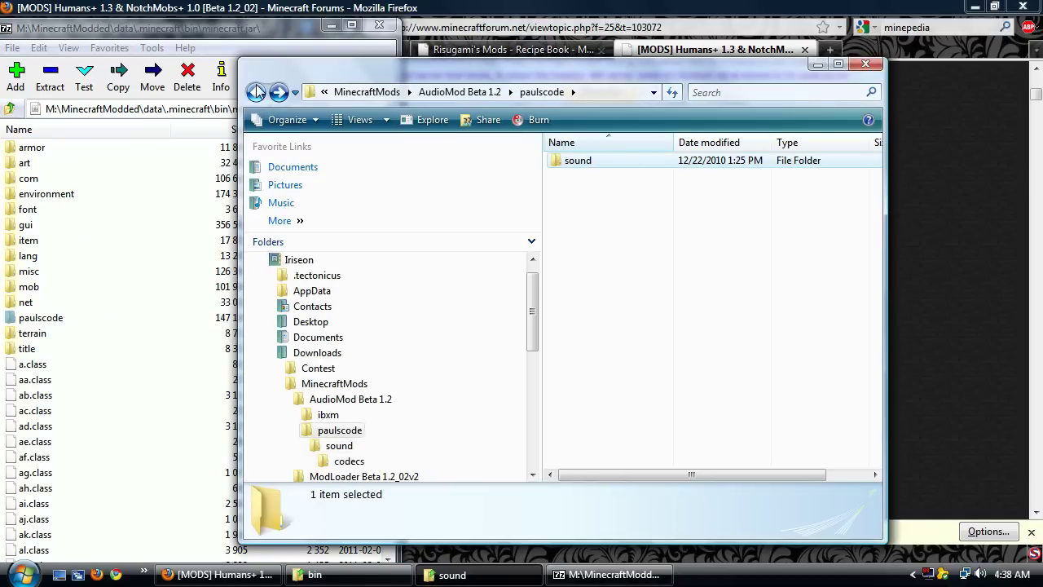
pyautogui.click(256, 92)
pyautogui.doubleClick(581, 160)
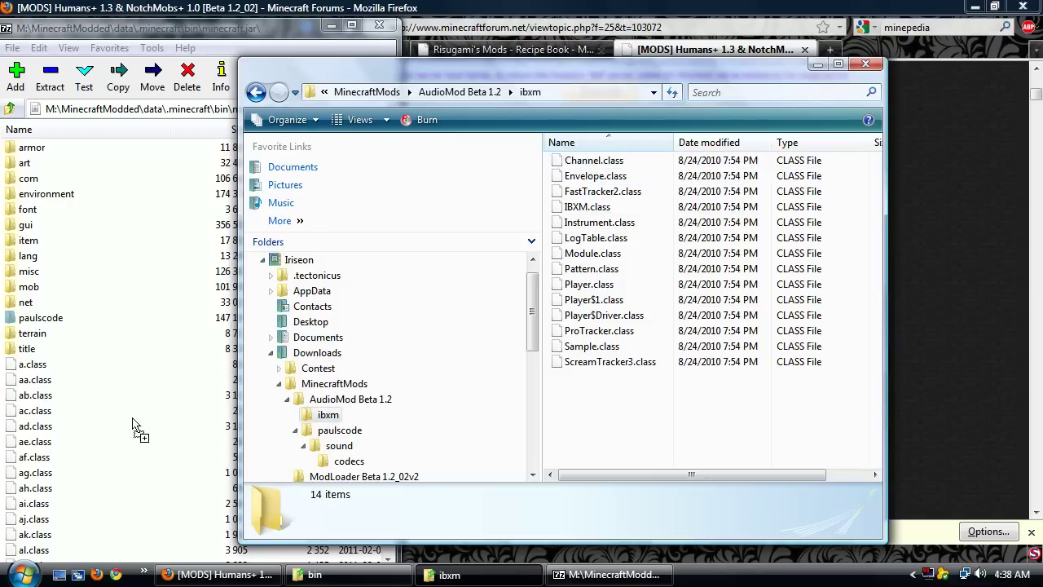
pyautogui.moveTo(134, 425); pyautogui.dragTo(113, 424)
pyautogui.click(500, 347)
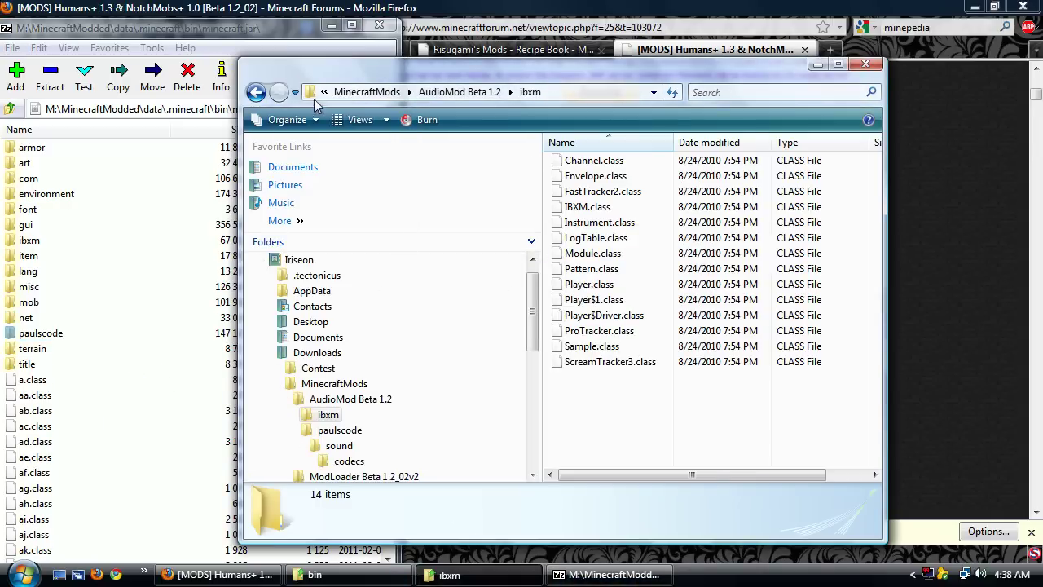
# Delete the extracted AudioMod Beta 1.2 and ModLoader Beta 1.2_02v2 folders from MinecraftMods
pyautogui.click(255, 94)
pyautogui.click(255, 94)
pyautogui.click(255, 93)
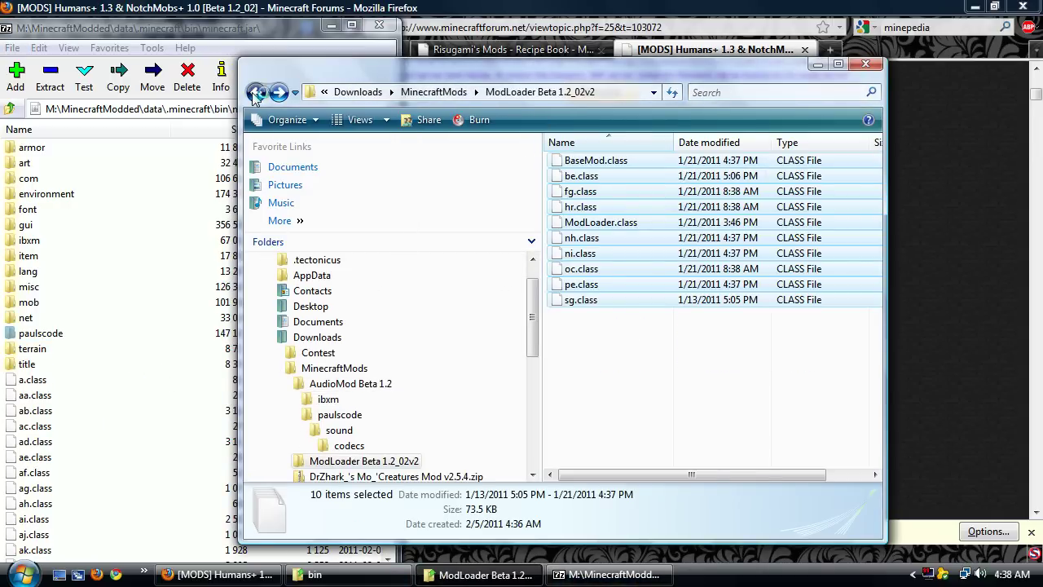
pyautogui.click(255, 93)
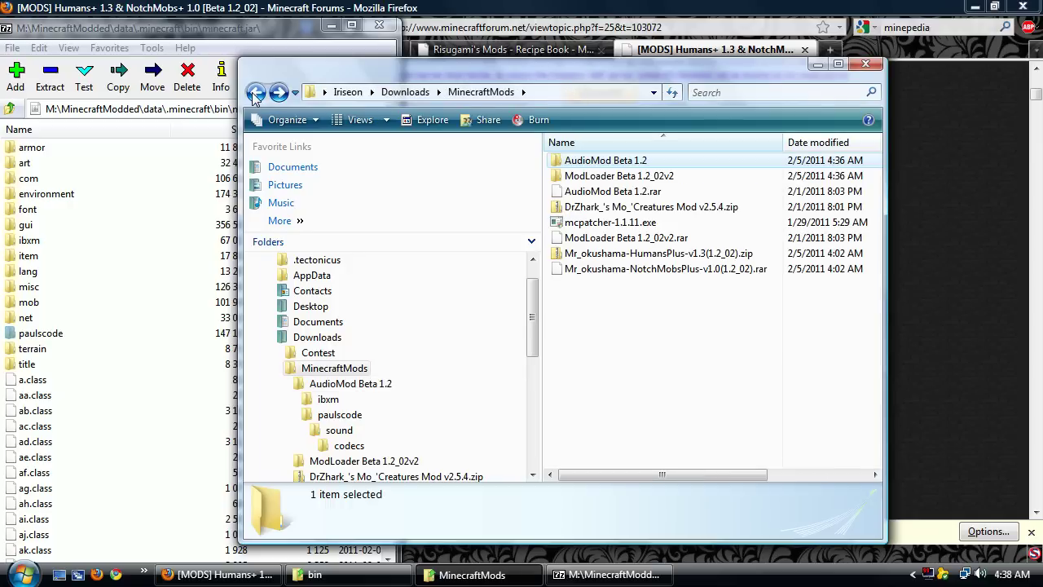
pyautogui.click(586, 177)
pyautogui.keyDown('ctrl'); pyautogui.click(591, 161); pyautogui.keyUp('ctrl')
pyautogui.press('Delete')
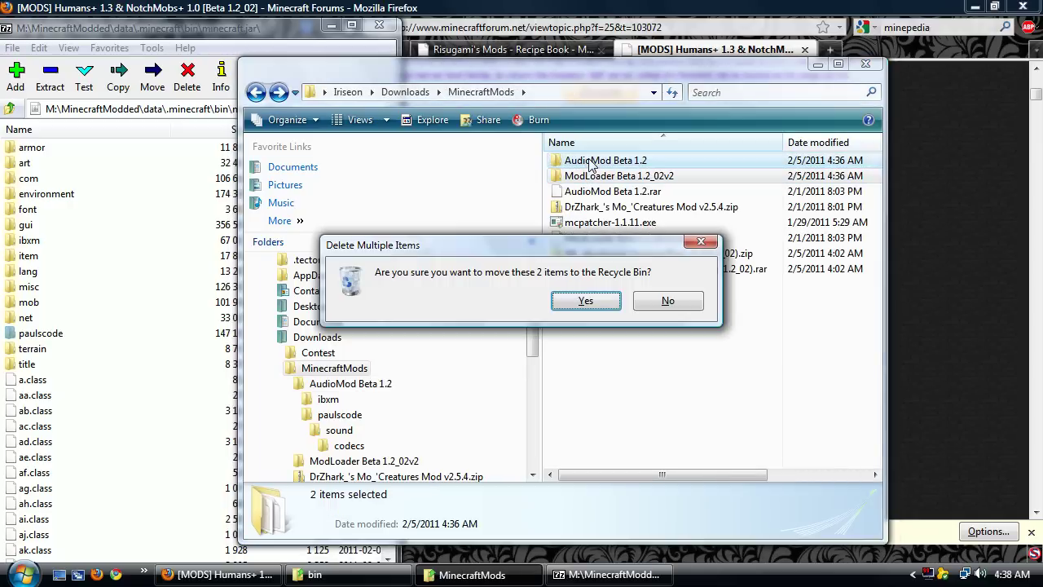
pyautogui.press('Return')
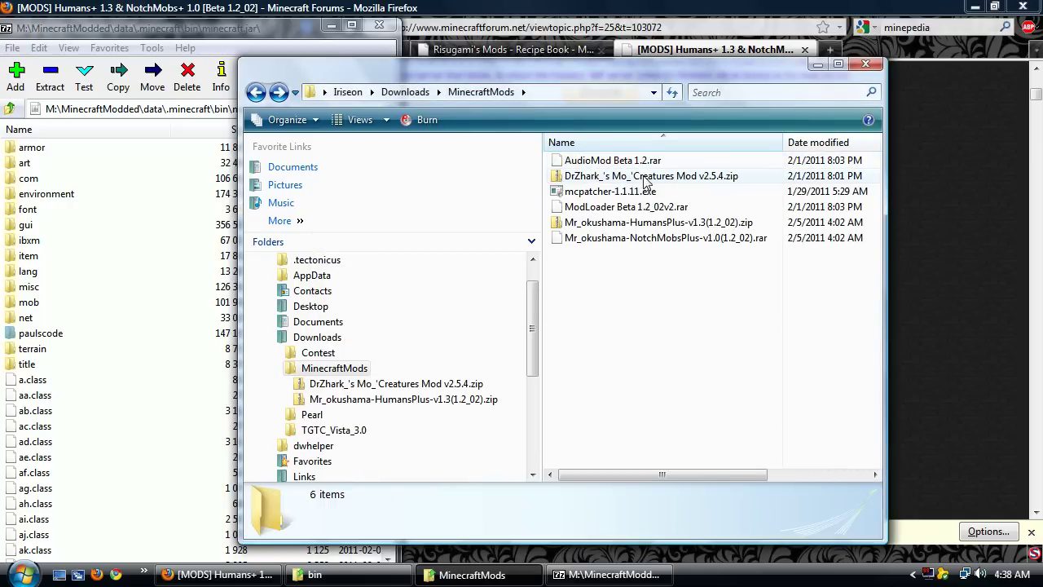
# Extract the Mo'Creatures zip with 7-Zip into MinecraftMods
pyautogui.click(641, 180)
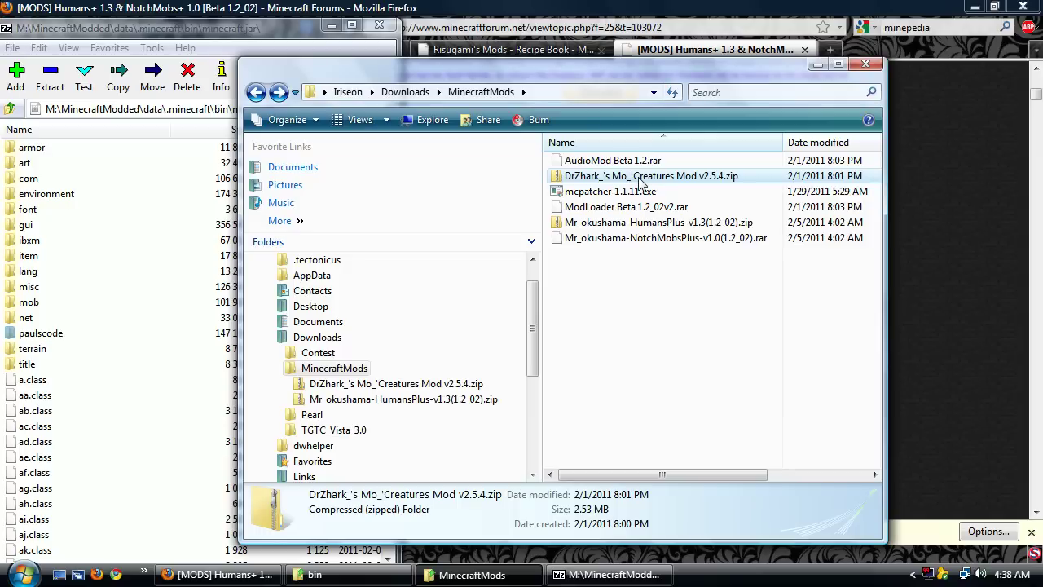
pyautogui.rightClick(641, 181)
pyautogui.moveTo(698, 266)
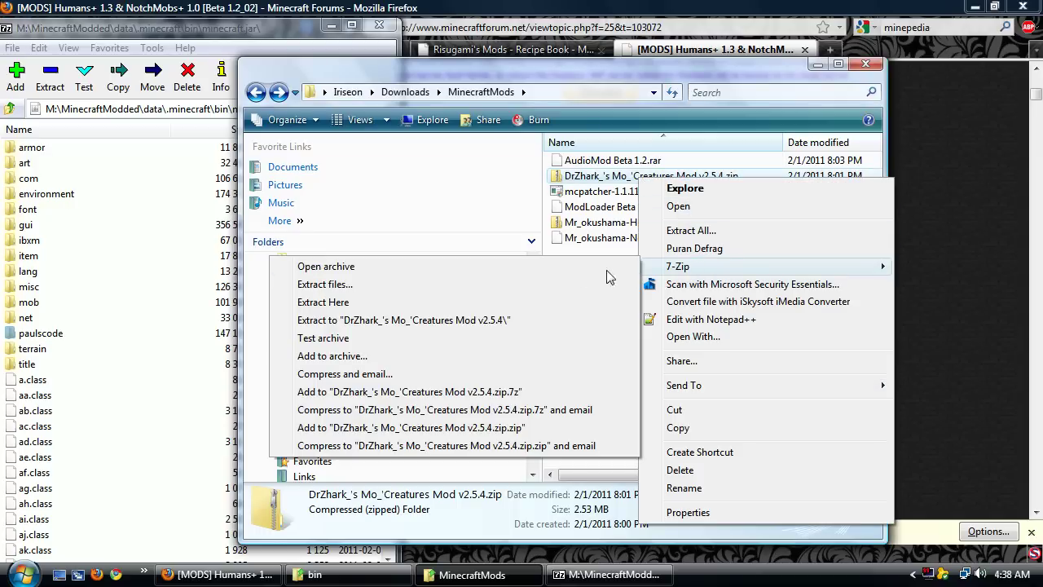
pyautogui.click(488, 283)
pyautogui.click(473, 370)
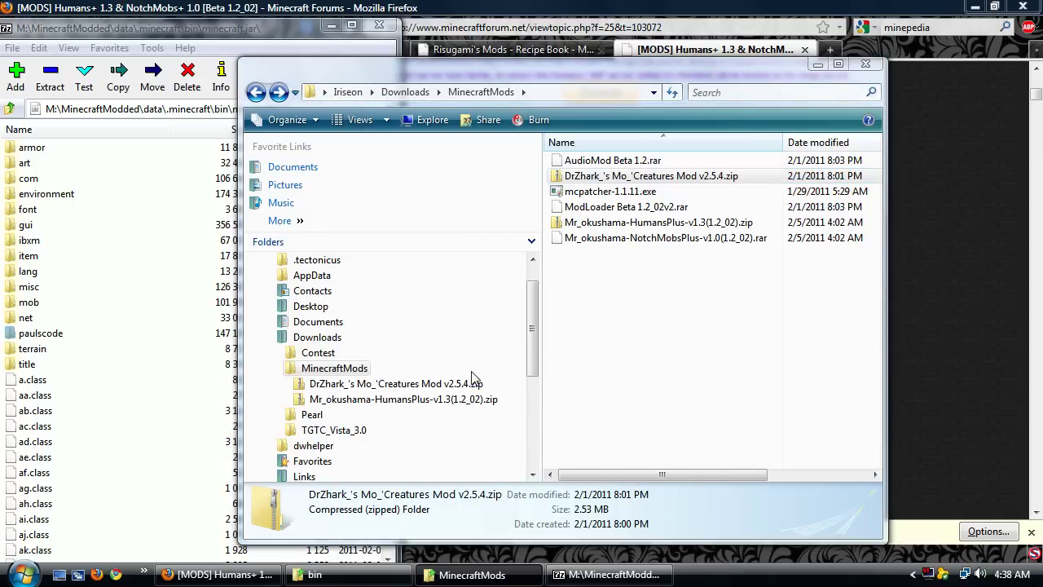
# Copy the 52 class files from 'Files to inject to minecraft.jar' into minecraft.jar
pyautogui.doubleClick(624, 163)
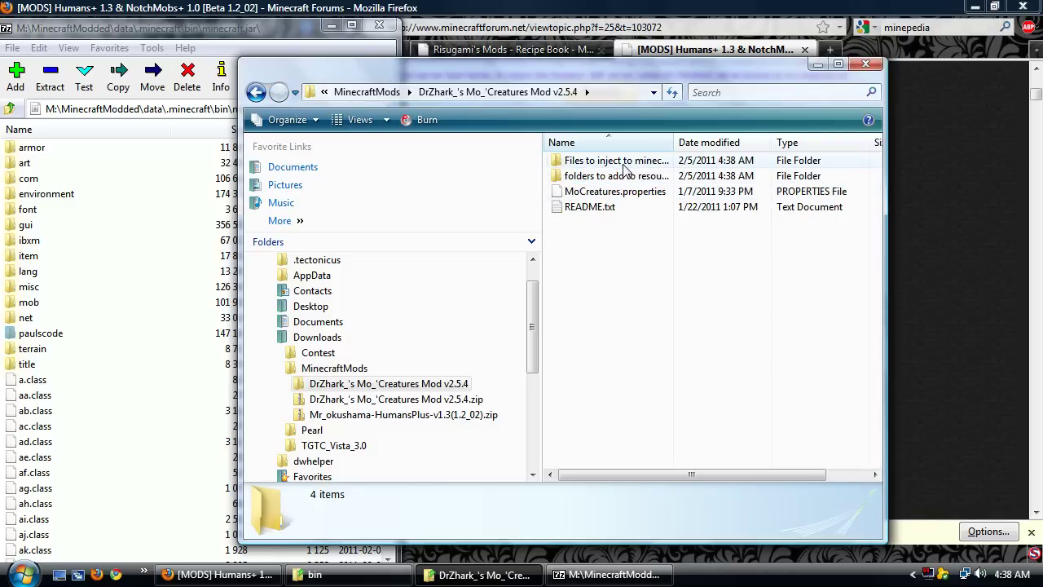
pyautogui.doubleClick(623, 163)
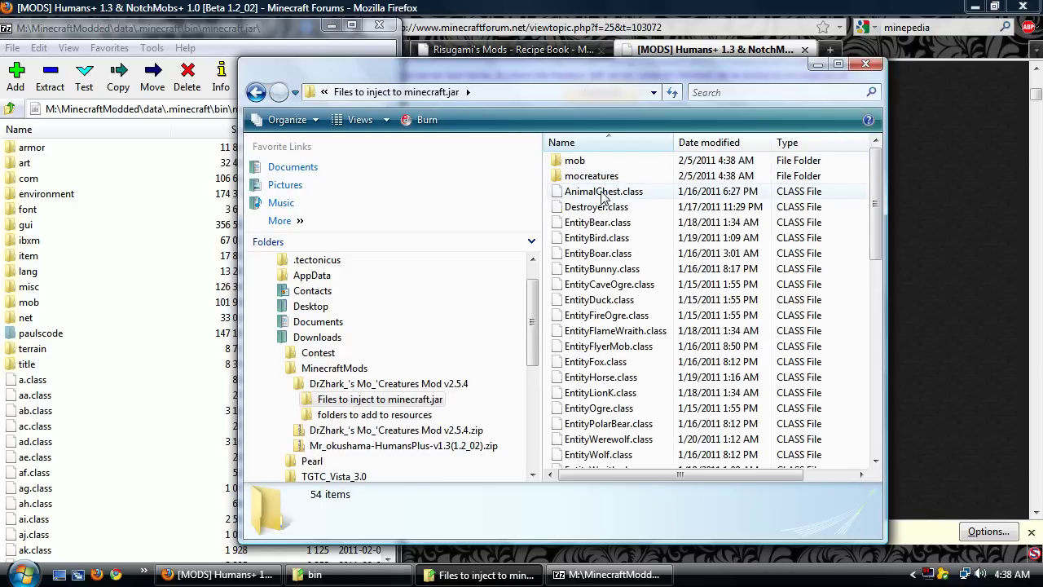
pyautogui.click(604, 191)
pyautogui.scroll(-10, 607, 236)
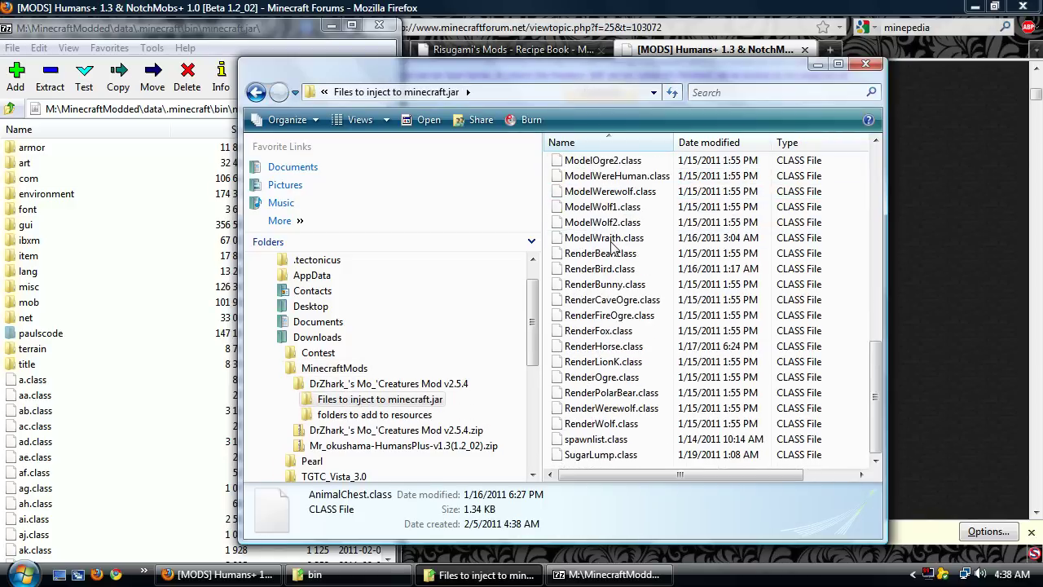
pyautogui.click(586, 457)
pyautogui.hotkey('ctrl', 'a')
pyautogui.scroll(11, 597, 383)
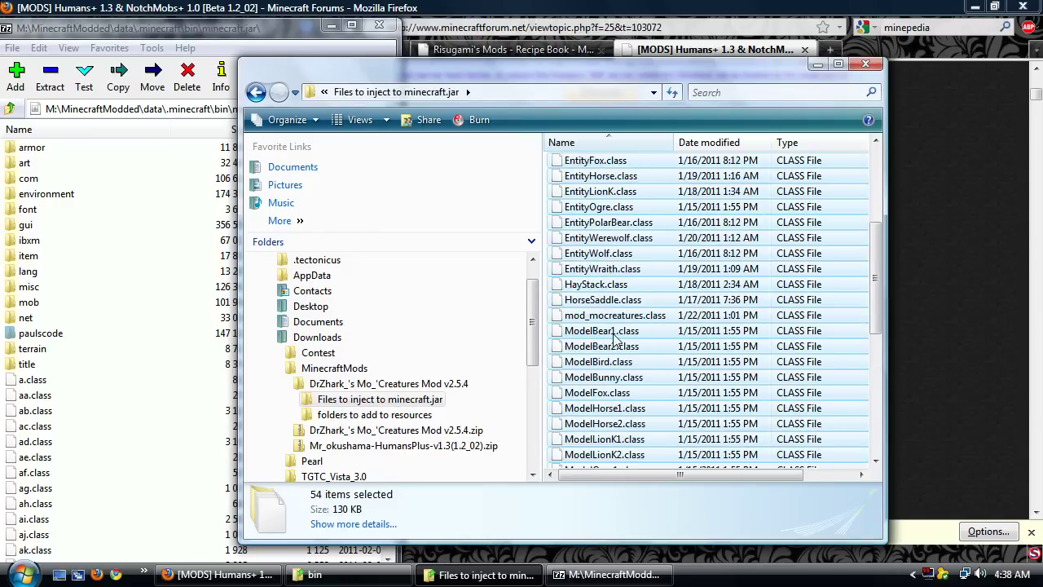
pyautogui.keyDown('ctrl'); pyautogui.click(591, 177); pyautogui.keyUp('ctrl')
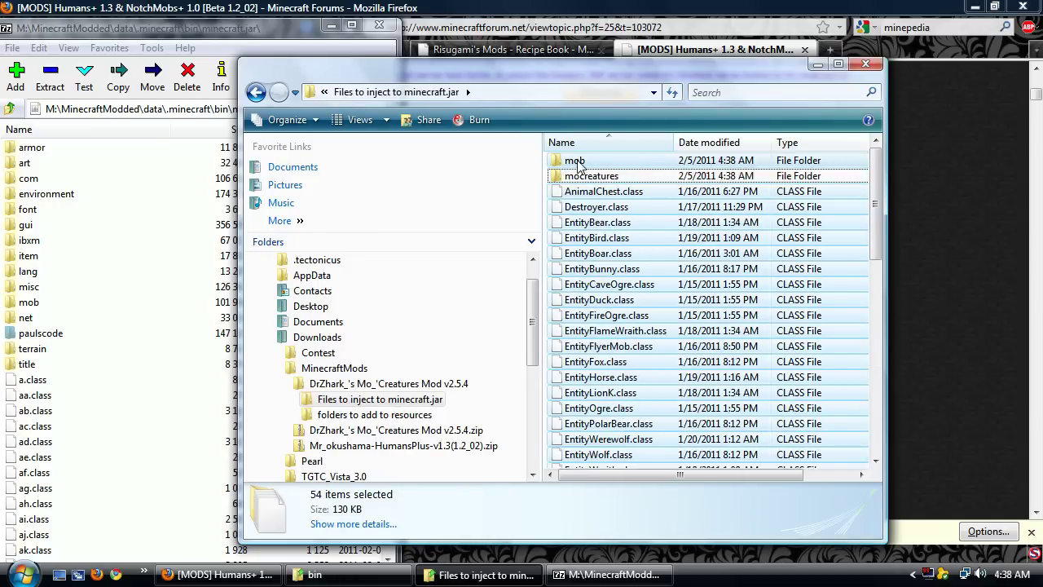
pyautogui.keyDown('ctrl'); pyautogui.click(580, 162); pyautogui.keyUp('ctrl')
pyautogui.moveTo(593, 201); pyautogui.dragTo(166, 425)
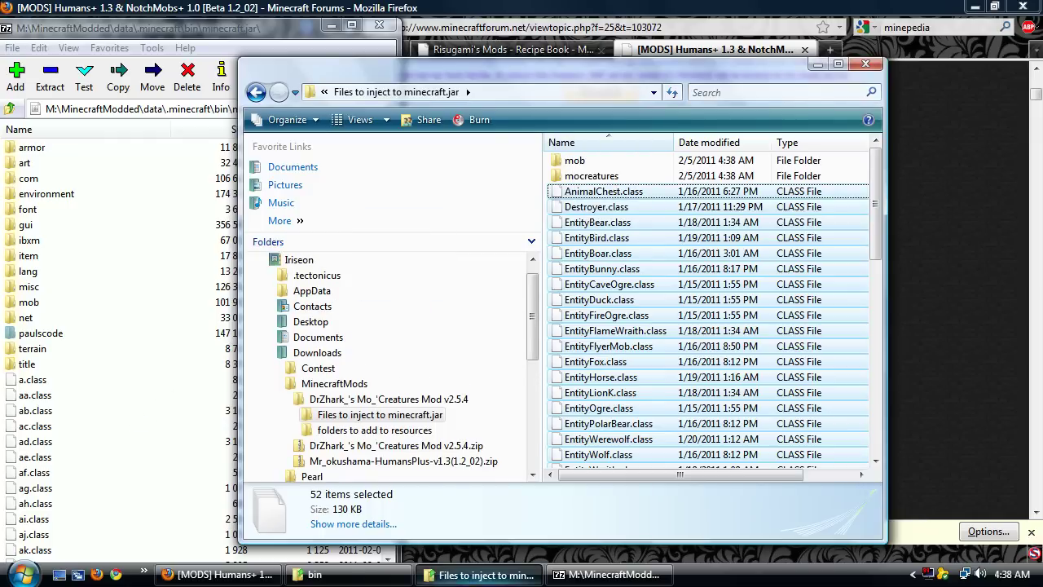
pyautogui.click(493, 344)
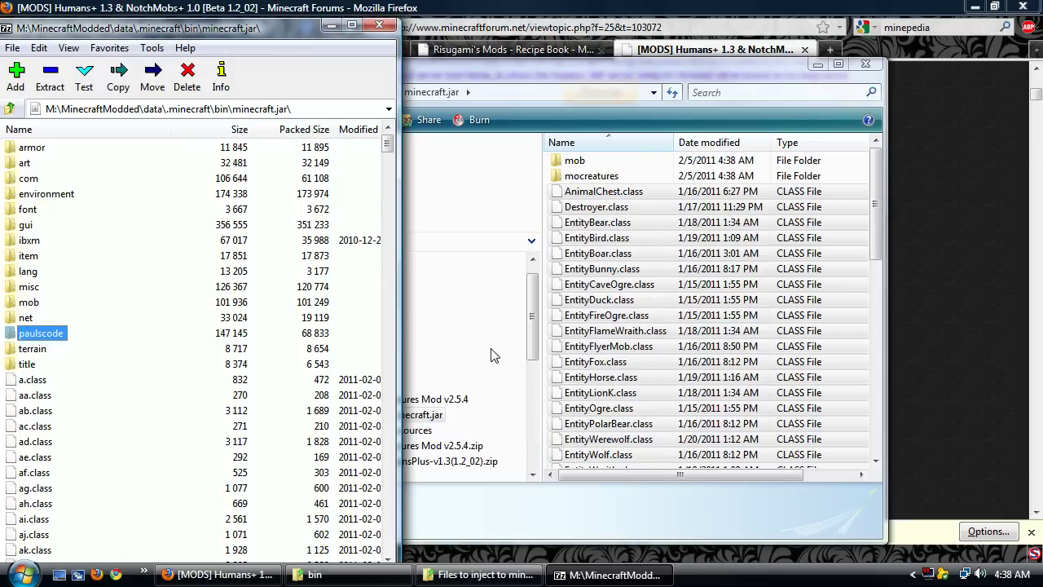
# Copy the mocreatures folder into minecraft.jar
pyautogui.click(591, 177)
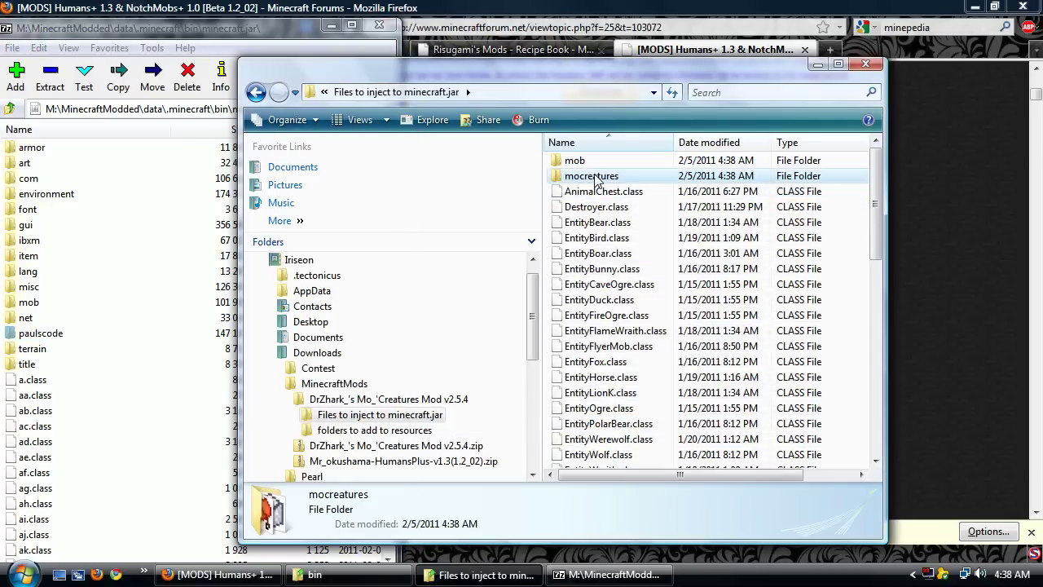
pyautogui.moveTo(595, 179); pyautogui.dragTo(124, 461)
pyautogui.moveTo(214, 377); pyautogui.dragTo(487, 394)
pyautogui.click(489, 343)
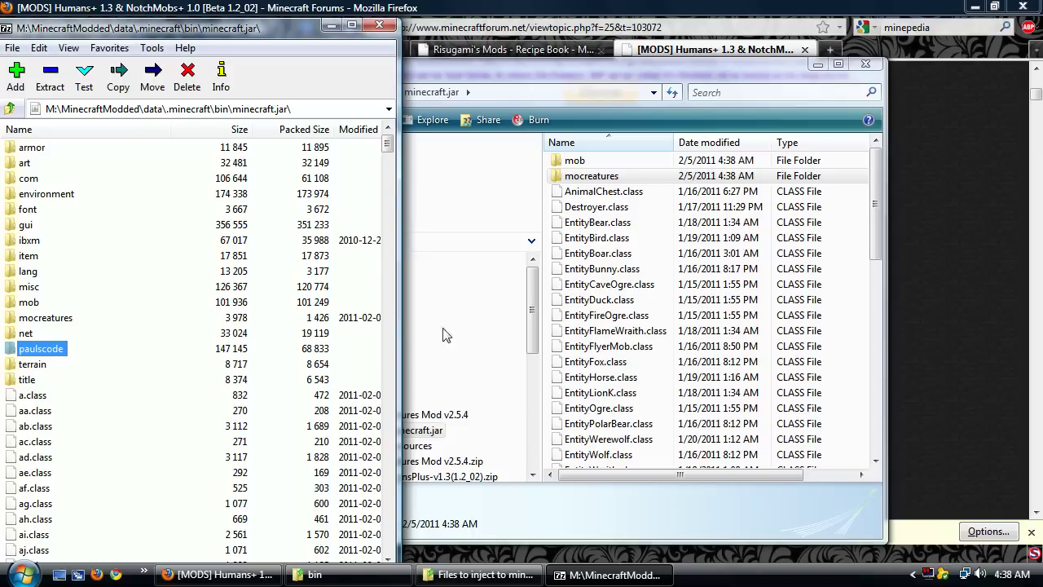
# Copy all the Mo'Creatures mob images into minecraft.jar's mob folder
pyautogui.doubleClick(27, 303)
pyautogui.doubleClick(576, 161)
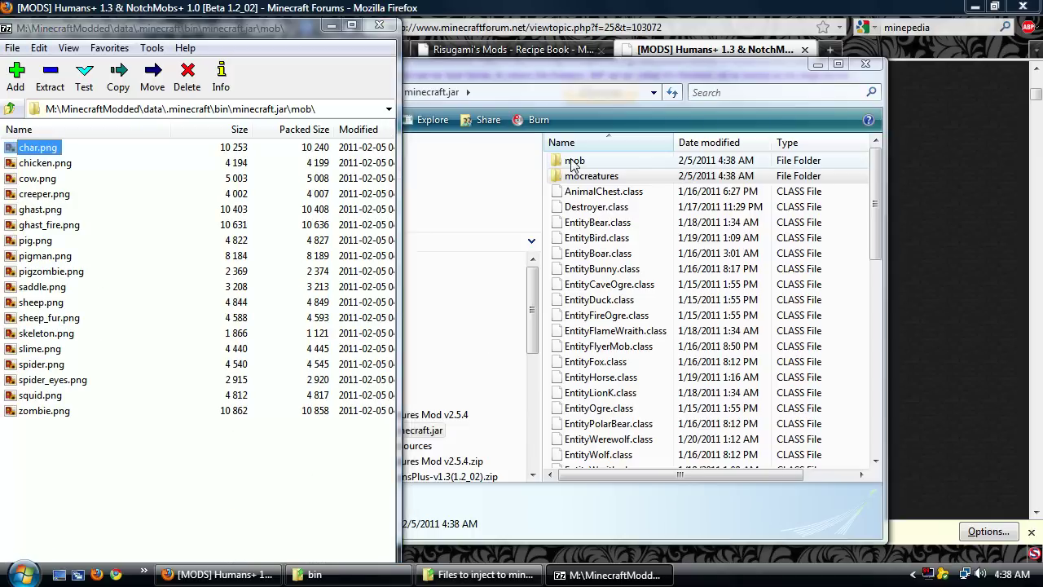
pyautogui.click(580, 162)
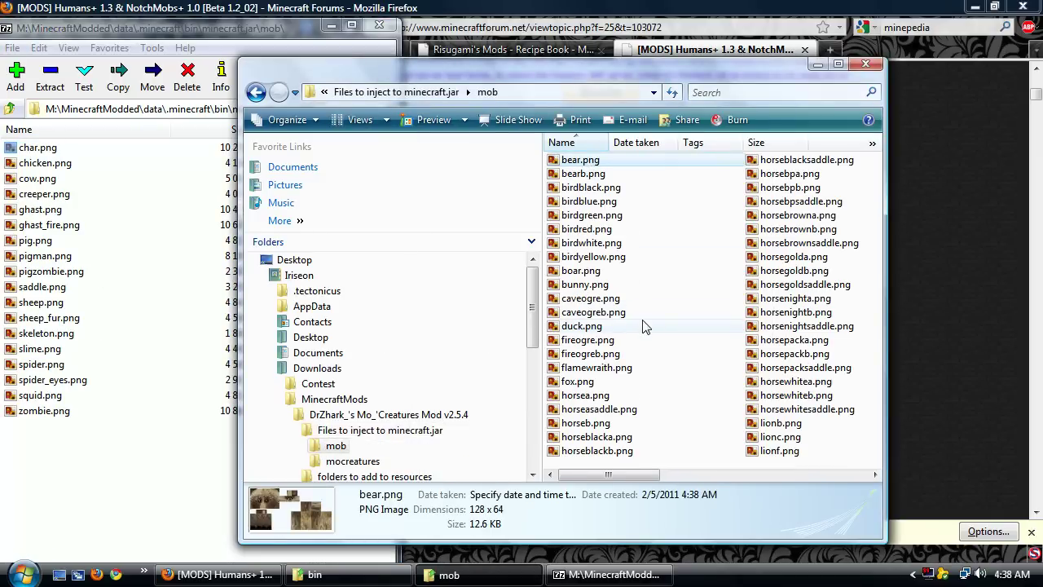
pyautogui.hotkey('ctrl', 'a')
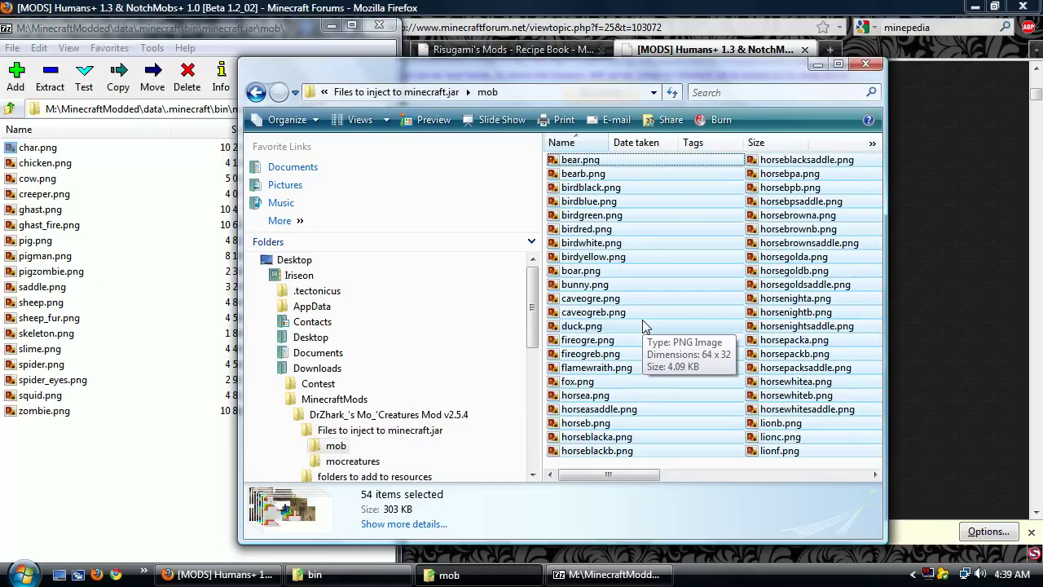
pyautogui.moveTo(628, 257); pyautogui.dragTo(147, 424)
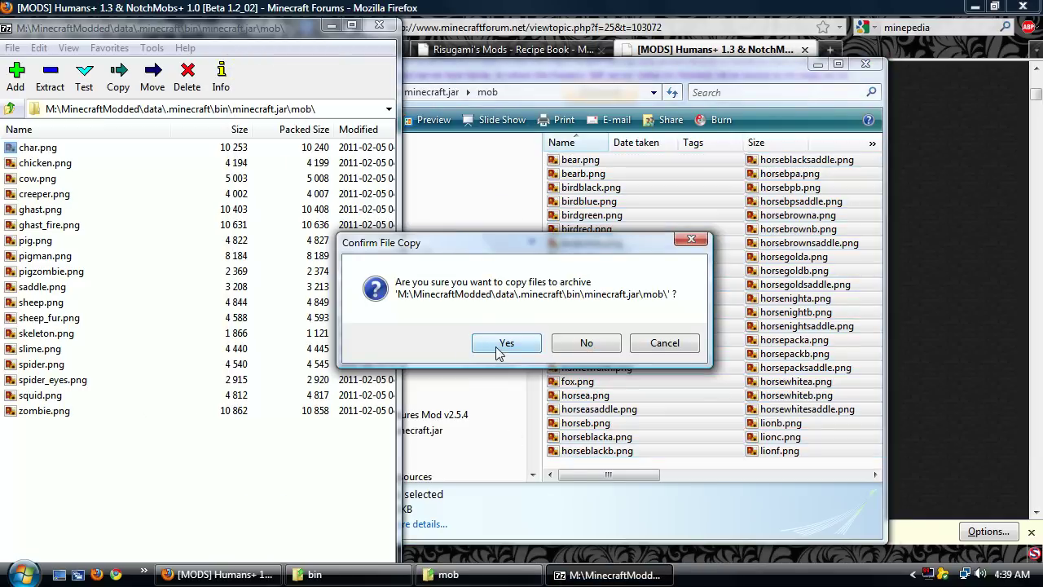
pyautogui.click(504, 343)
pyautogui.click(547, 76)
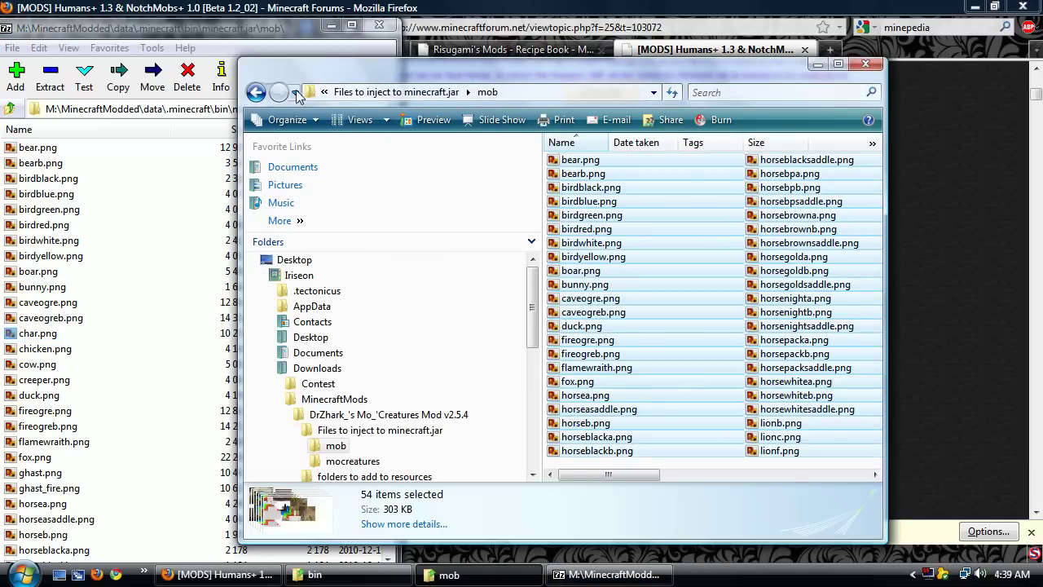
pyautogui.click(255, 92)
pyautogui.click(255, 92)
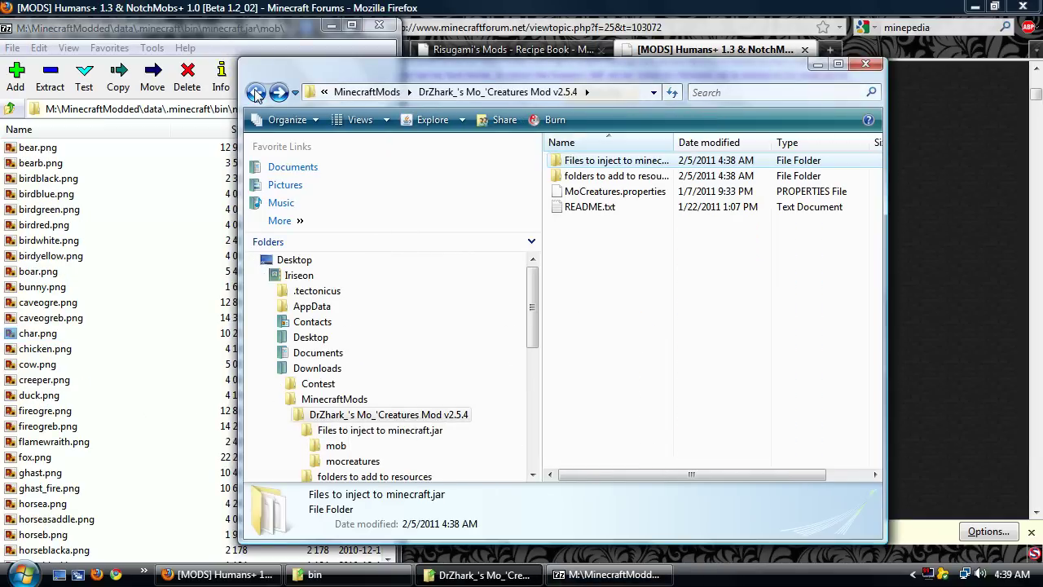
# Open the Mo'Creatures mod folder beside the .minecraft resources folder
pyautogui.click(635, 178)
pyautogui.doubleClick(635, 177)
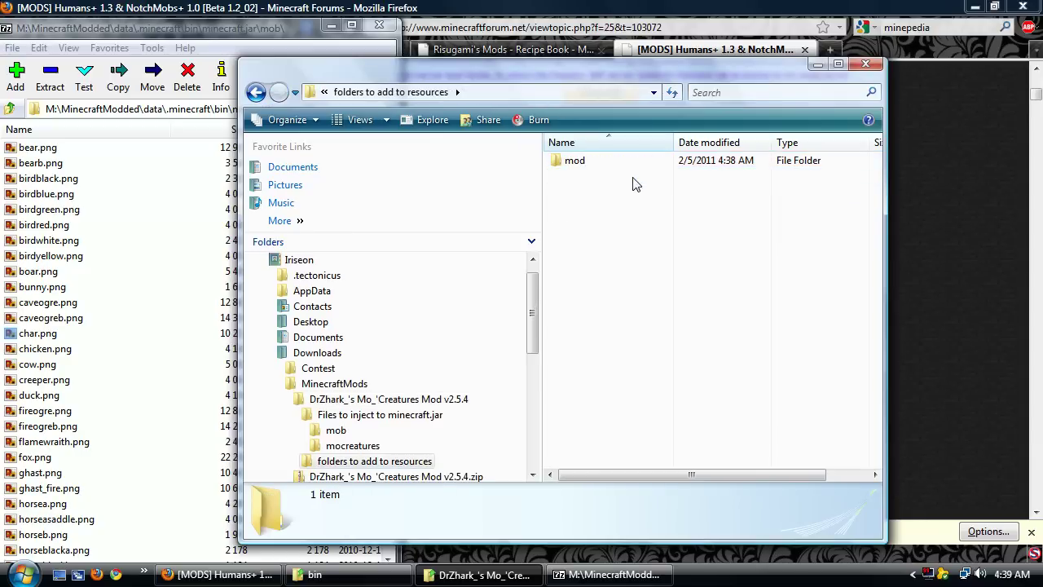
pyautogui.doubleClick(570, 163)
pyautogui.doubleClick(570, 163)
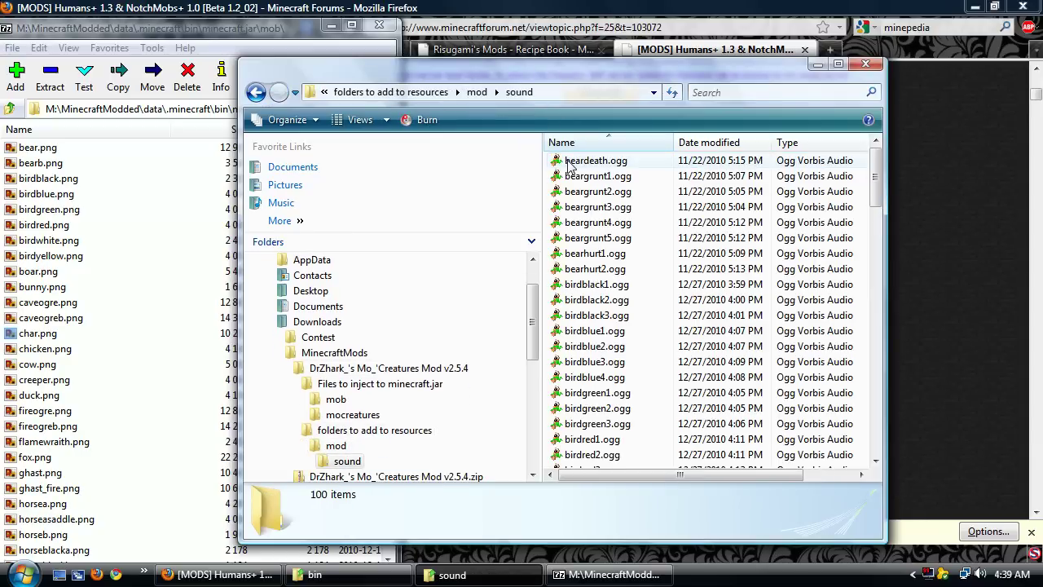
pyautogui.click(322, 577)
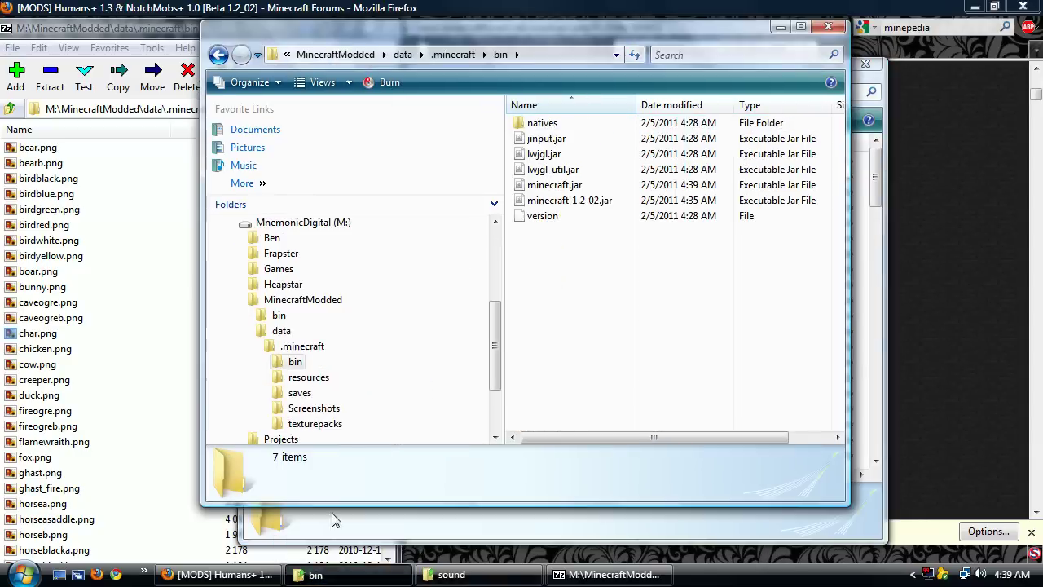
pyautogui.click(304, 380)
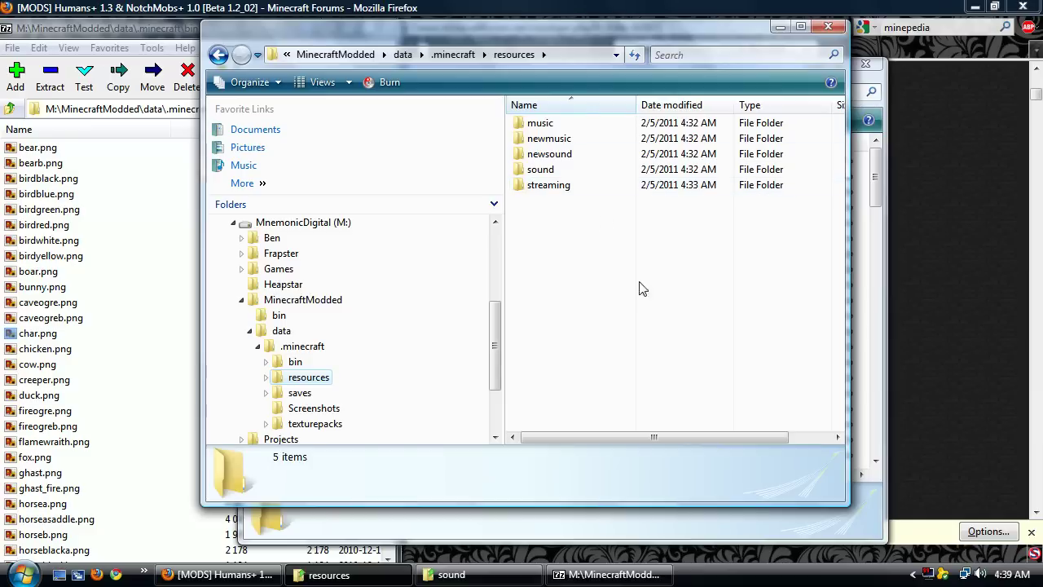
pyautogui.click(877, 395)
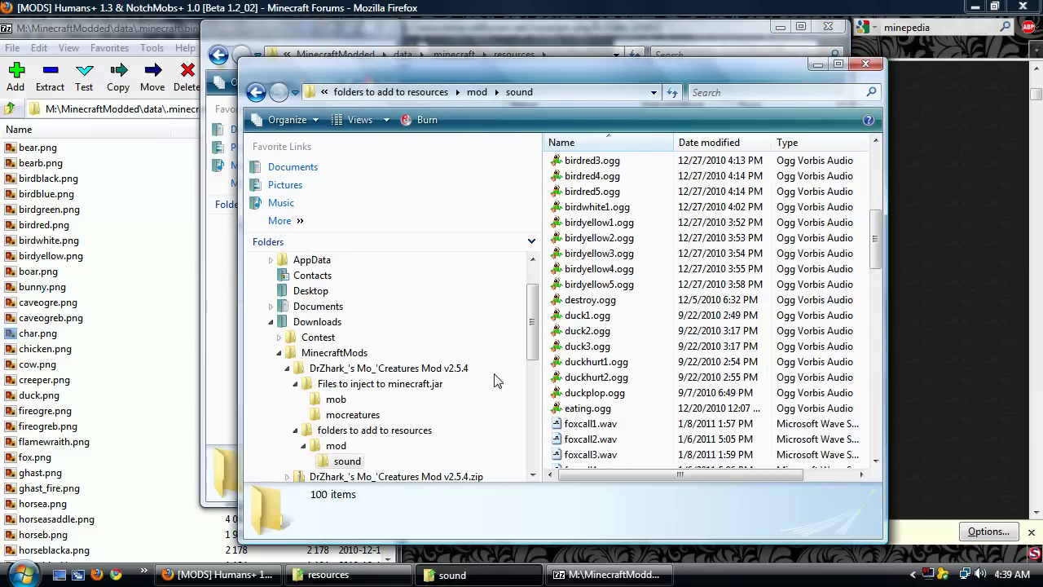
pyautogui.click(334, 448)
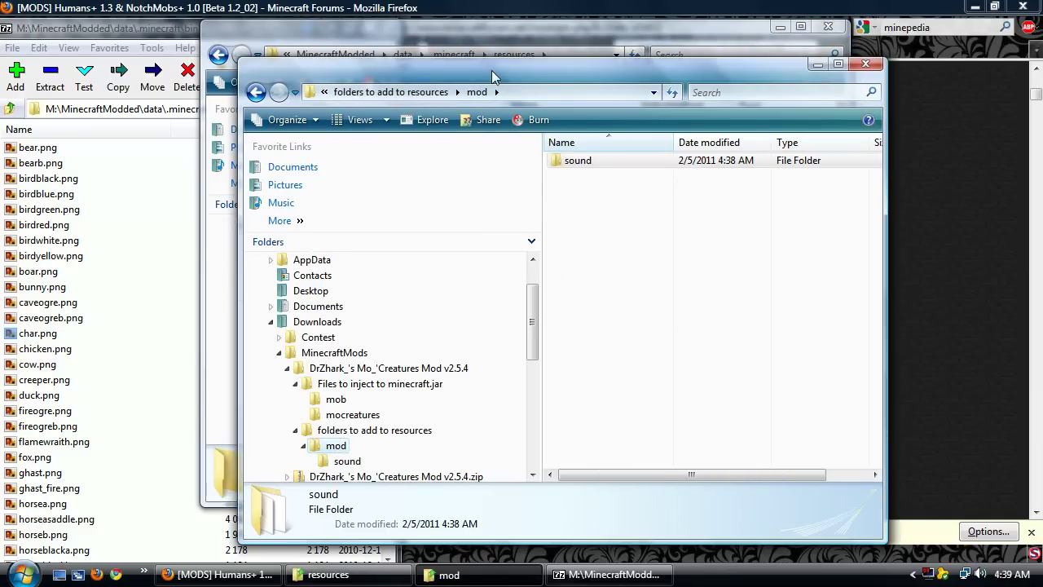
# Copy the mod folder into .minecraft\resources and return to the Mo'Creatures folder
pyautogui.moveTo(489, 73); pyautogui.dragTo(865, 94)
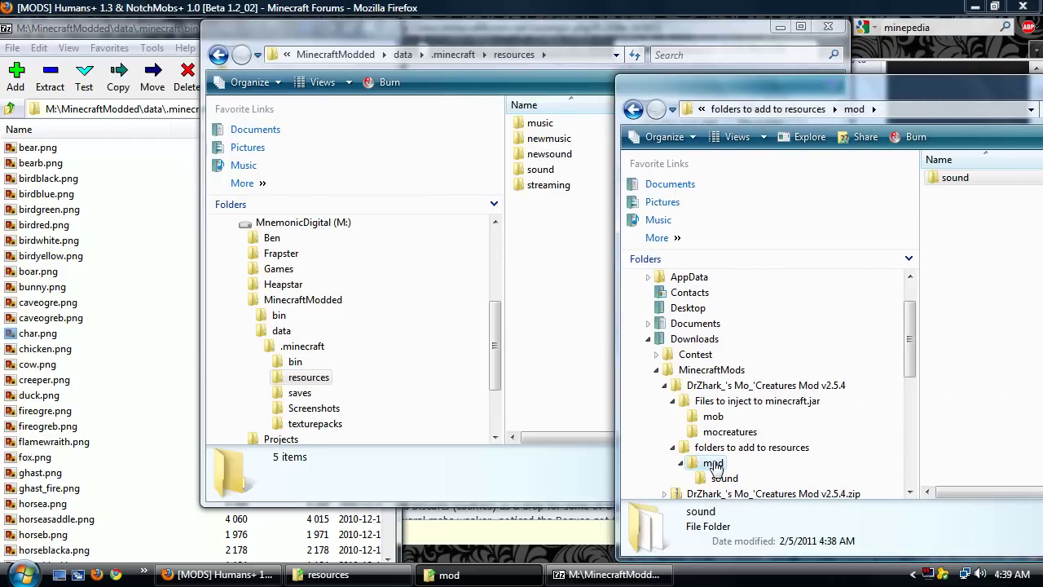
pyautogui.moveTo(710, 463); pyautogui.dragTo(538, 314)
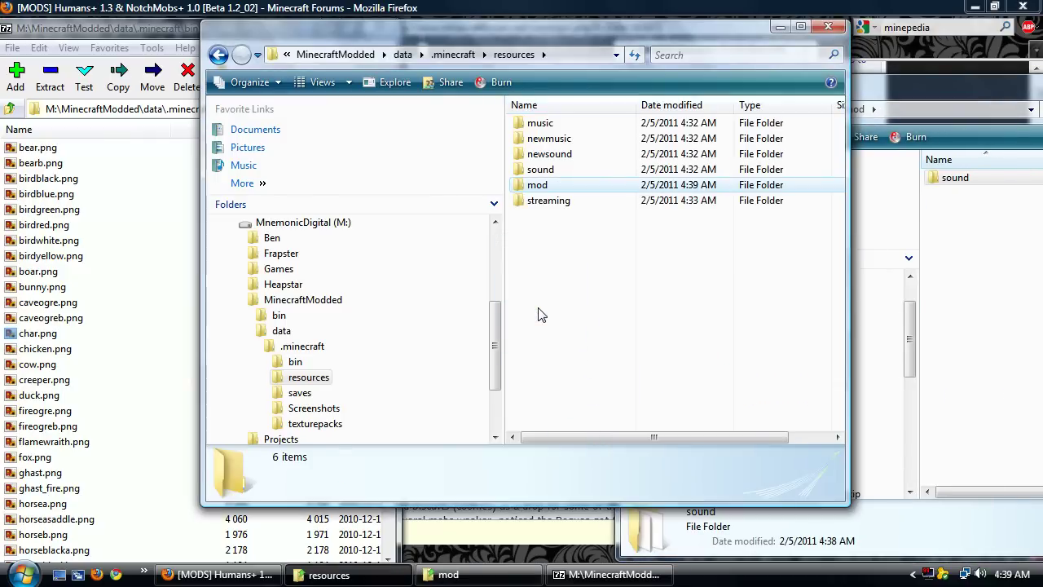
pyautogui.click(895, 144)
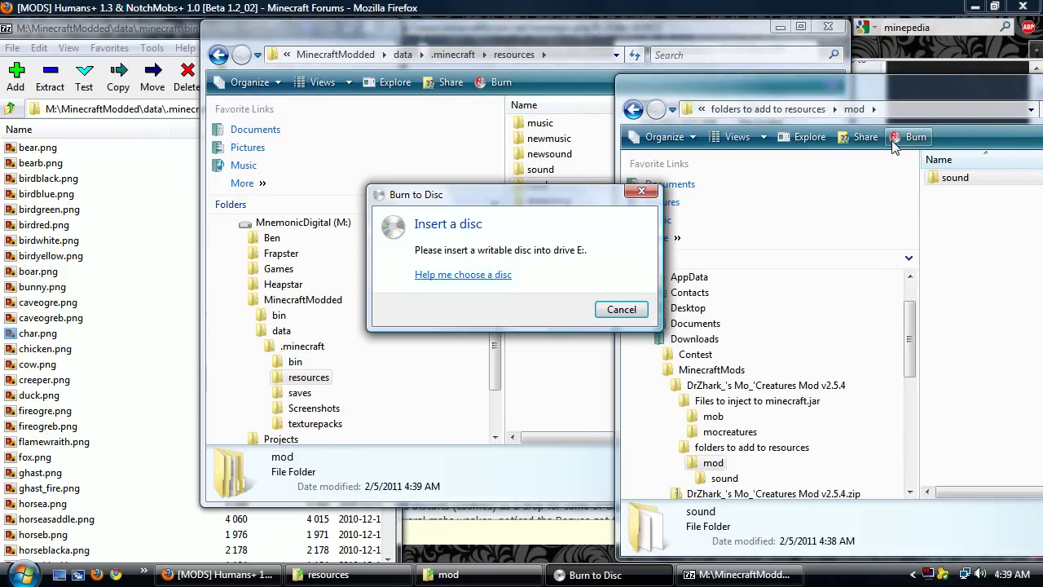
pyautogui.click(621, 310)
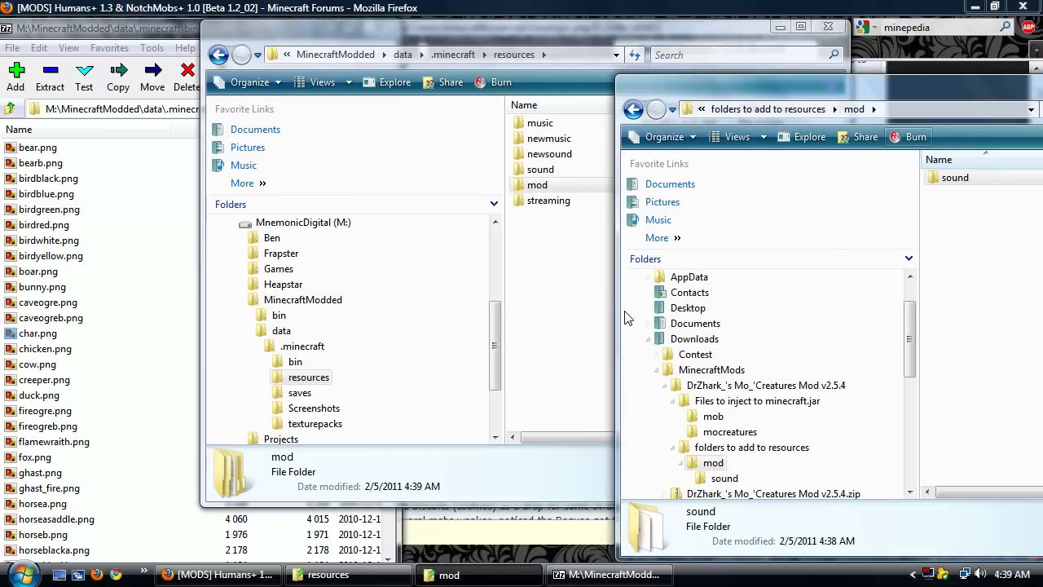
pyautogui.moveTo(864, 91); pyautogui.dragTo(617, 102)
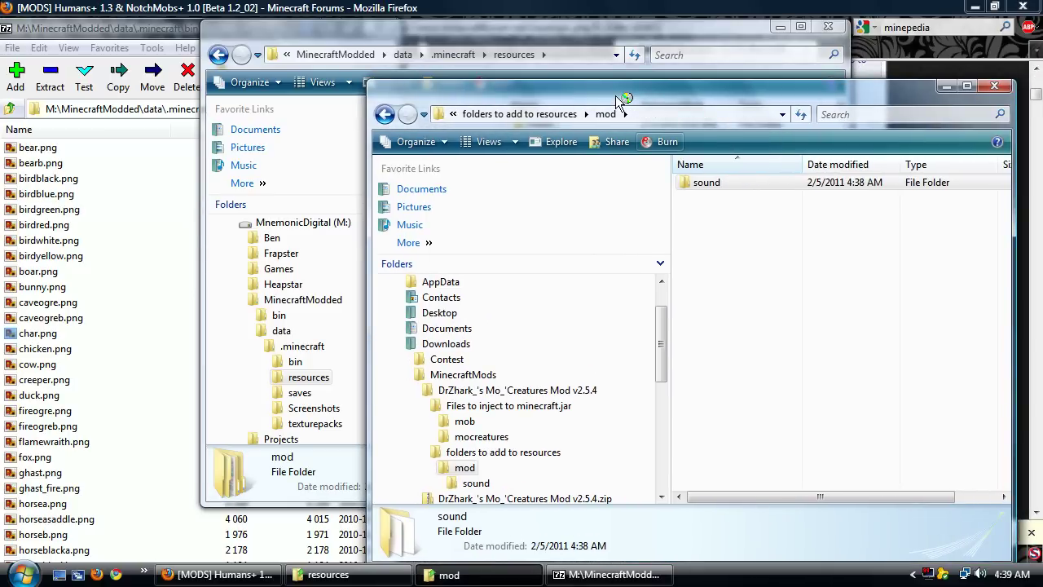
pyautogui.click(383, 117)
pyautogui.click(383, 116)
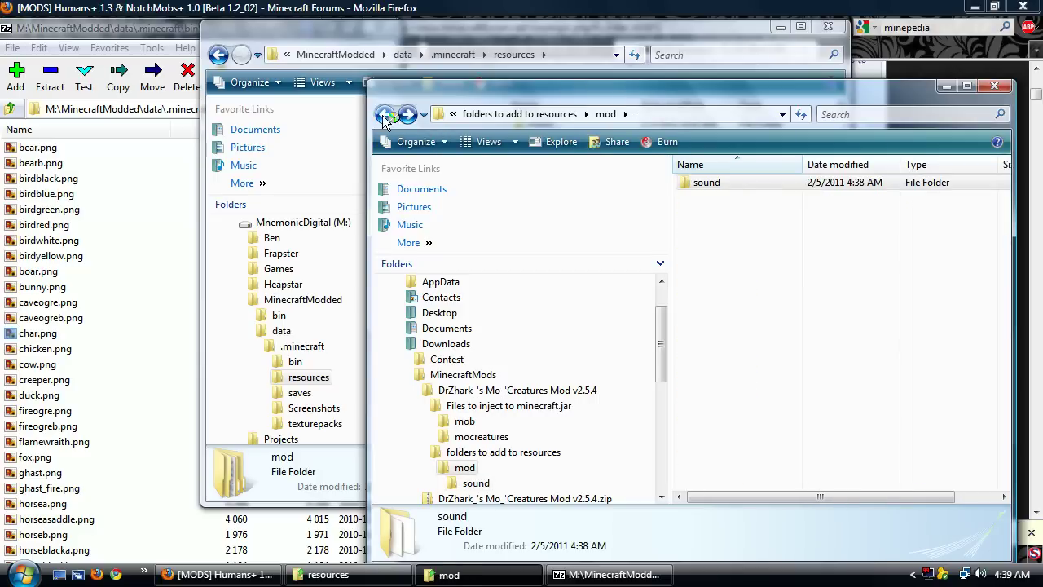
pyautogui.click(383, 116)
pyautogui.click(383, 116)
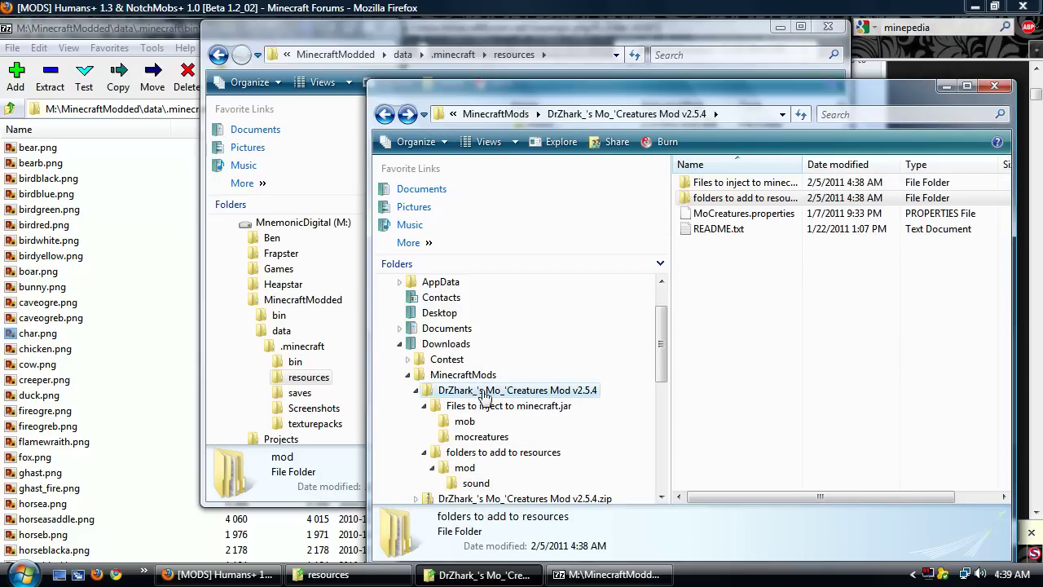
# Copy MoCreatures.properties and paste it into the .minecraft folder
pyautogui.click(730, 215)
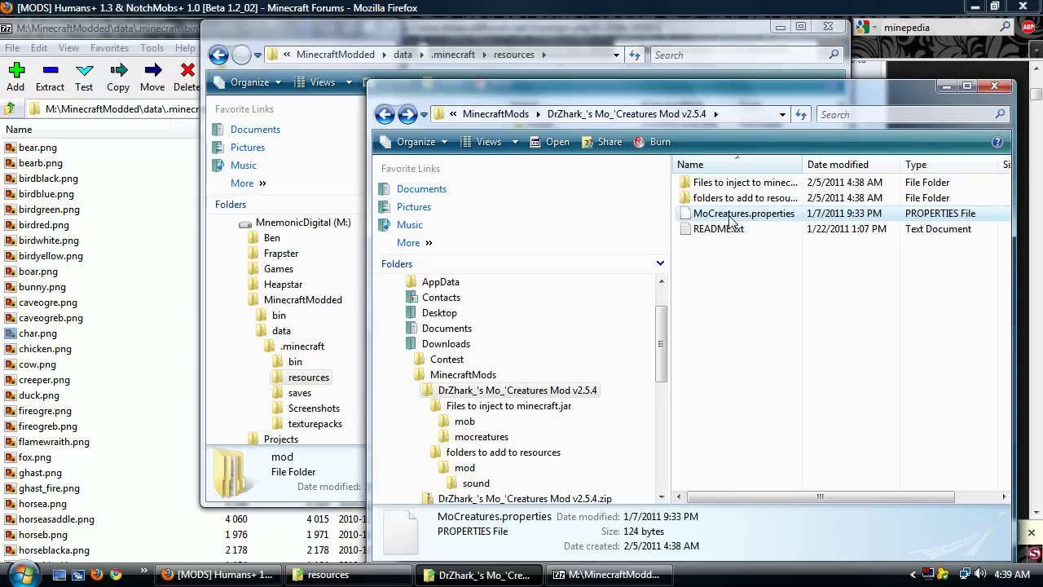
pyautogui.rightClick(729, 216)
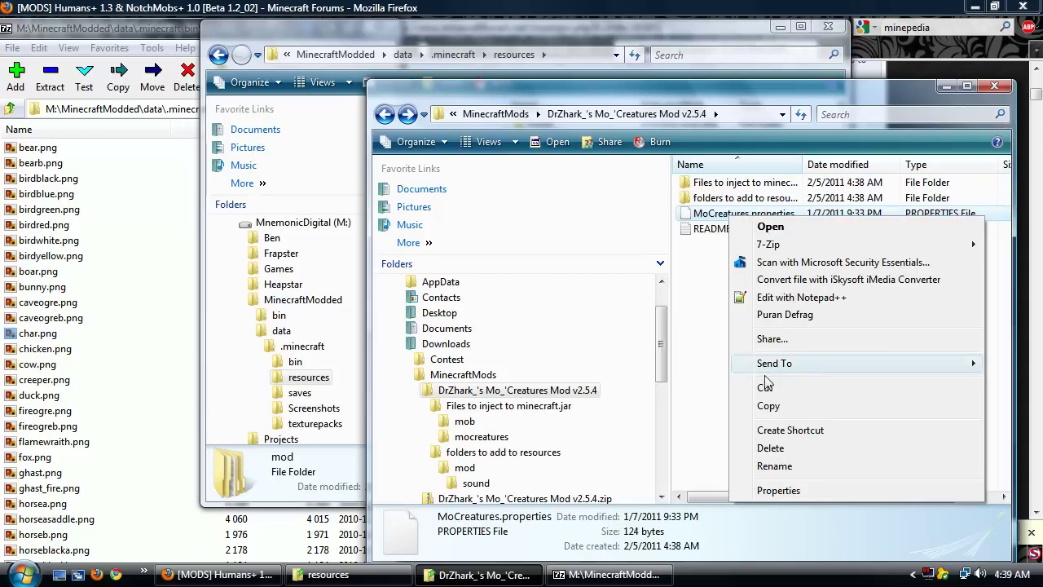
pyautogui.click(766, 405)
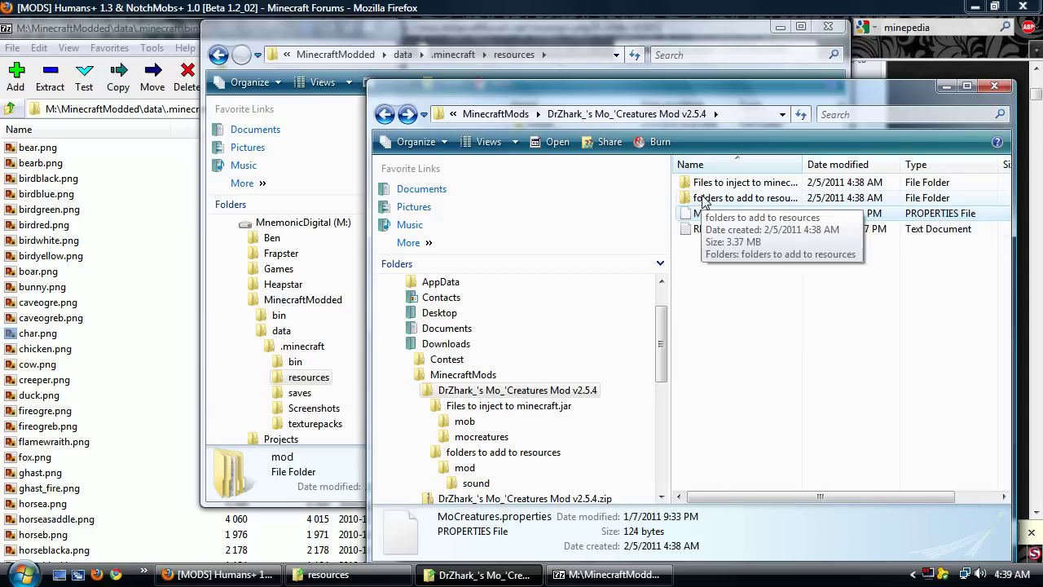
pyautogui.click(325, 574)
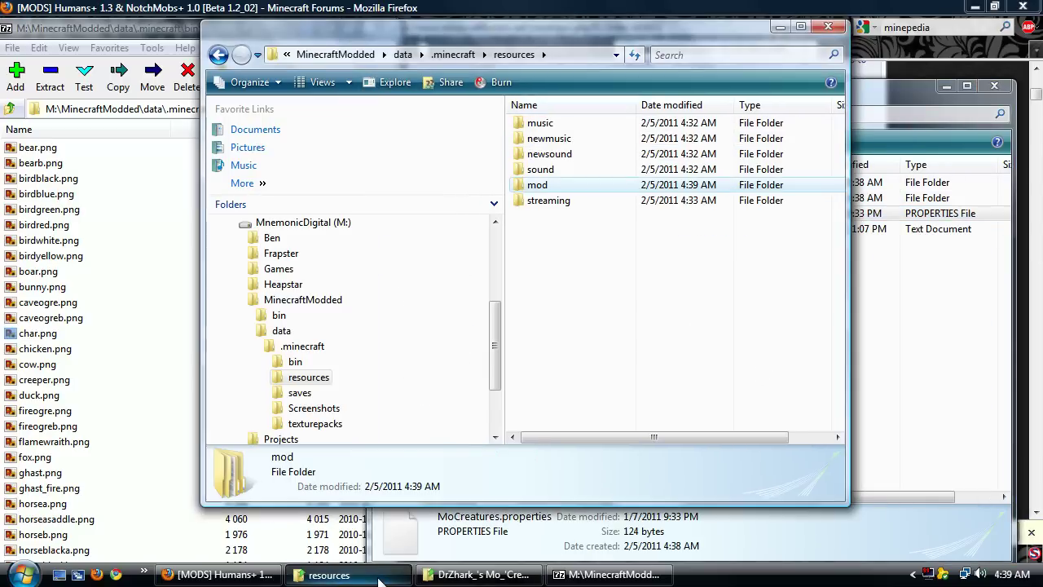
pyautogui.click(297, 349)
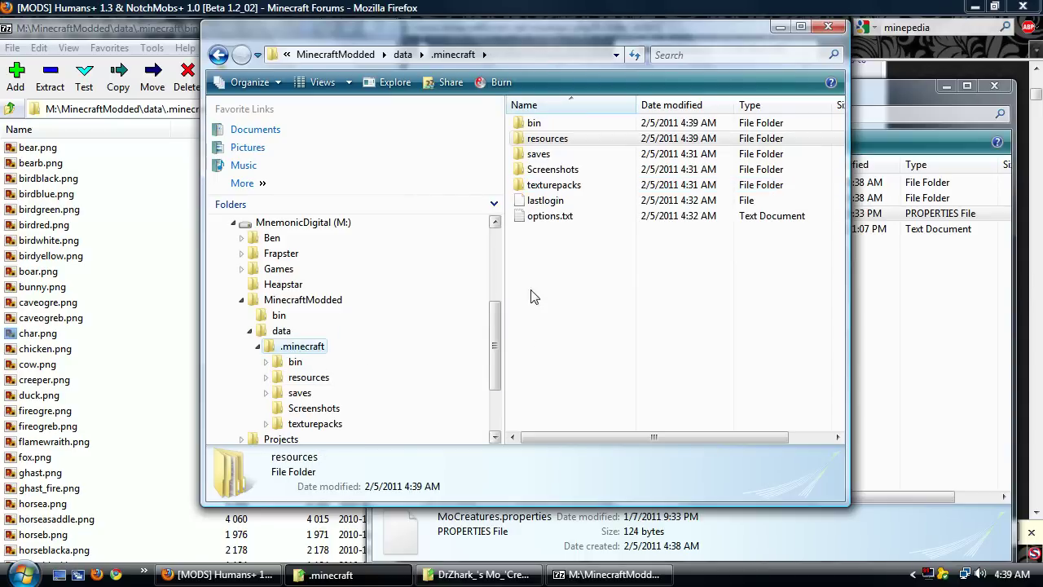
pyautogui.rightClick(549, 288)
pyautogui.click(589, 441)
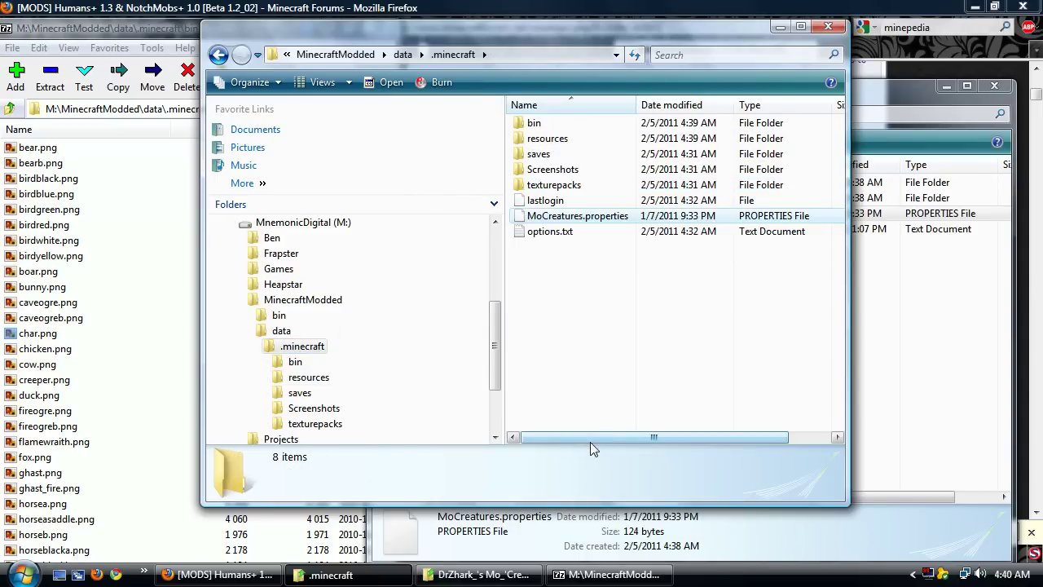
# Delete the extracted DrZhark_'s Mo_'Creatures Mod v2.5.4 folder from MinecraftMods
pyautogui.click(879, 358)
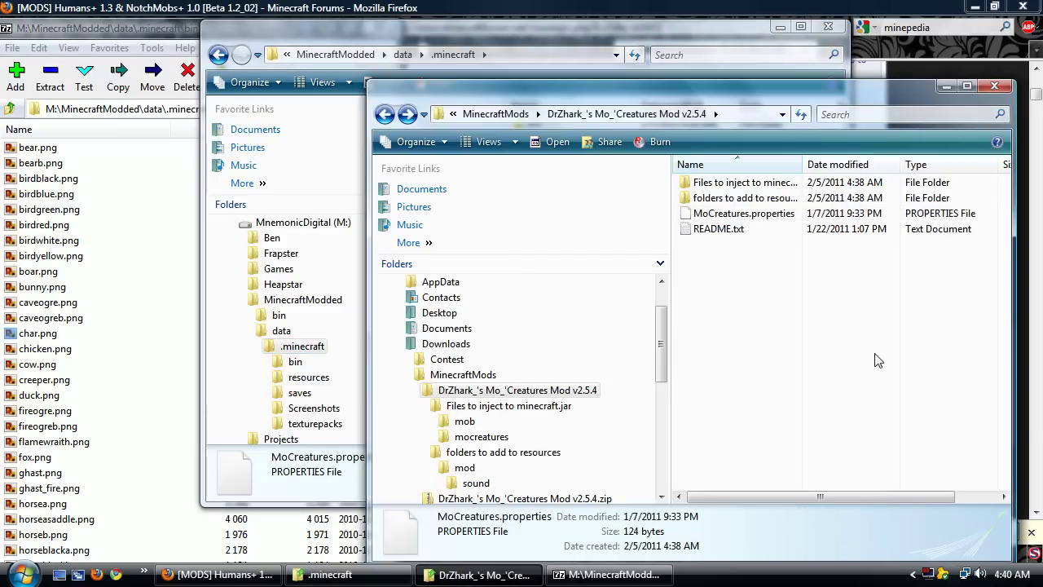
pyautogui.click(398, 117)
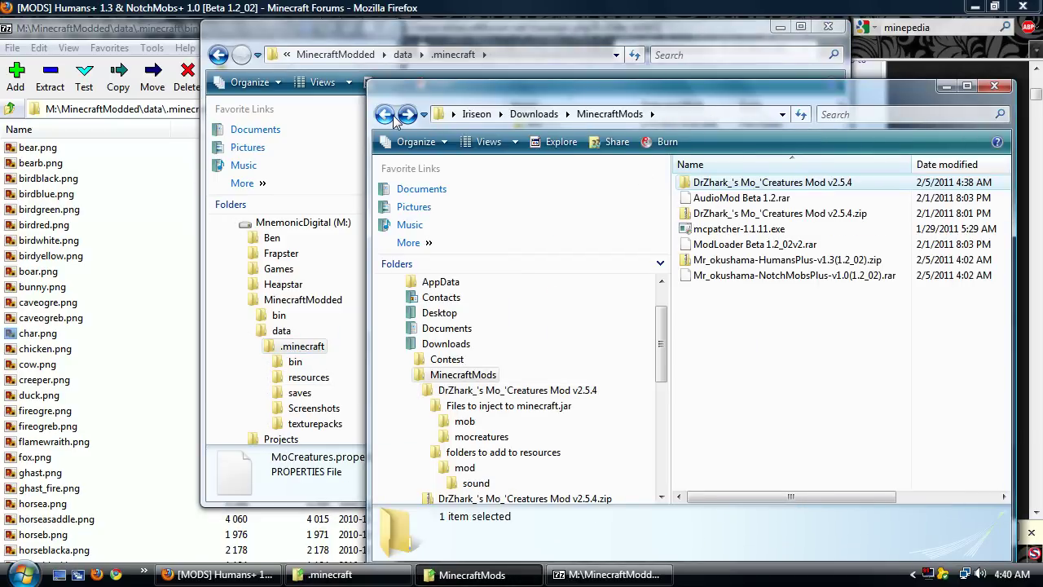
pyautogui.click(755, 200)
pyautogui.click(754, 185)
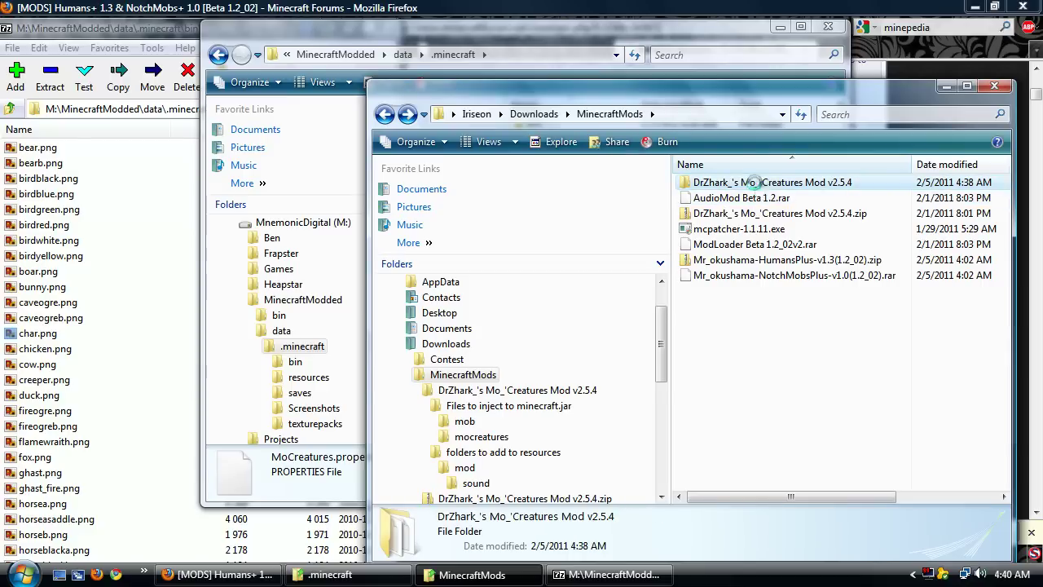
pyautogui.press('Delete')
pyautogui.press('Return')
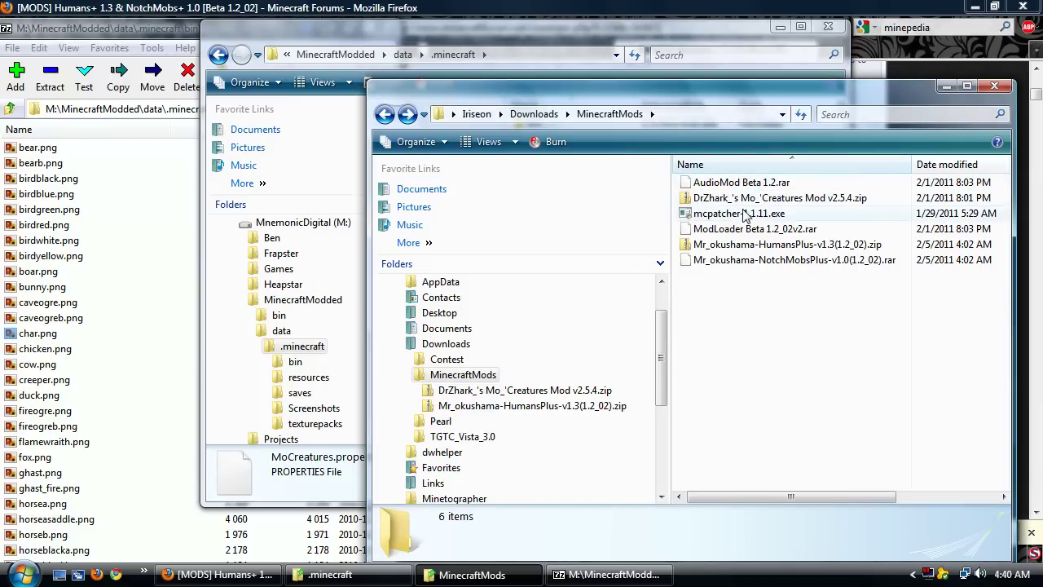
# Extract the Mr_okushama-HumansPlus-v1.3(1.2_02) zip with 7-Zip
pyautogui.click(768, 249)
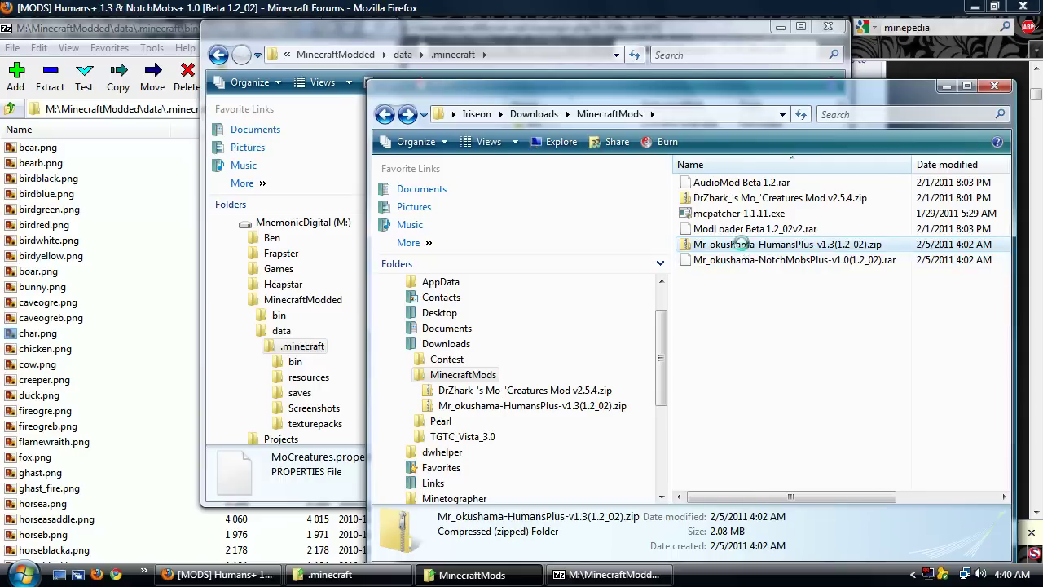
pyautogui.rightClick(743, 247)
pyautogui.moveTo(780, 286)
pyautogui.click(541, 305)
pyautogui.click(477, 366)
# Copy HumansPlus.properties from the extracted folder into the .minecraft folder
pyautogui.doubleClick(766, 184)
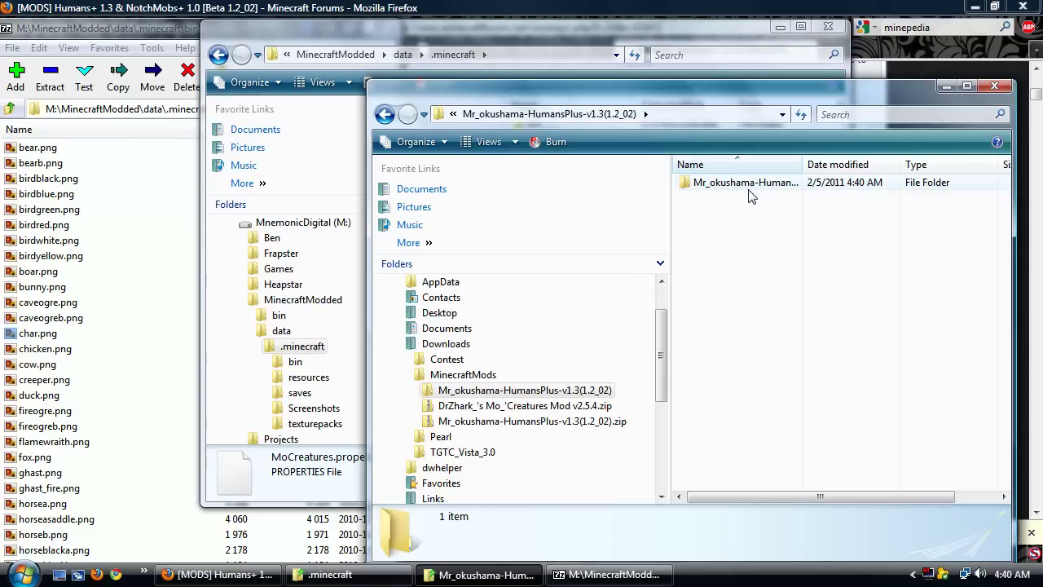
pyautogui.doubleClick(750, 184)
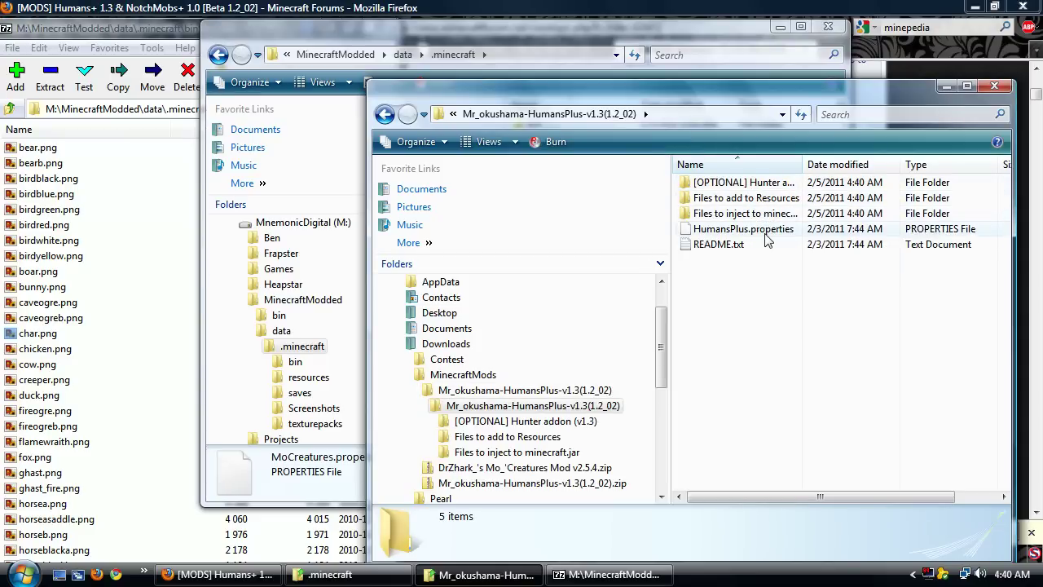
pyautogui.click(743, 229)
pyautogui.moveTo(754, 91); pyautogui.dragTo(846, 298)
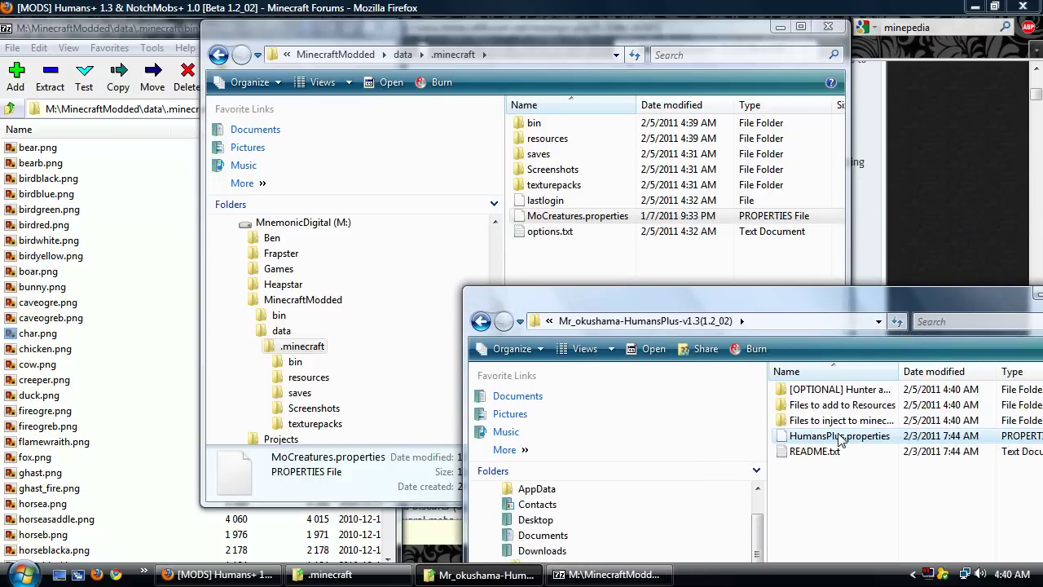
pyautogui.moveTo(839, 437); pyautogui.dragTo(570, 237)
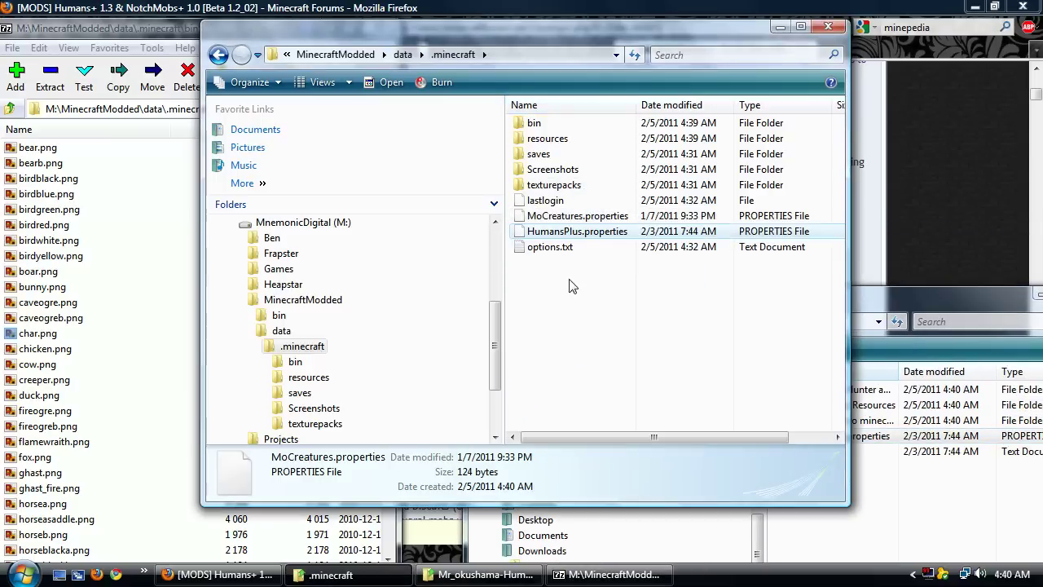
pyautogui.click(884, 343)
# Copy all 47 HumansPlus mob skin PNGs into minecraft.jar's mob folder
pyautogui.doubleClick(839, 421)
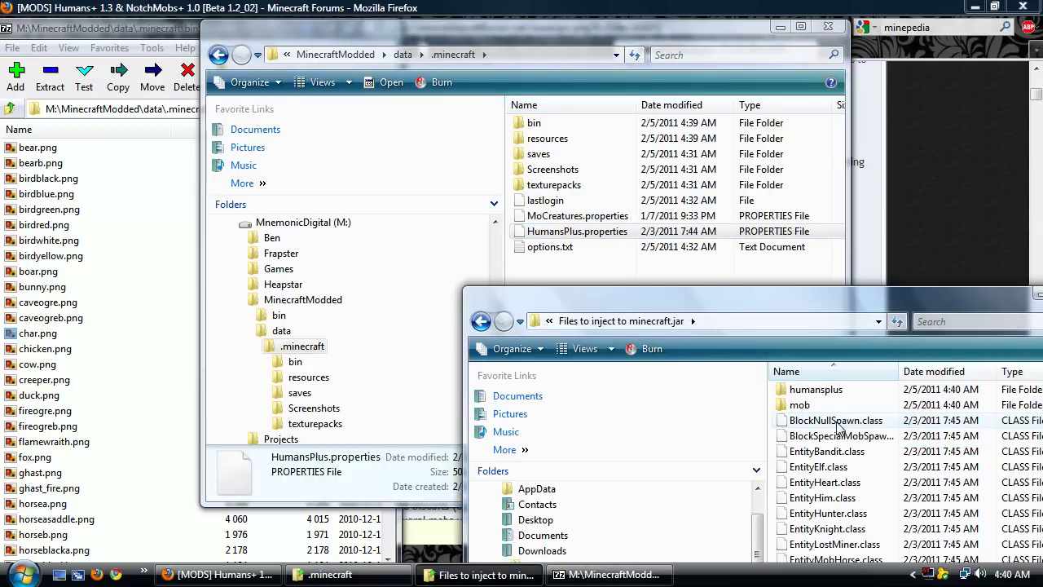
pyautogui.moveTo(788, 286); pyautogui.dragTo(695, 27)
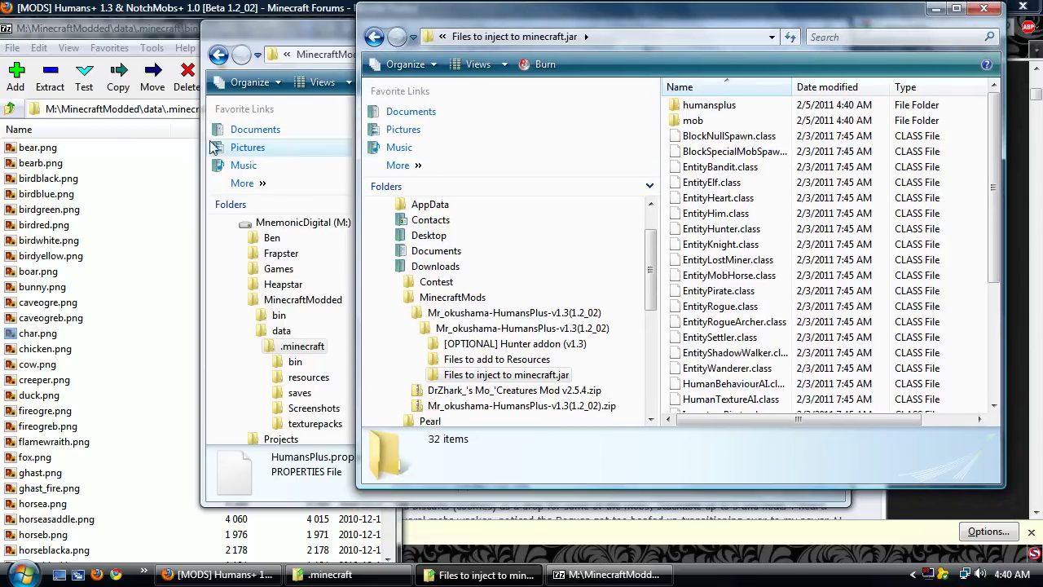
pyautogui.doubleClick(705, 122)
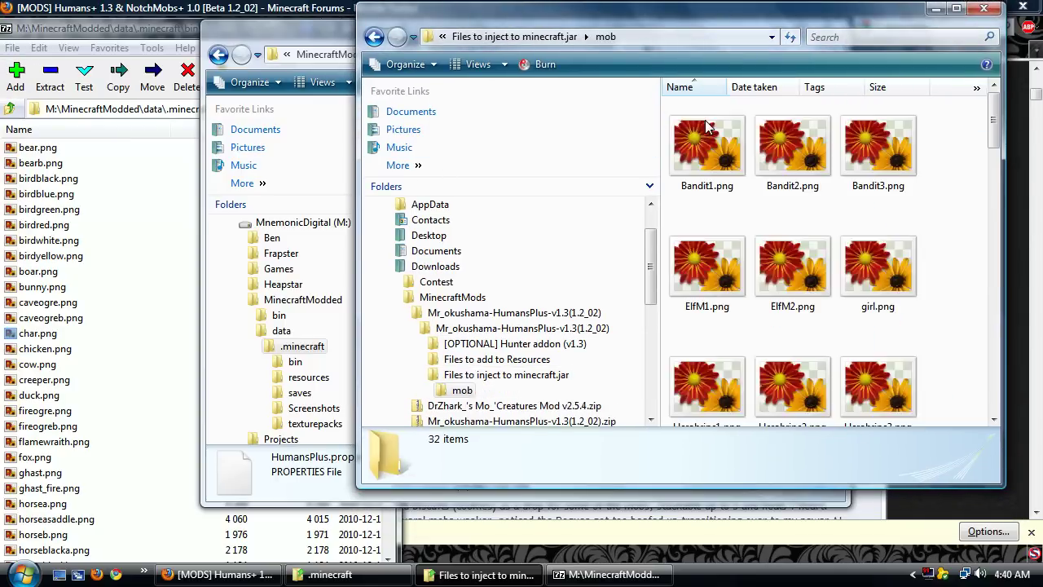
pyautogui.click(705, 159)
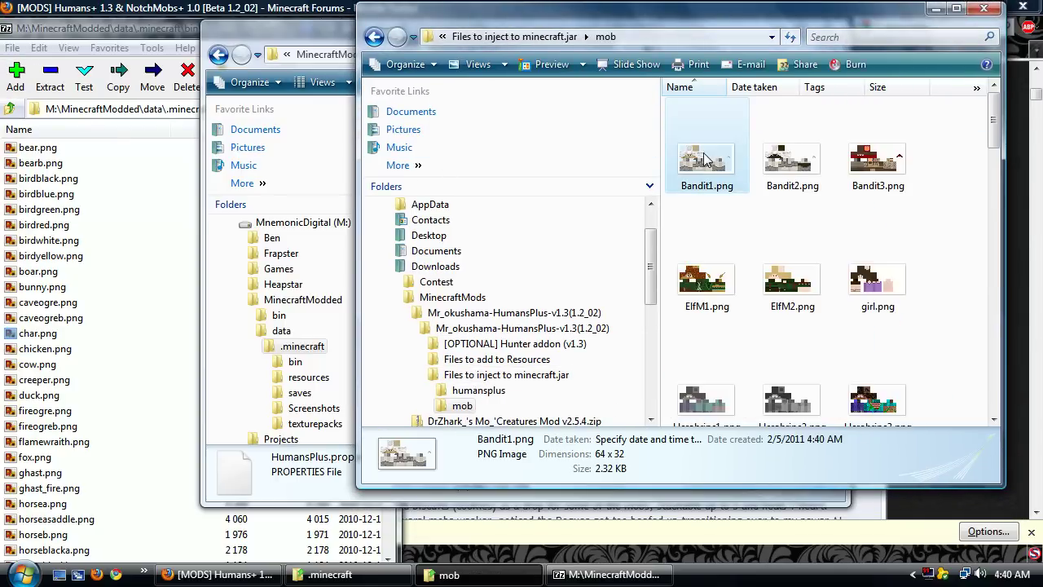
pyautogui.hotkey('ctrl', 'a')
pyautogui.moveTo(705, 159); pyautogui.dragTo(160, 364)
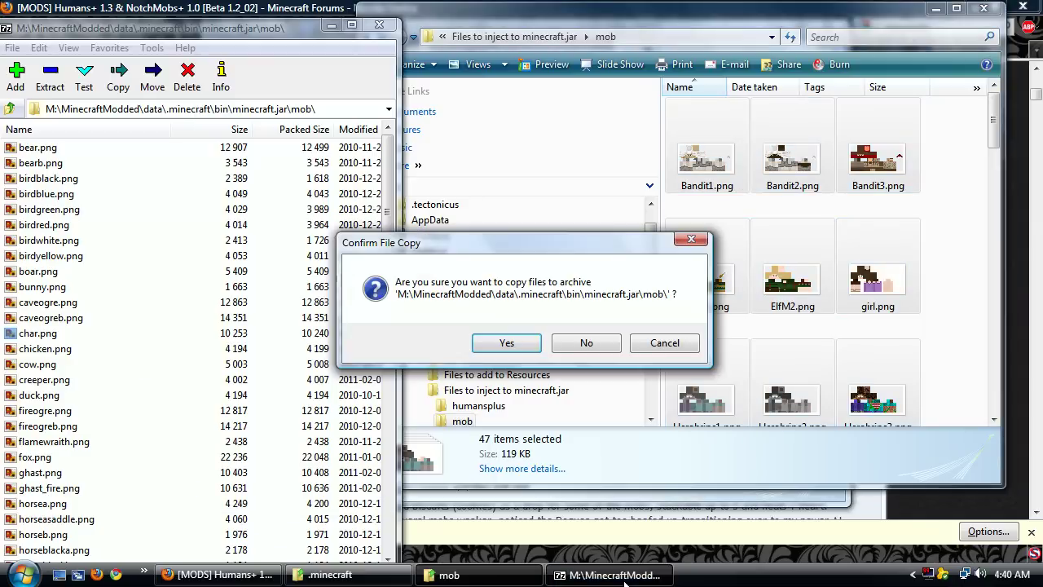
pyautogui.click(504, 339)
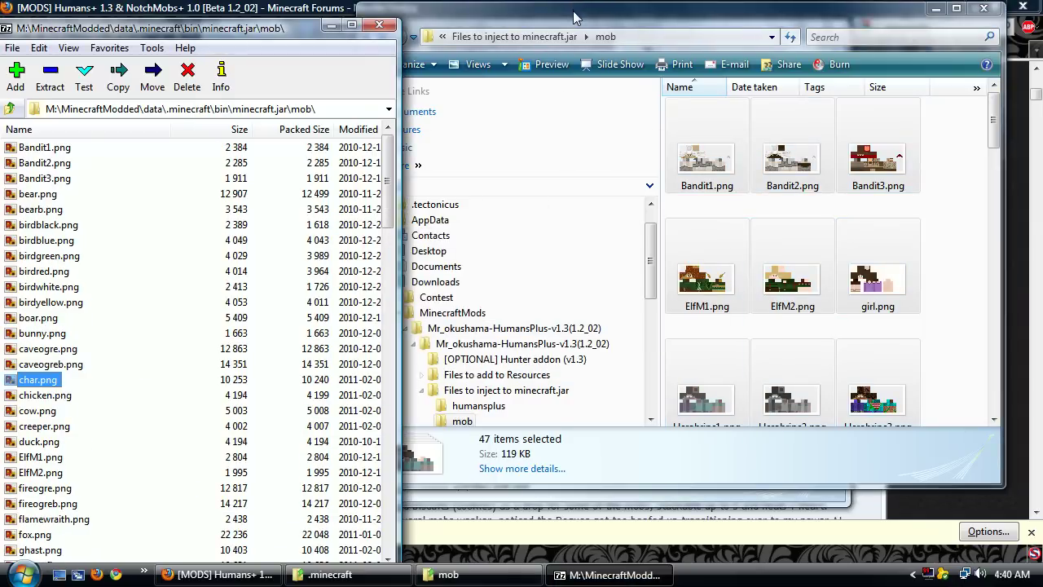
# Add the HumansPlus class files to the top level of minecraft.jar
pyautogui.click(373, 37)
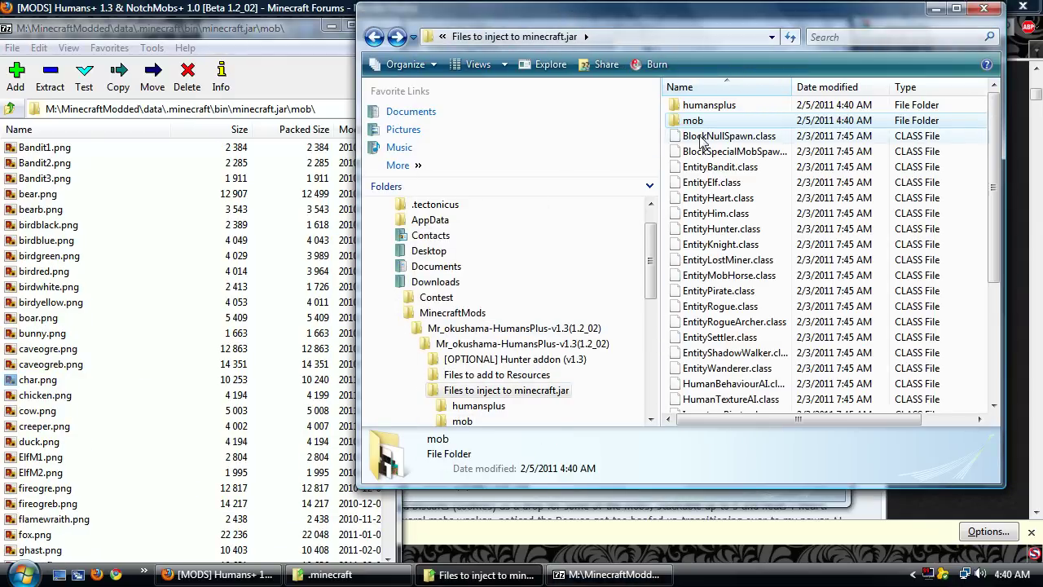
pyautogui.click(700, 136)
pyautogui.hotkey('ctrl', 'a')
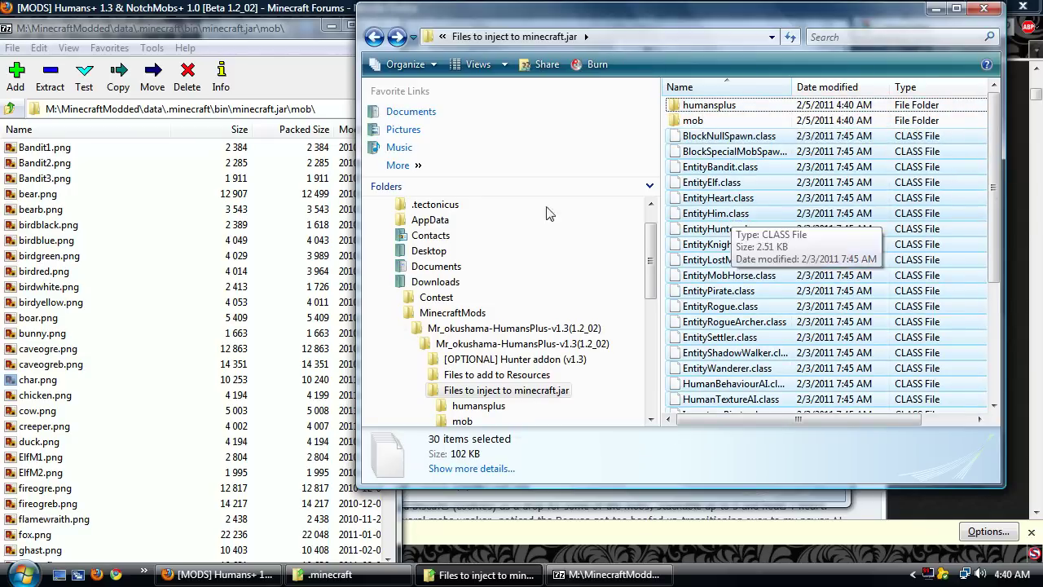
pyautogui.click(10, 108)
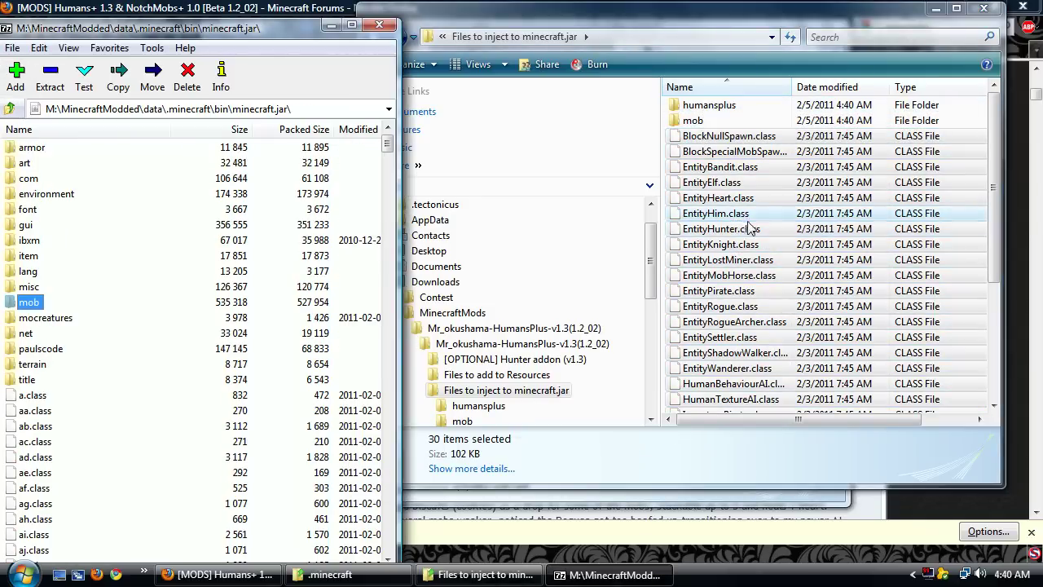
pyautogui.moveTo(750, 231); pyautogui.dragTo(130, 487)
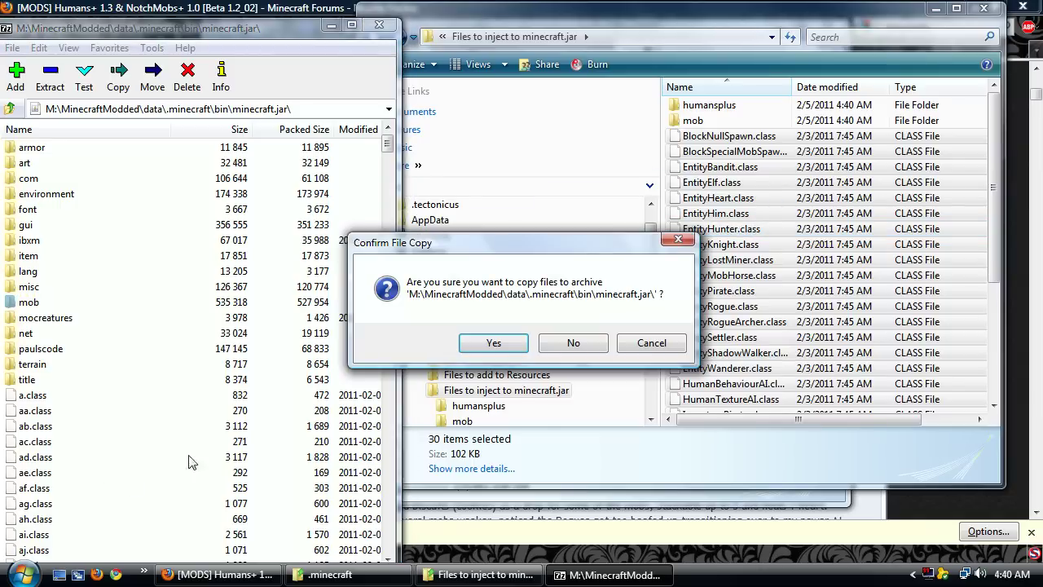
pyautogui.click(504, 346)
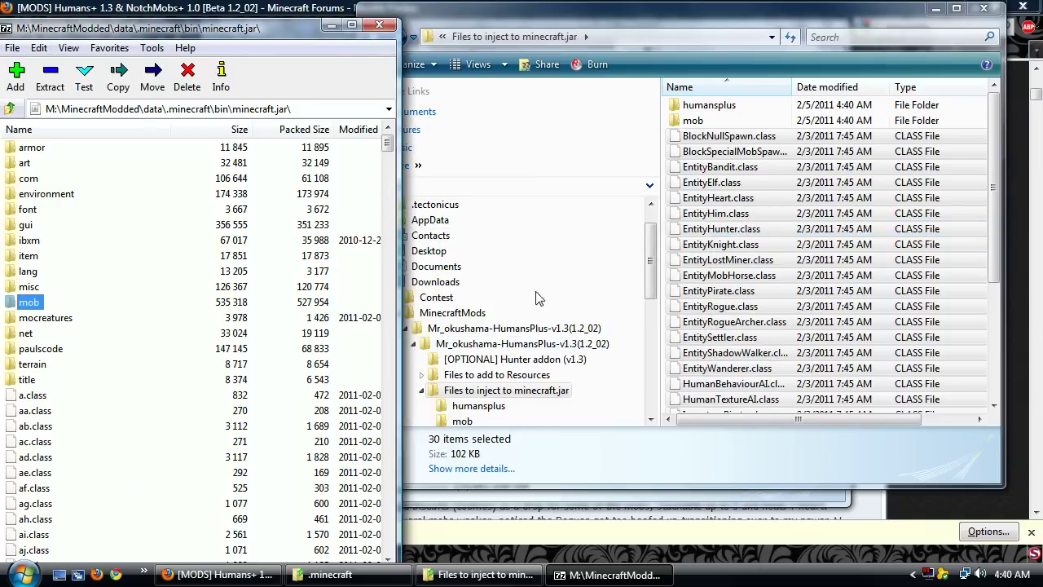
# Add the humansplus folder to minecraft.jar as well
pyautogui.click(711, 109)
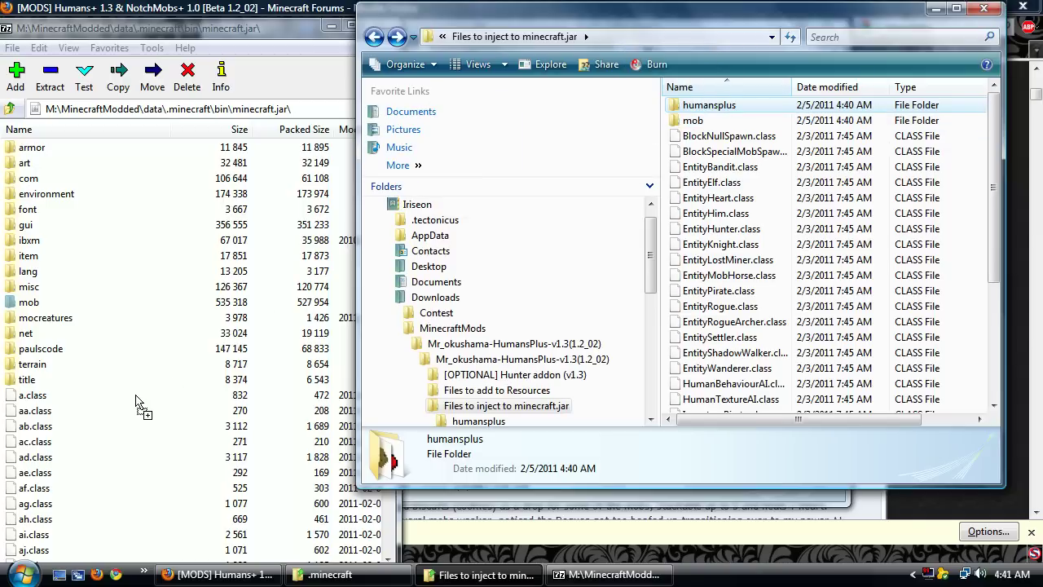
pyautogui.moveTo(454, 531); pyautogui.dragTo(359, 522)
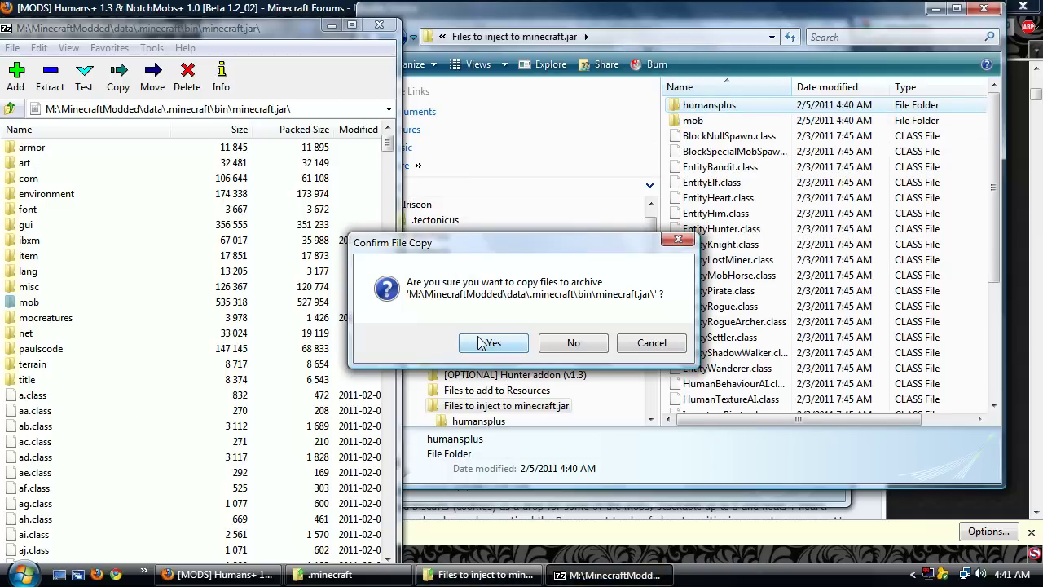
pyautogui.click(480, 344)
pyautogui.click(621, 18)
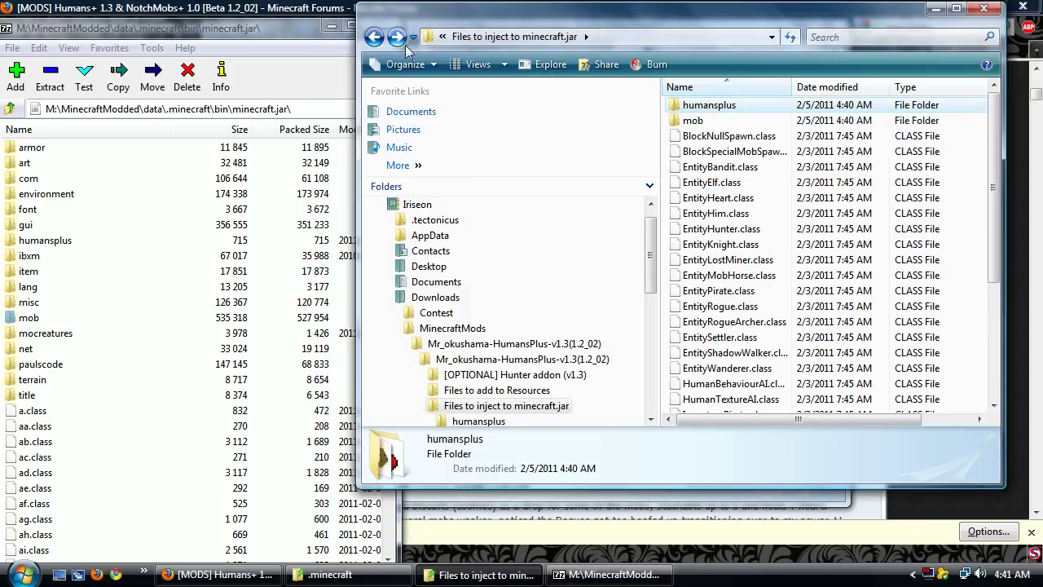
pyautogui.click(373, 37)
# Show .minecraft\resources\mod\sound beside the Humans+ mod\sound folder
pyautogui.doubleClick(756, 121)
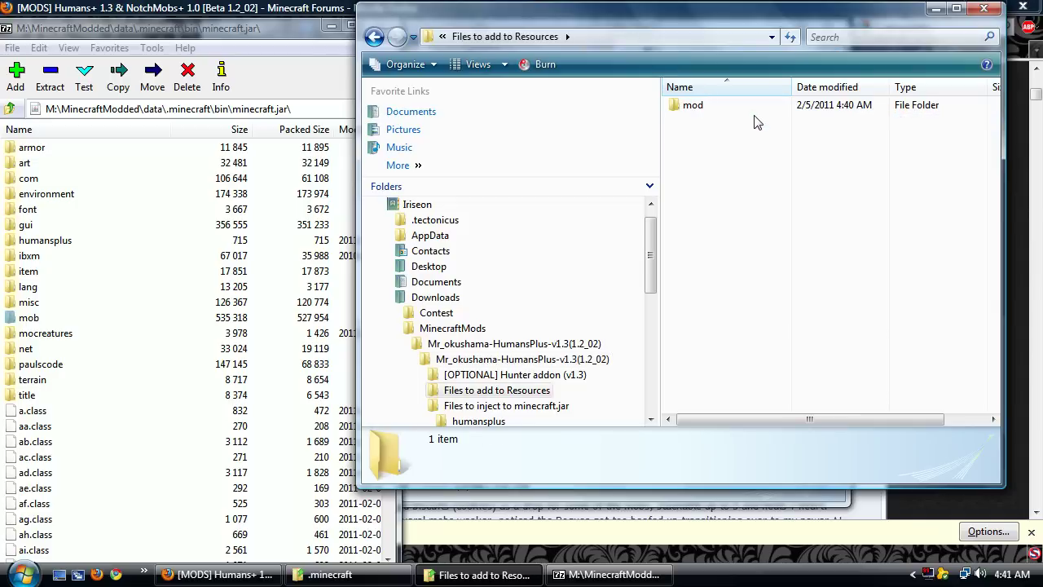
pyautogui.click(695, 108)
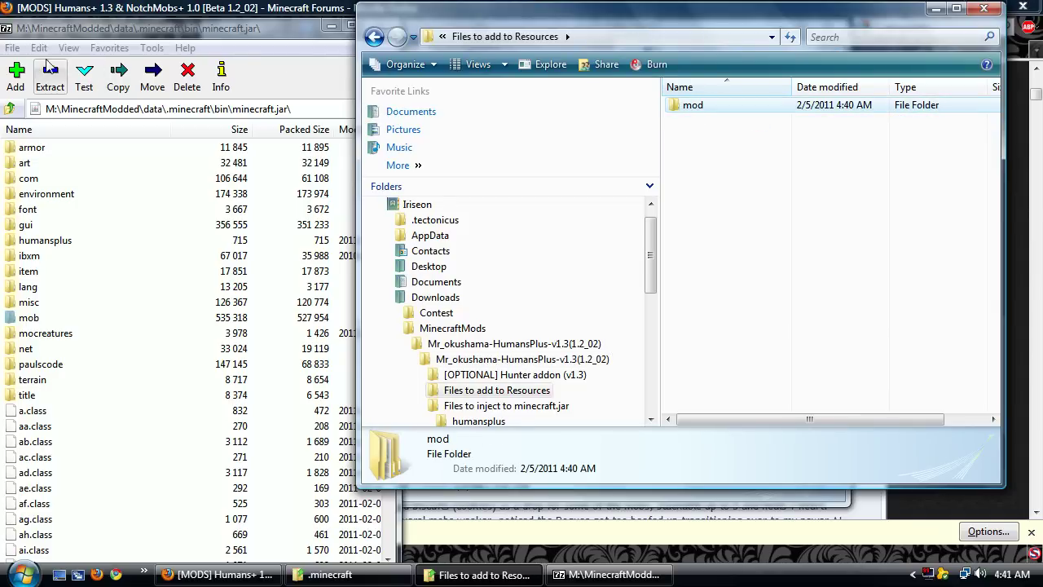
pyautogui.click(326, 574)
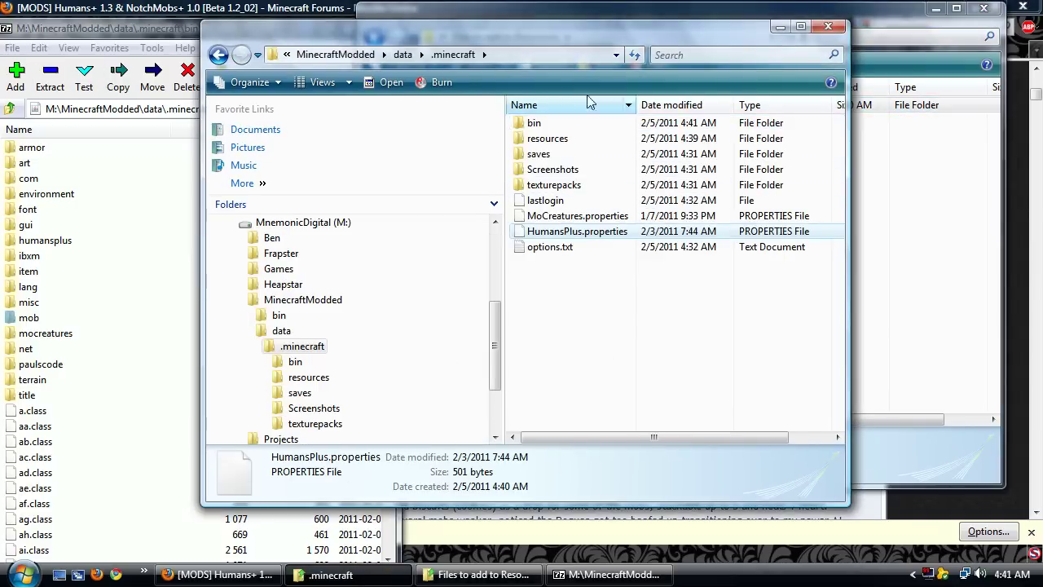
pyautogui.moveTo(561, 42); pyautogui.dragTo(321, 73)
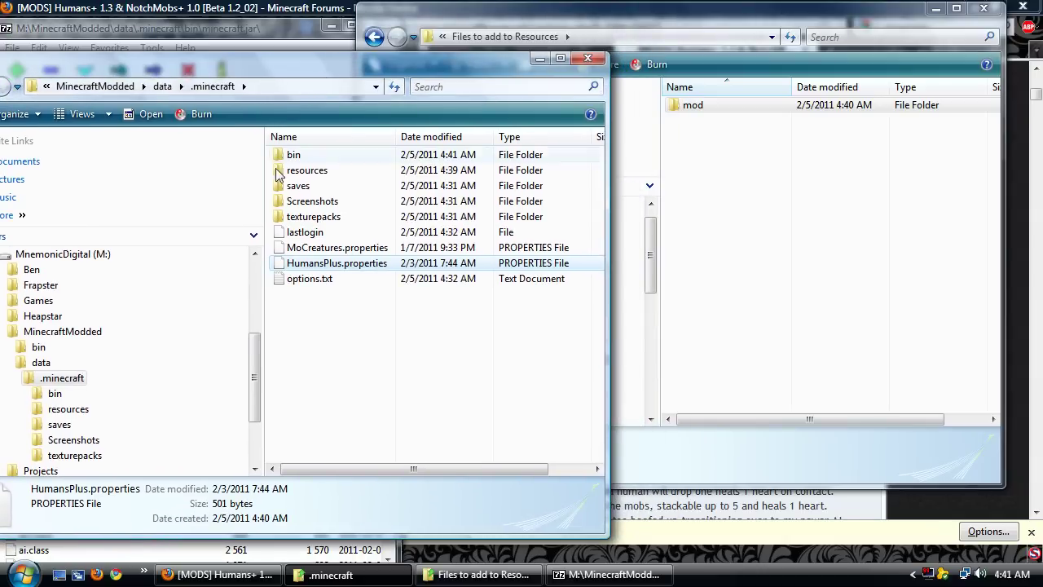
pyautogui.click(313, 183)
pyautogui.doubleClick(308, 171)
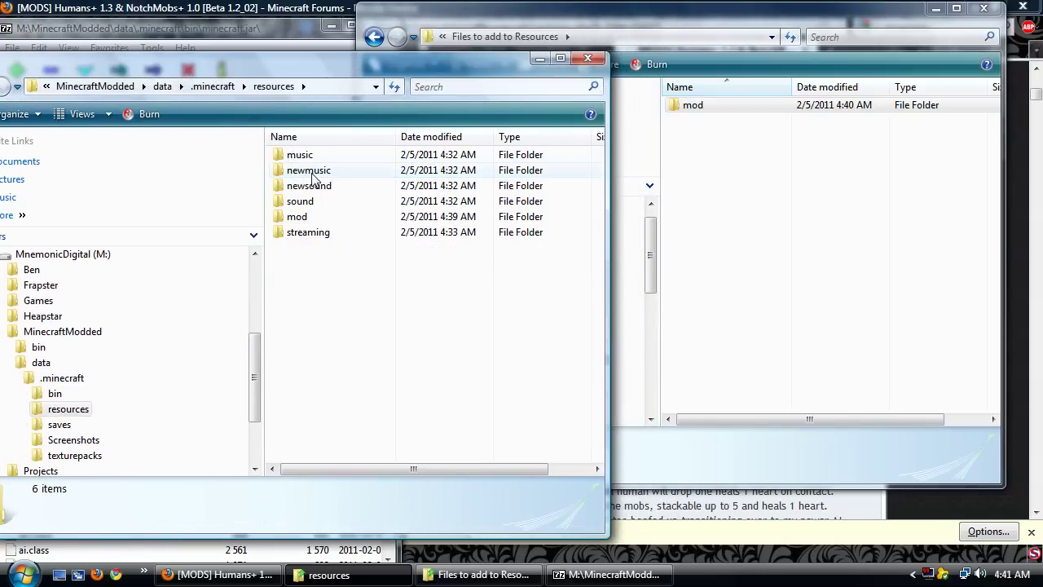
pyautogui.doubleClick(301, 216)
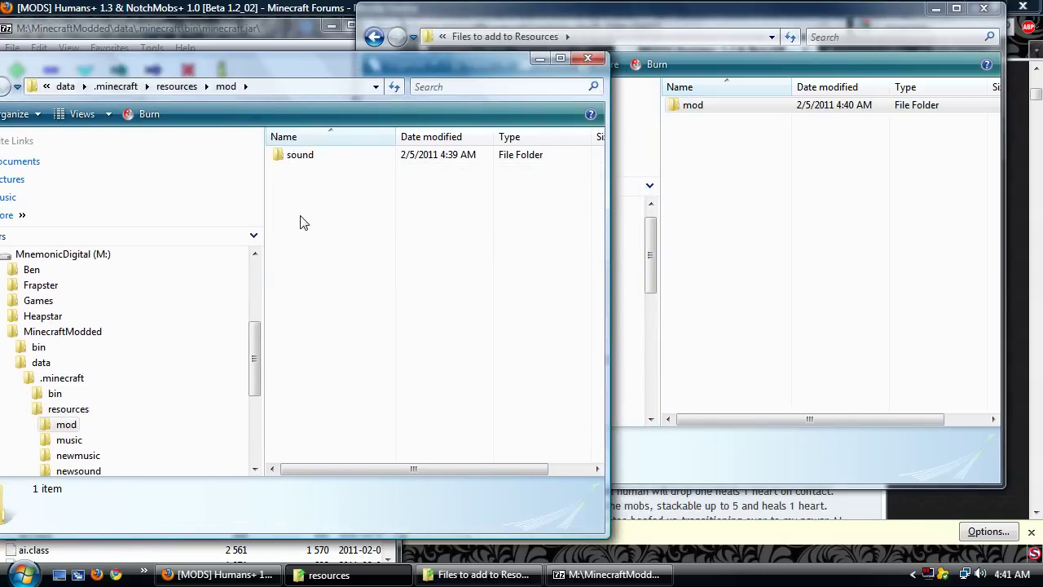
pyautogui.doubleClick(707, 108)
pyautogui.doubleClick(707, 109)
pyautogui.doubleClick(708, 109)
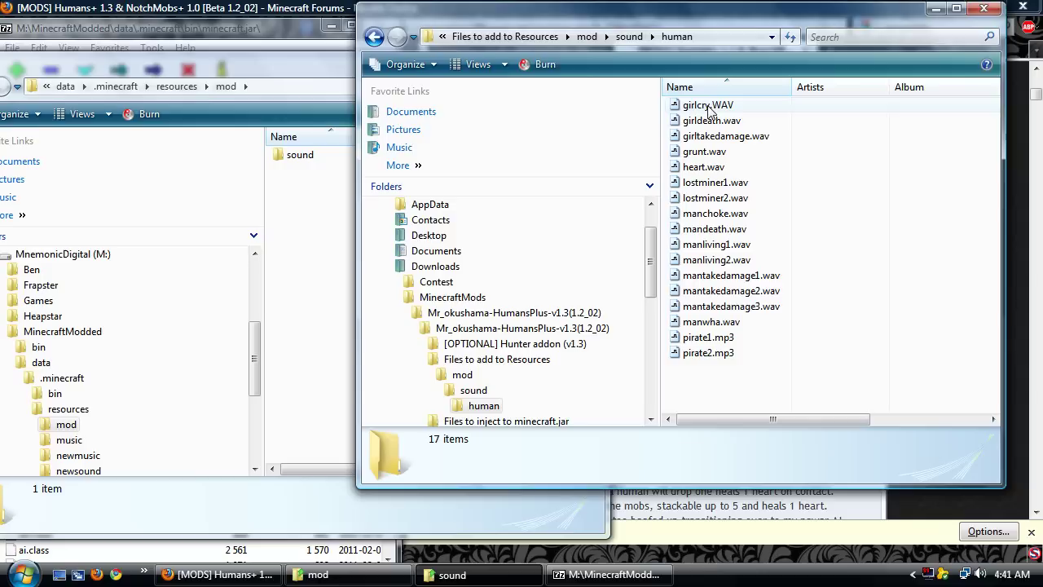
pyautogui.click(297, 157)
pyautogui.doubleClick(295, 157)
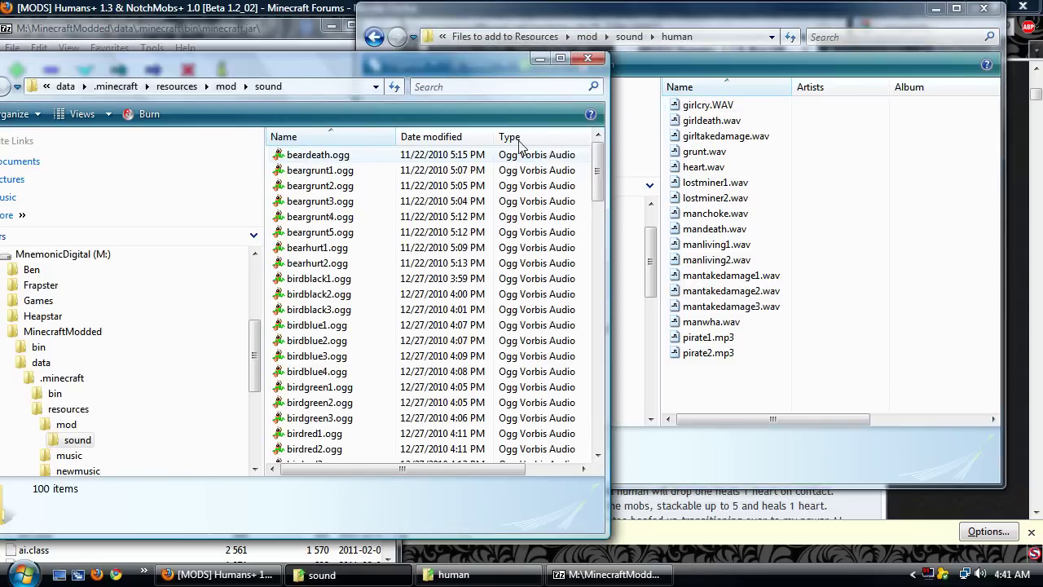
# Copy the Humans+ human folder into .minecraft's resources\mod\sound folder
pyautogui.click(630, 36)
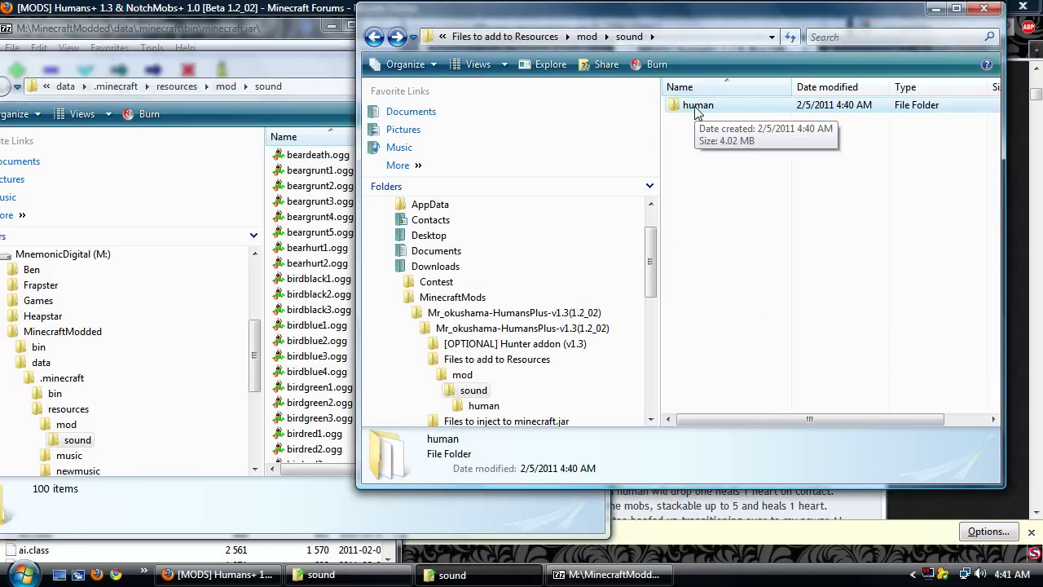
pyautogui.moveTo(697, 112); pyautogui.dragTo(75, 447)
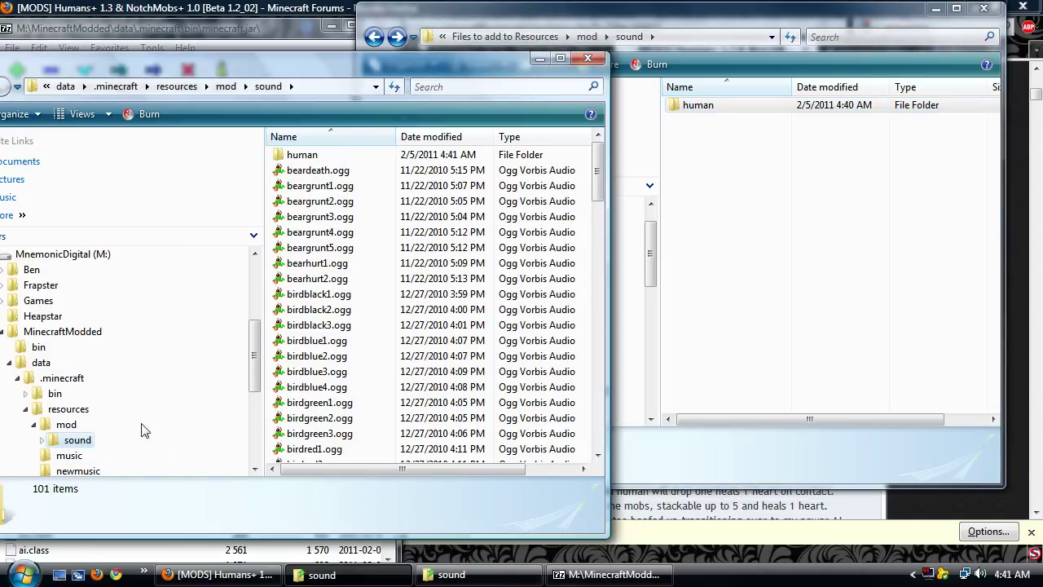
pyautogui.click(741, 206)
pyautogui.click(375, 37)
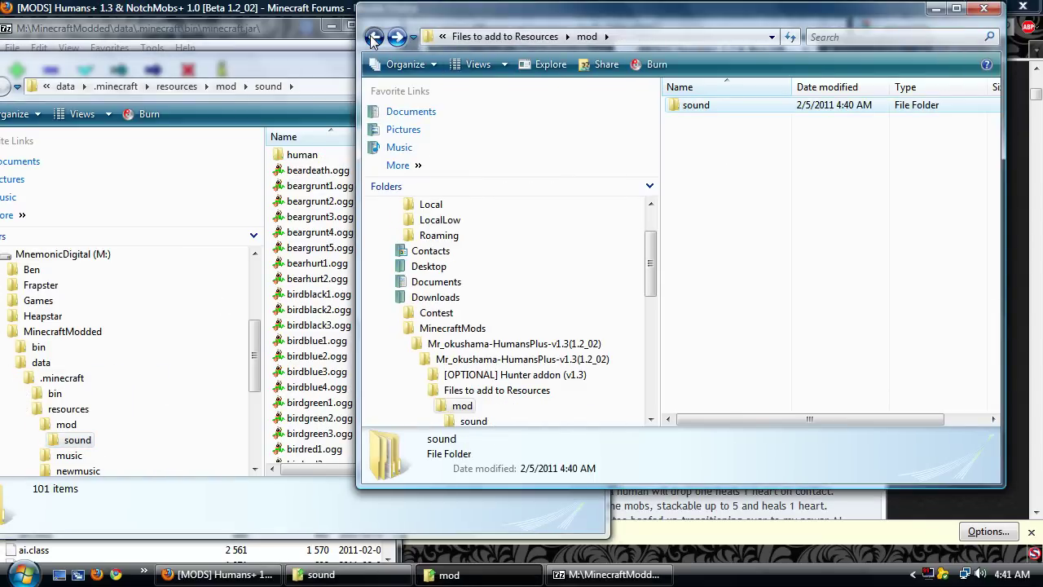
# Delete the extracted Mr_okushama-HumansPlus-v1.3(1.2_02) folder from MinecraftMods
pyautogui.click(375, 36)
pyautogui.click(375, 36)
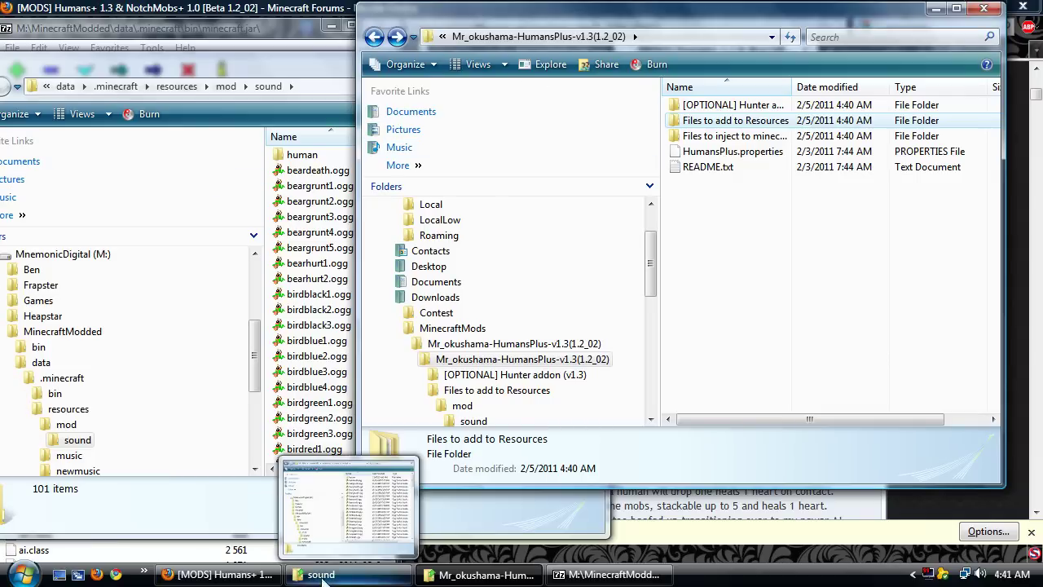
pyautogui.click(131, 70)
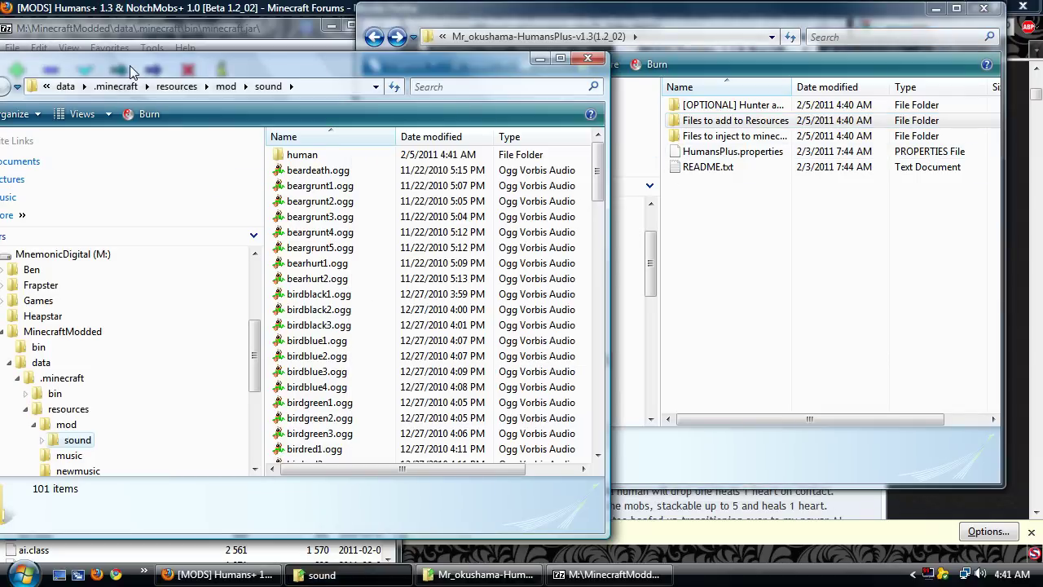
pyautogui.click(54, 382)
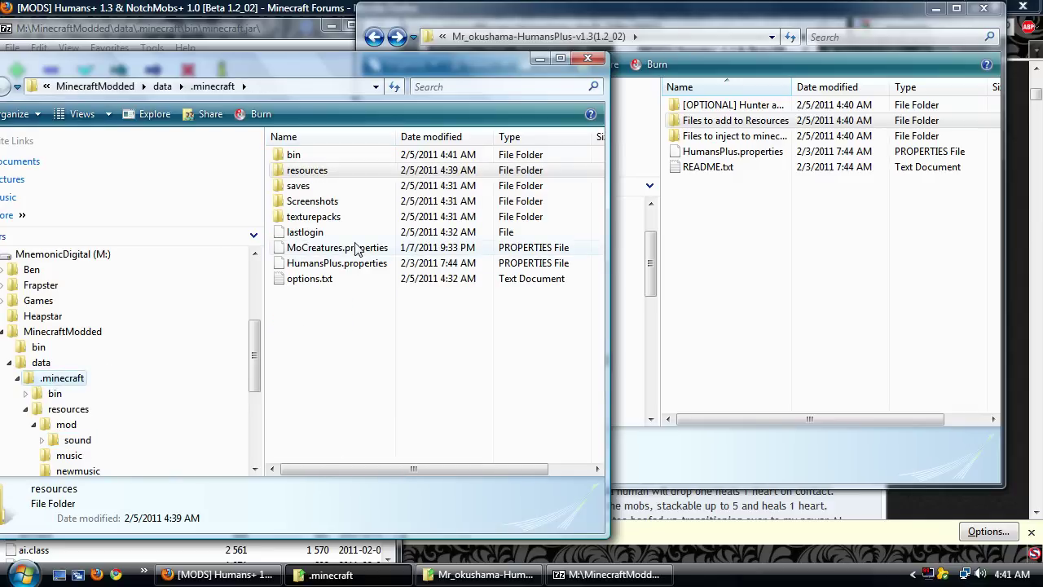
pyautogui.click(676, 26)
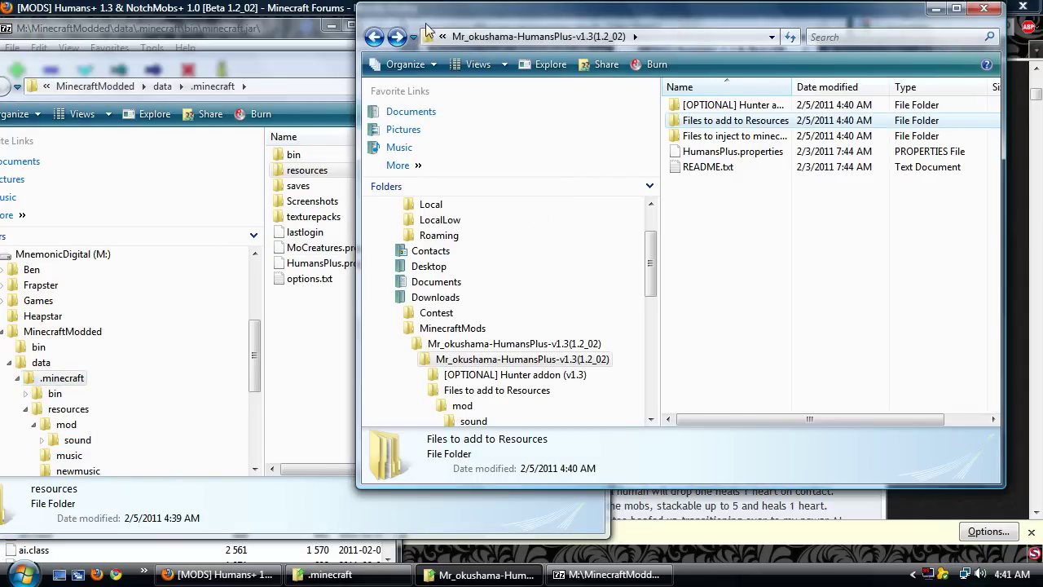
pyautogui.click(376, 36)
pyautogui.click(375, 36)
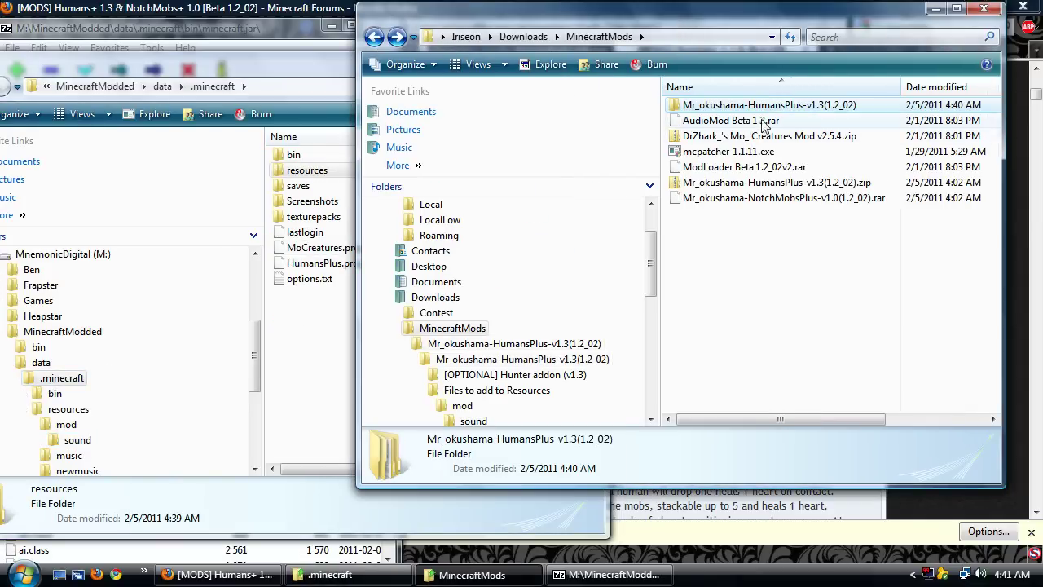
pyautogui.press('Delete')
pyautogui.press('Return')
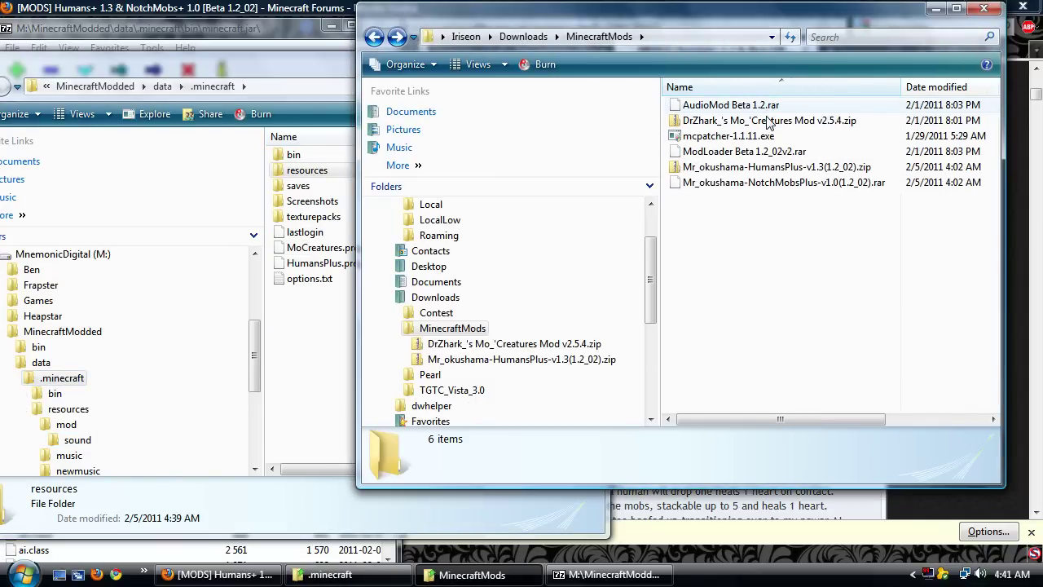
# Extract the NotchMobsPlus archive with 7-Zip to the suggested folder
pyautogui.rightClick(772, 185)
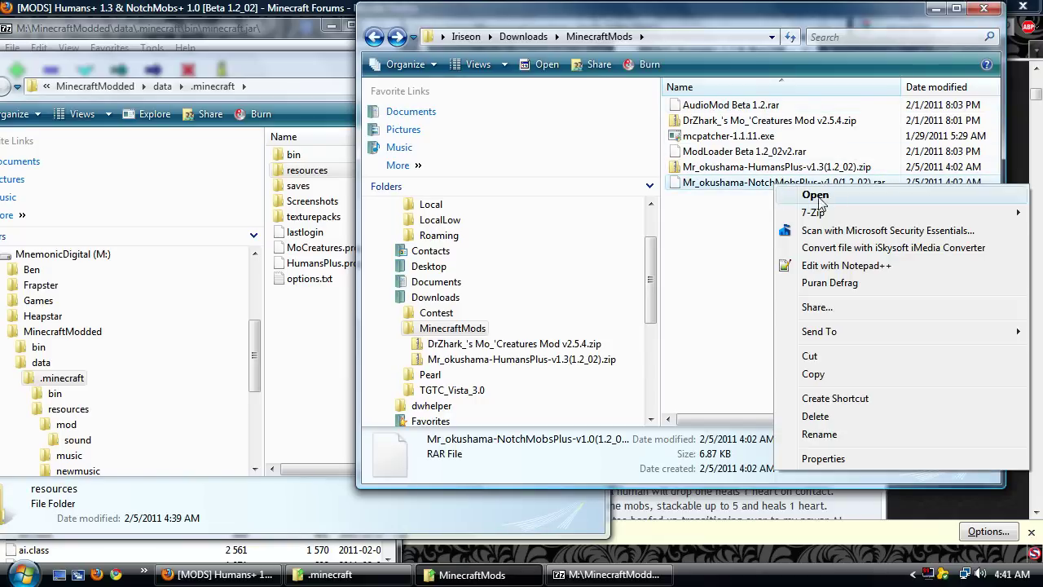
pyautogui.moveTo(815, 212)
pyautogui.click(510, 229)
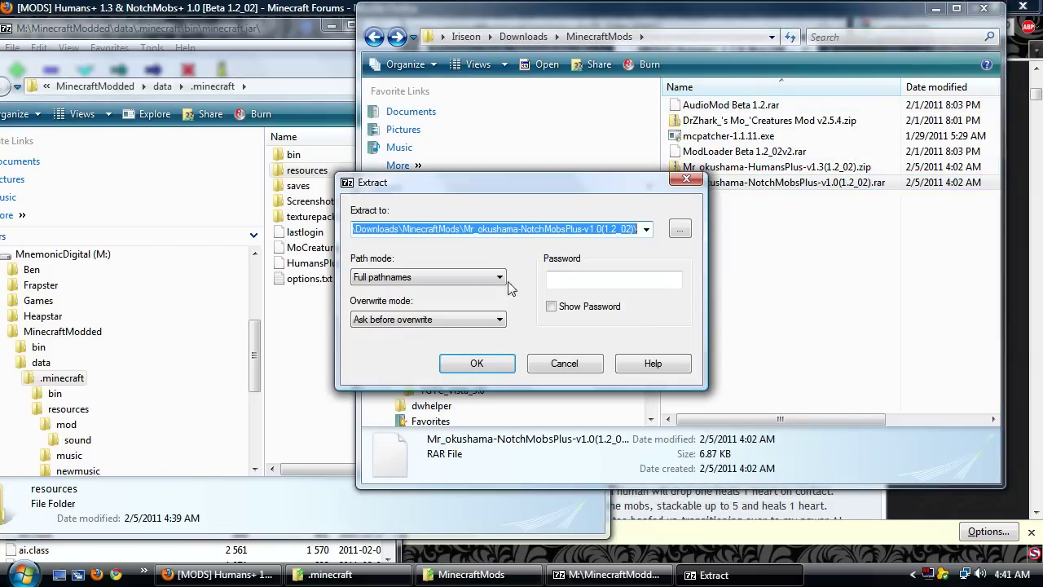
pyautogui.click(495, 371)
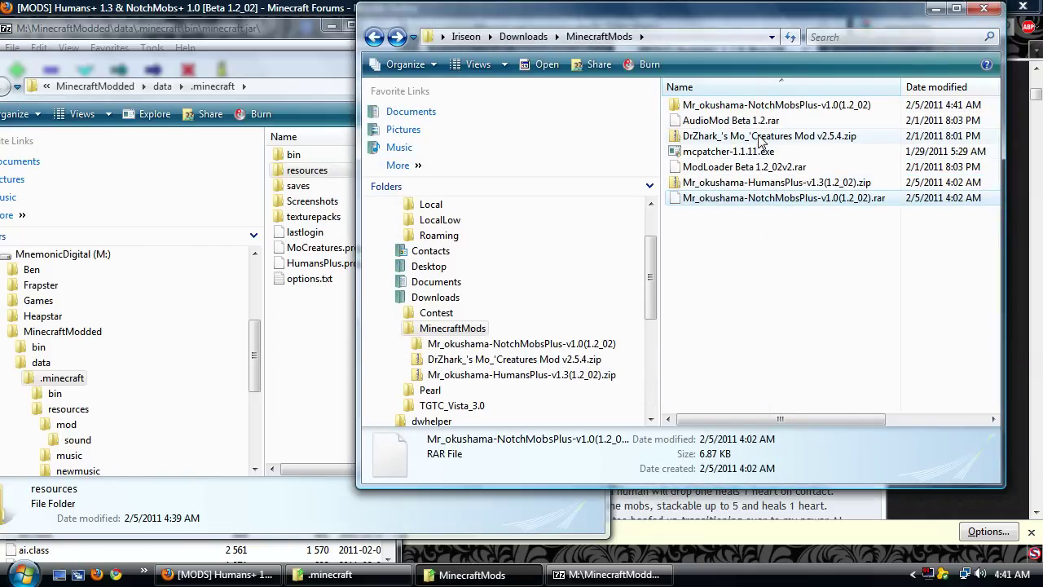
# Copy NotchMobsPlus.properties from the inner NotchMobsPlus folder into .minecraft
pyautogui.doubleClick(756, 107)
pyautogui.doubleClick(756, 107)
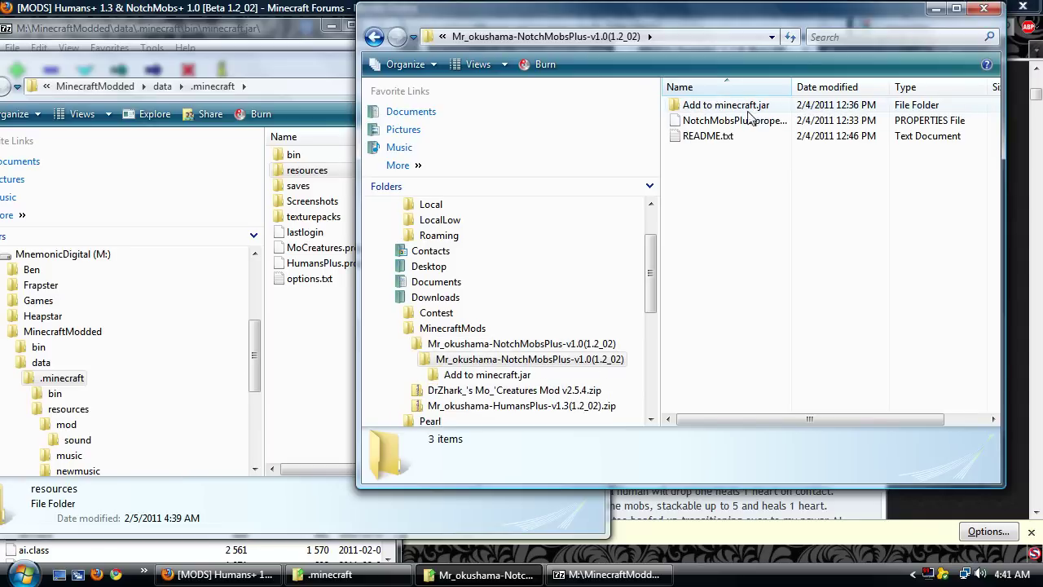
pyautogui.click(734, 120)
pyautogui.moveTo(733, 120); pyautogui.dragTo(321, 349)
# Add the four class files from Add to minecraft.jar into minecraft.jar
pyautogui.doubleClick(757, 106)
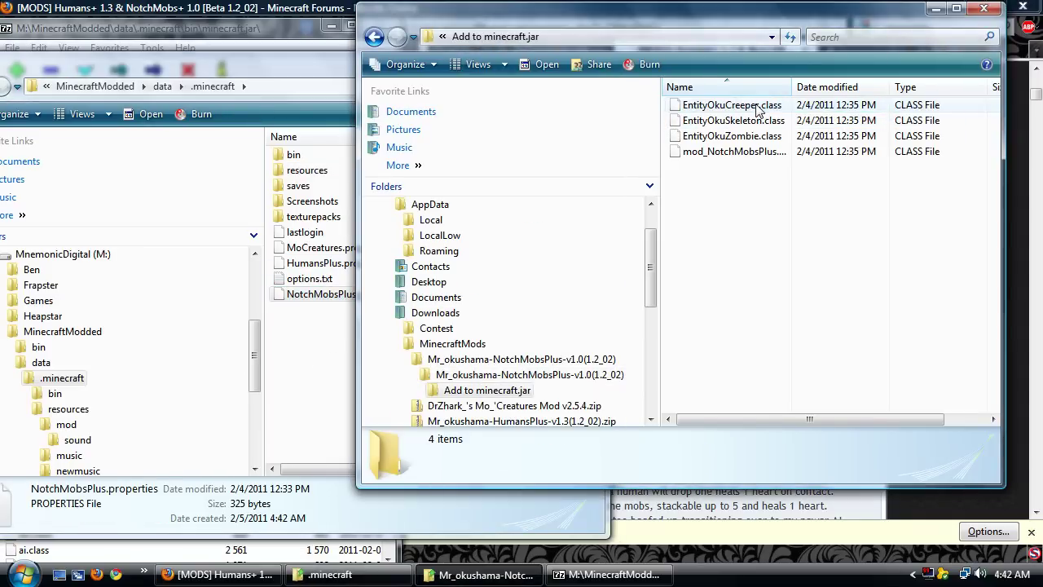
pyautogui.moveTo(781, 188); pyautogui.dragTo(698, 110)
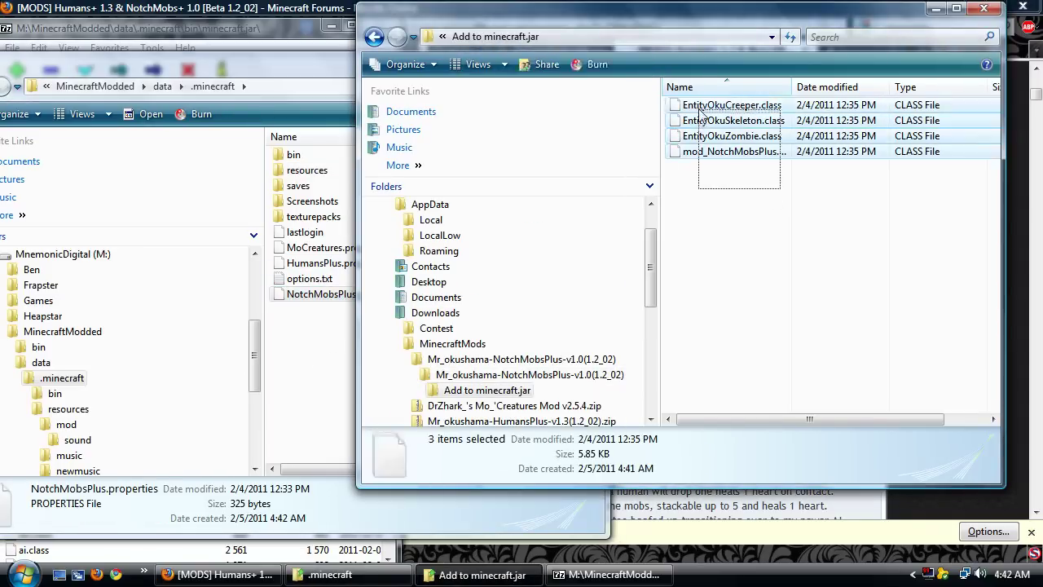
pyautogui.click(613, 575)
pyautogui.moveTo(733, 119); pyautogui.dragTo(187, 475)
pyautogui.click(506, 345)
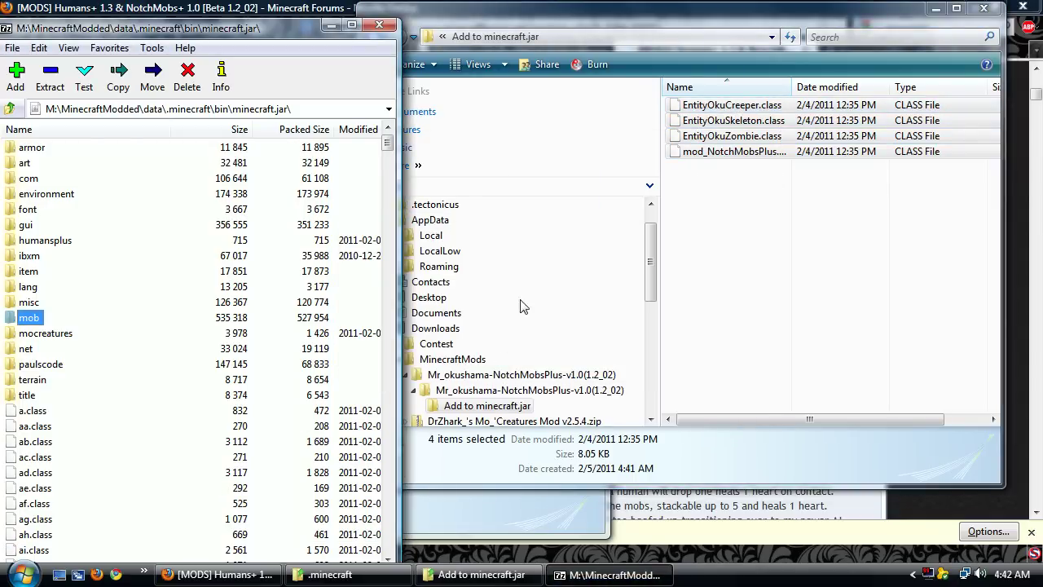
# Open the NotchMobsPlus README.txt from the inner NotchMobsPlus folder
pyautogui.click(519, 305)
pyautogui.click(374, 37)
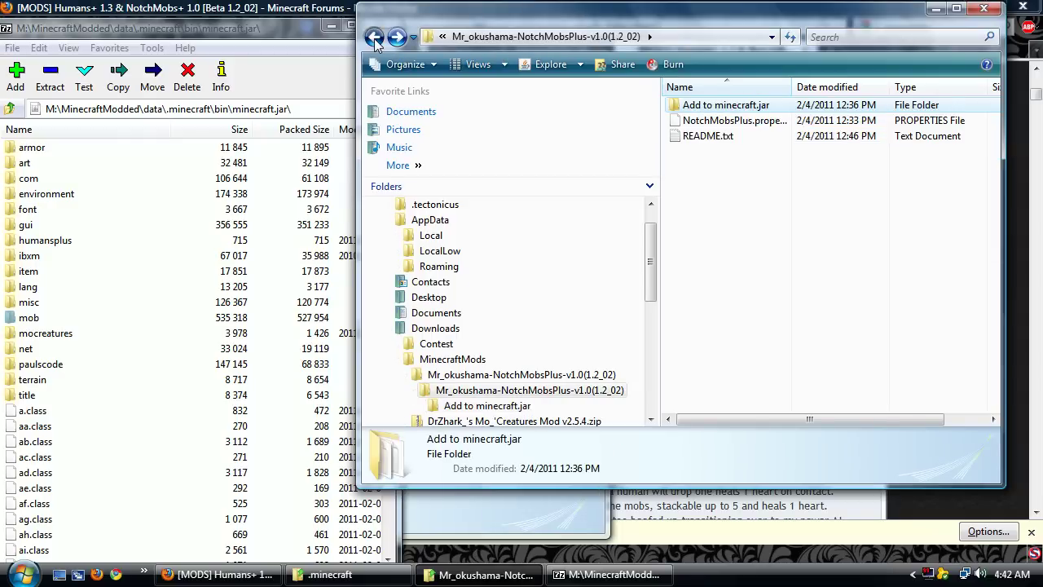
pyautogui.click(374, 36)
pyautogui.click(374, 37)
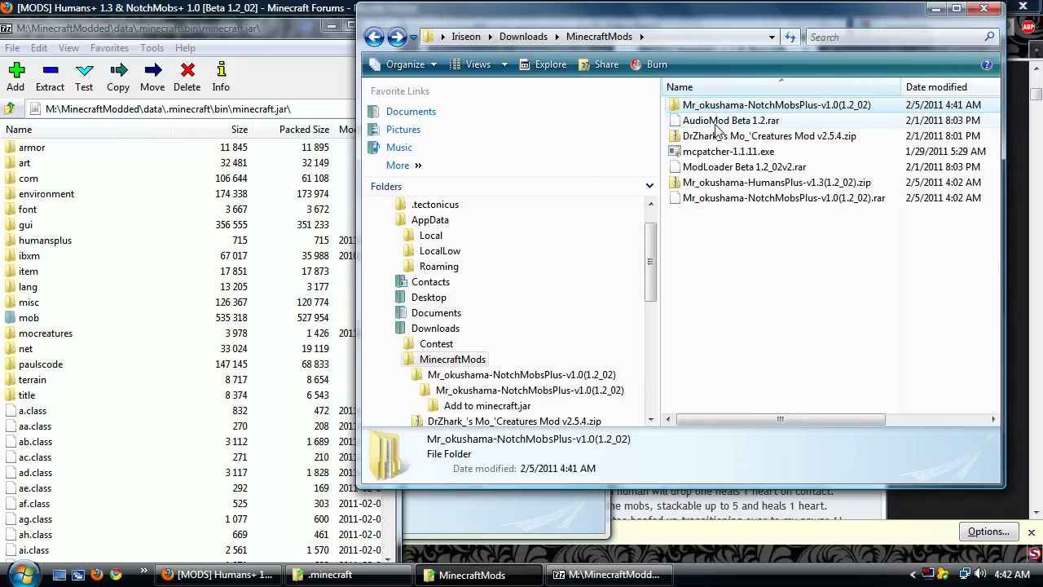
pyautogui.doubleClick(751, 111)
pyautogui.doubleClick(750, 108)
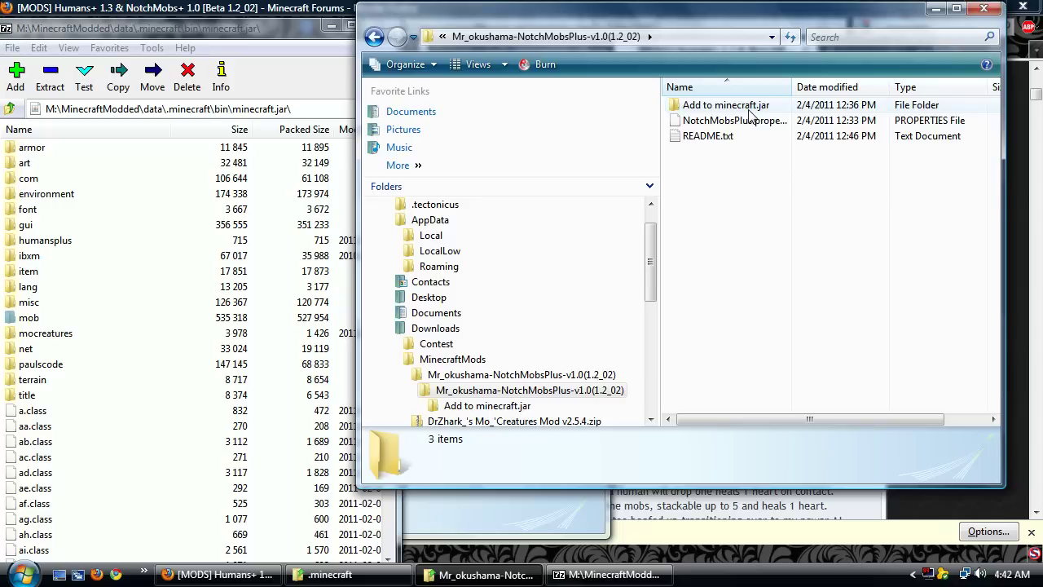
pyautogui.click(374, 37)
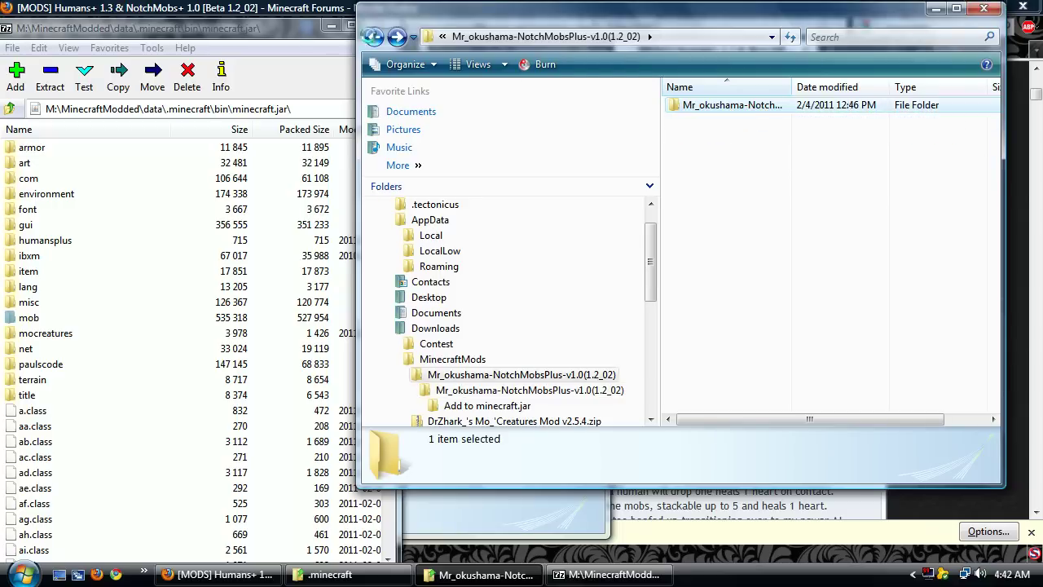
pyautogui.click(374, 36)
pyautogui.click(530, 389)
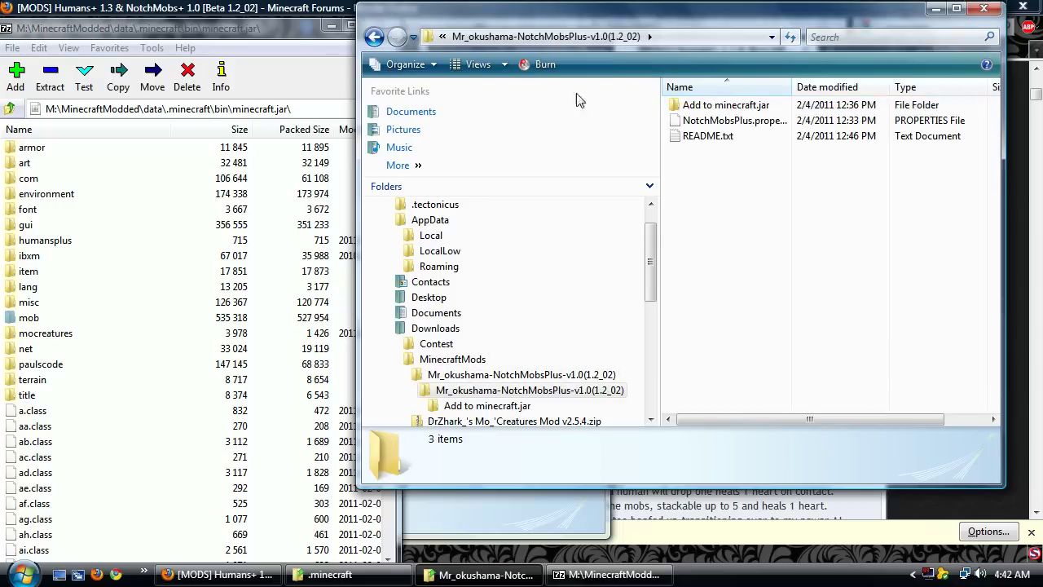
pyautogui.doubleClick(706, 136)
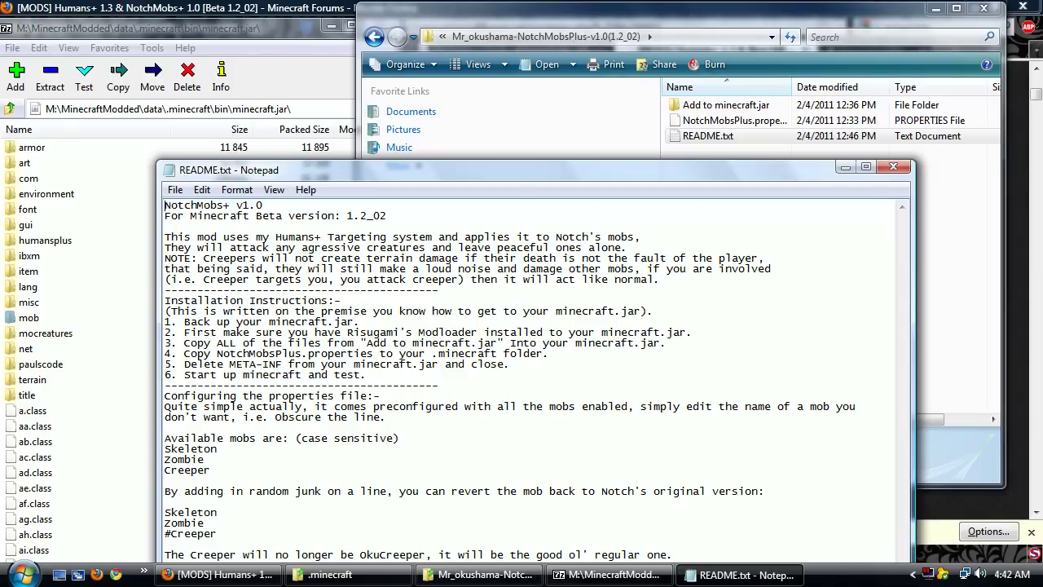
# Close the NotchMobs+ README and bring up the options for NotchMobsPlus.properties
pyautogui.click(894, 168)
pyautogui.rightClick(711, 124)
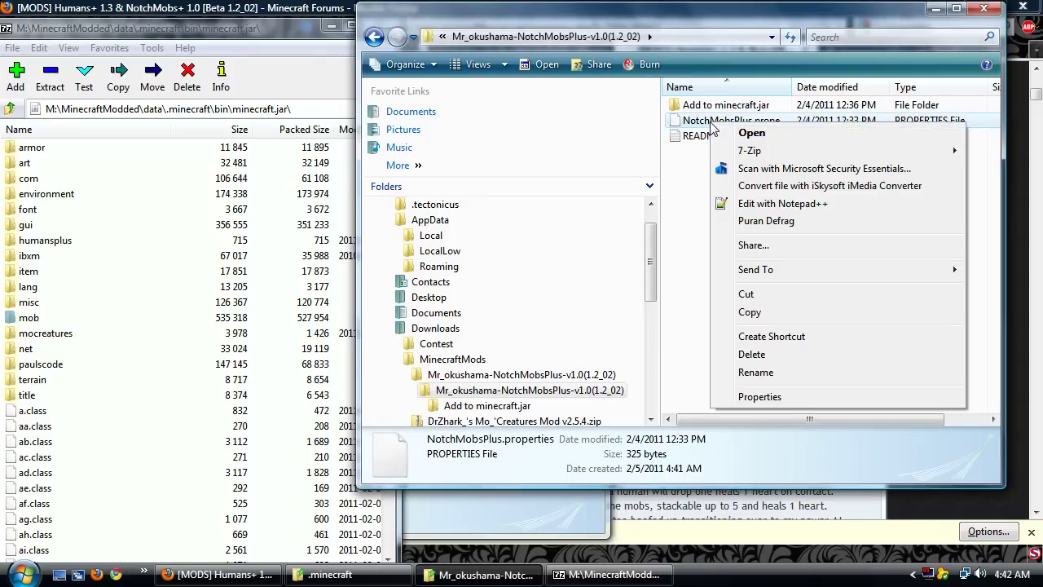
# Open NotchMobsPlus.properties in Notepad++ and try test edits on the Skeleton line
pyautogui.click(785, 205)
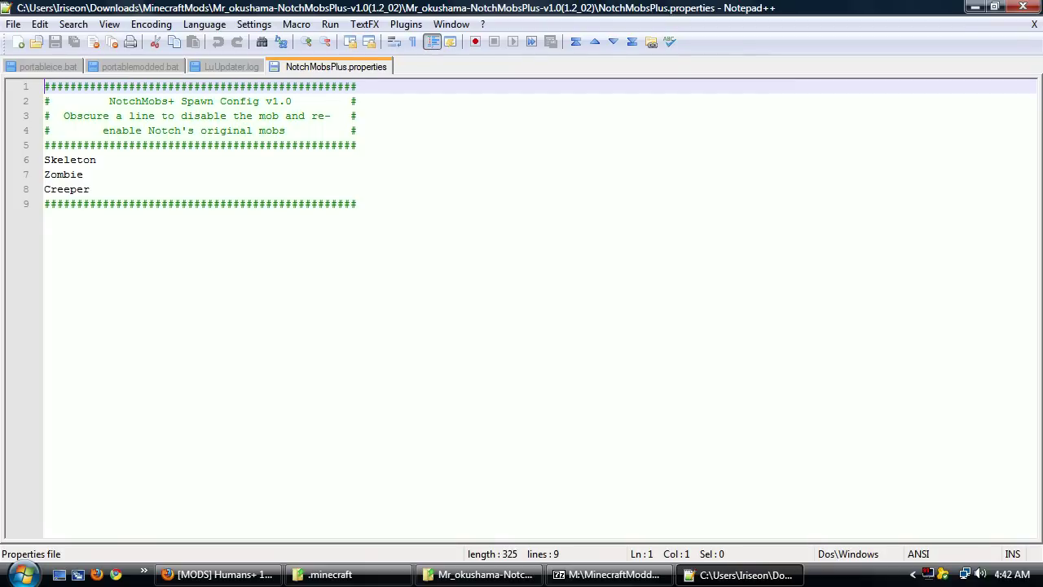
pyautogui.click(45, 159)
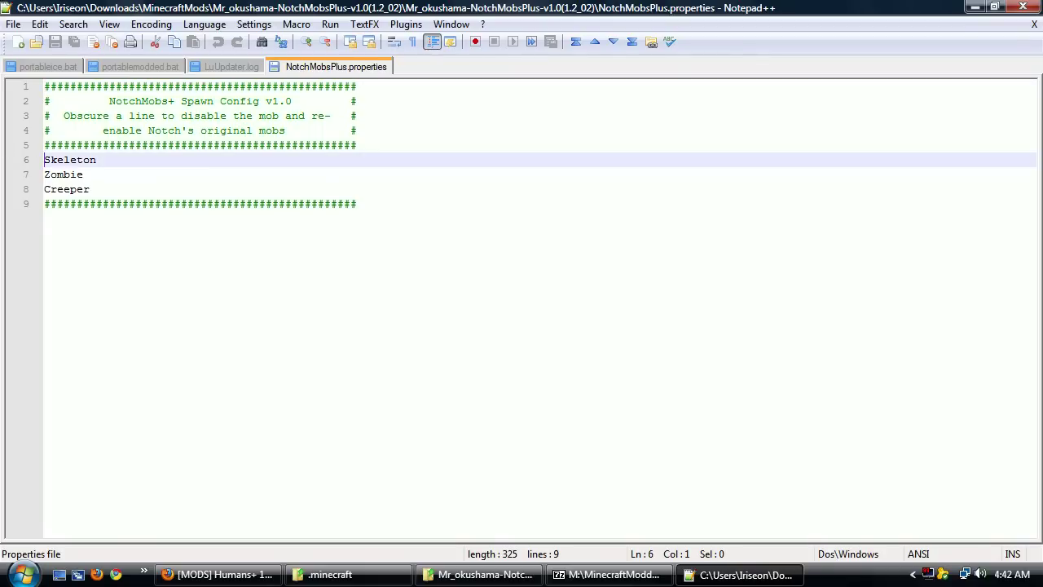
pyautogui.write('d')
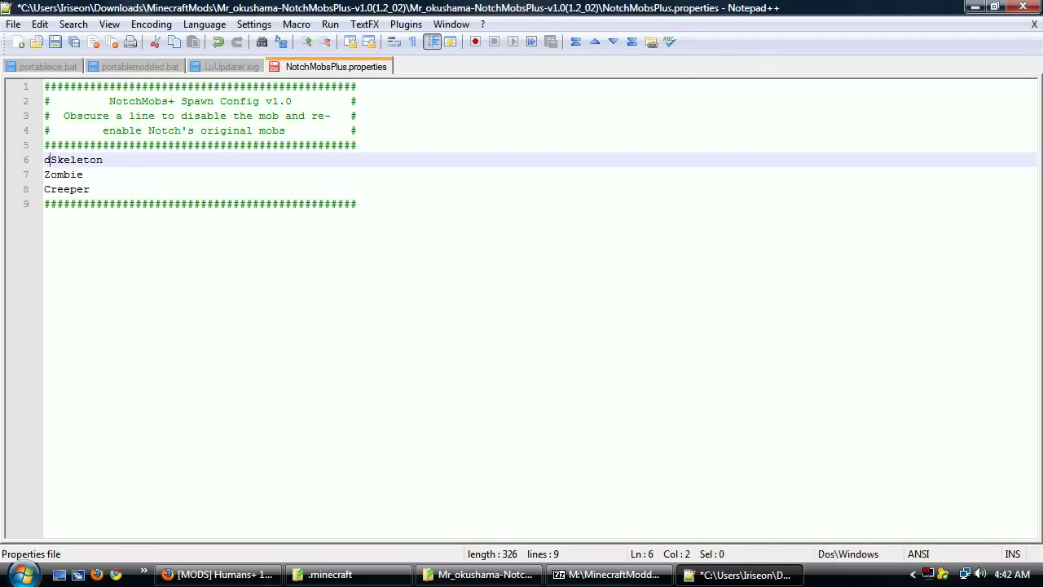
pyautogui.press('BackSpace')
pyautogui.press('BackSpace')
pyautogui.write('s')
pyautogui.press('BackSpace')
pyautogui.write('S')
pyautogui.write('3333')
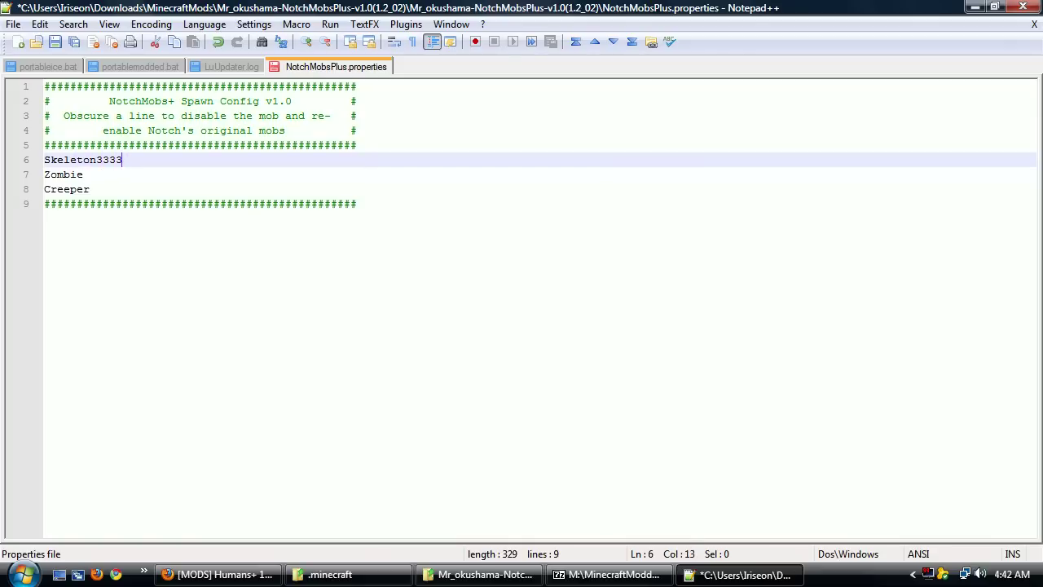
pyautogui.press('BackSpace')
# Close Notepad++ without saving the changes to the config
pyautogui.click(1024, 10)
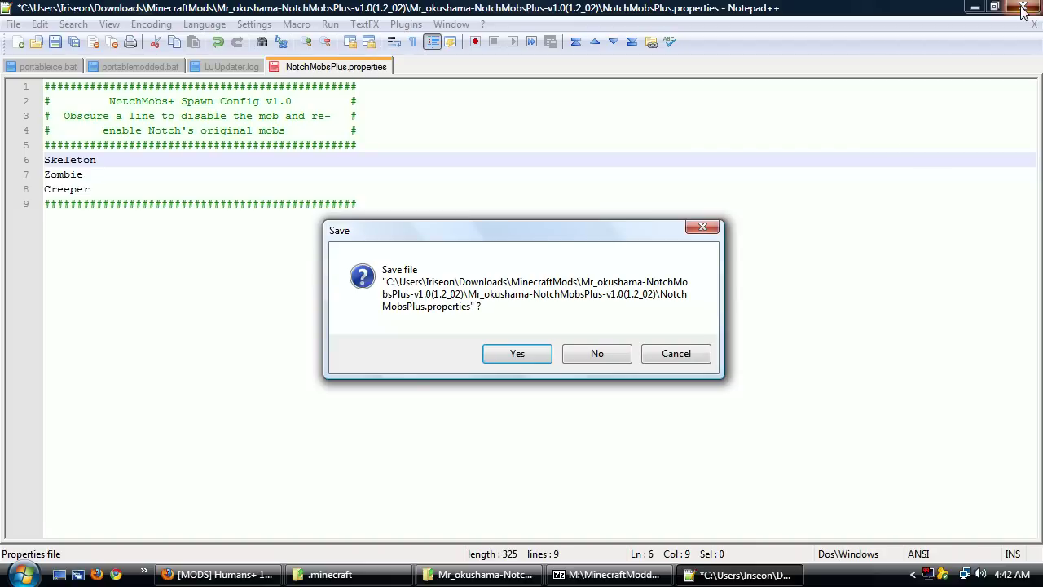
pyautogui.click(676, 355)
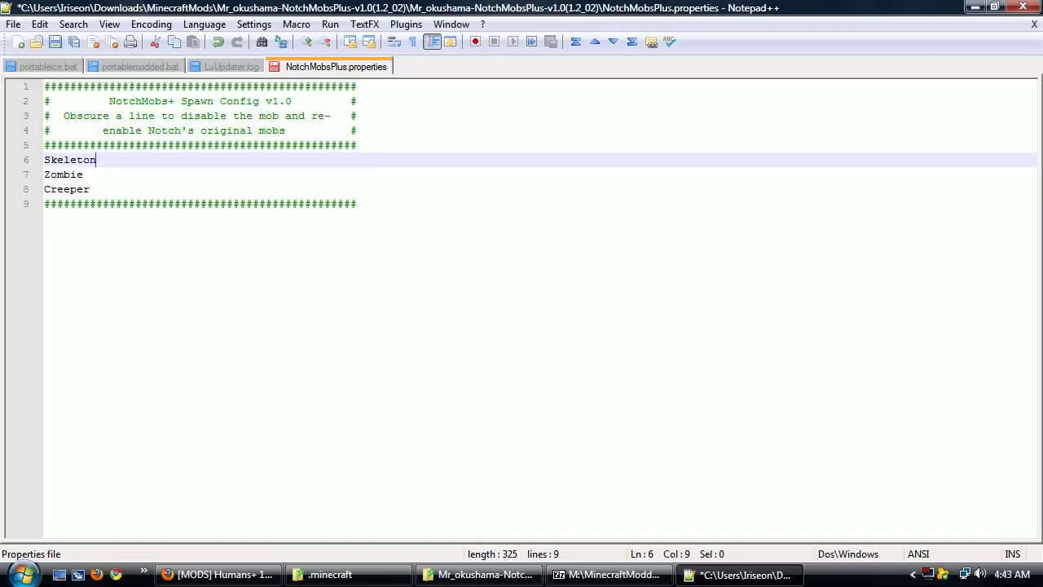
pyautogui.click(1023, 6)
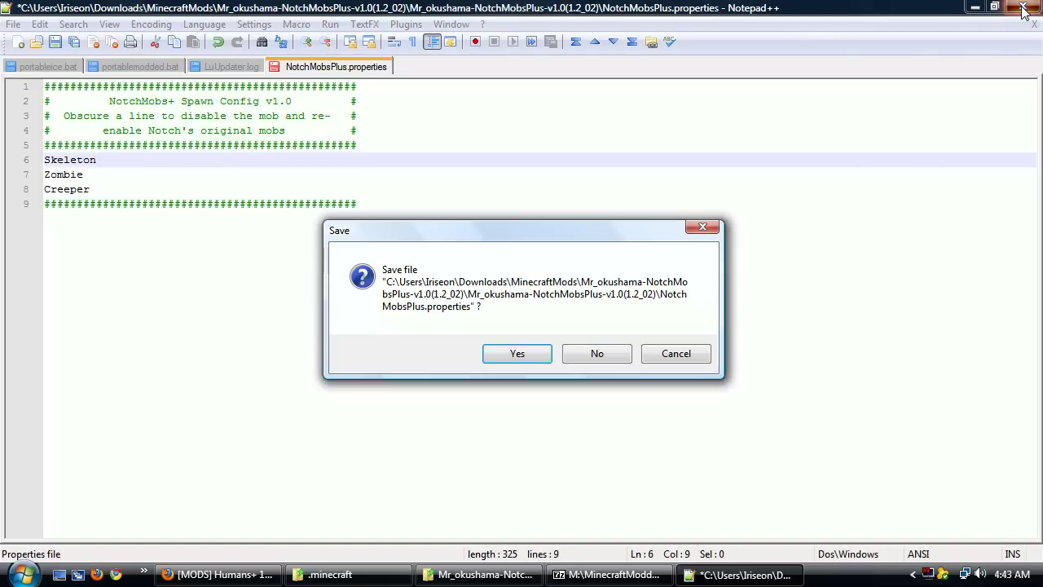
pyautogui.click(585, 354)
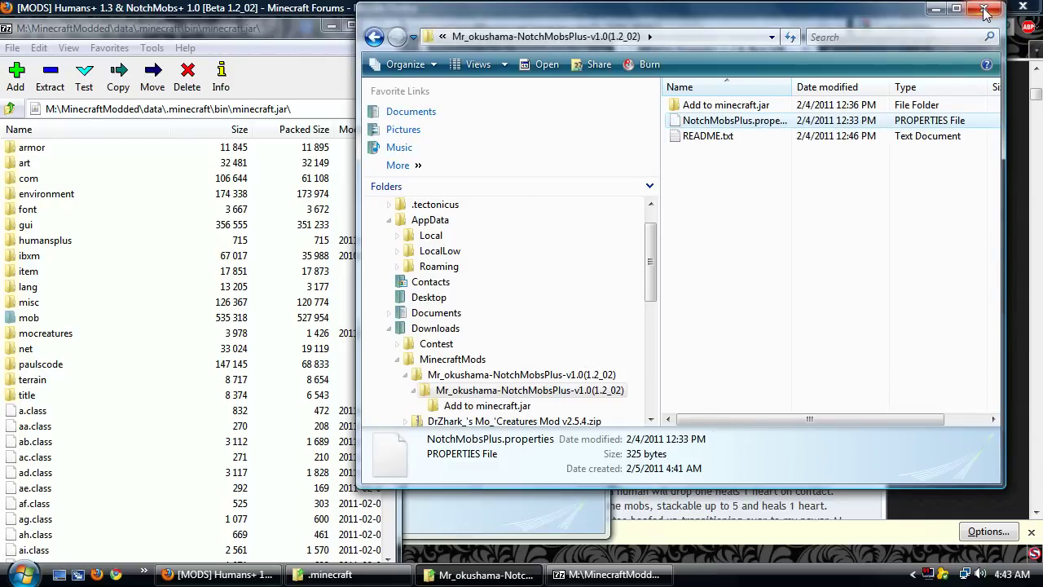
# Close the minecraft.jar, NotchMobsPlus and .minecraft windows, then quit Firefox
pyautogui.click(75, 35)
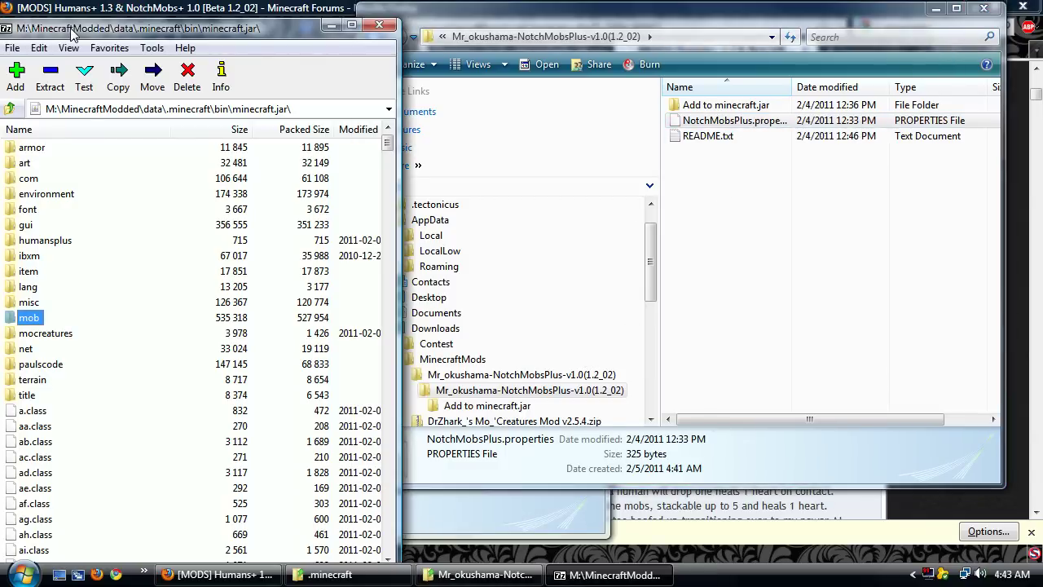
pyautogui.moveTo(104, 34); pyautogui.dragTo(219, 13)
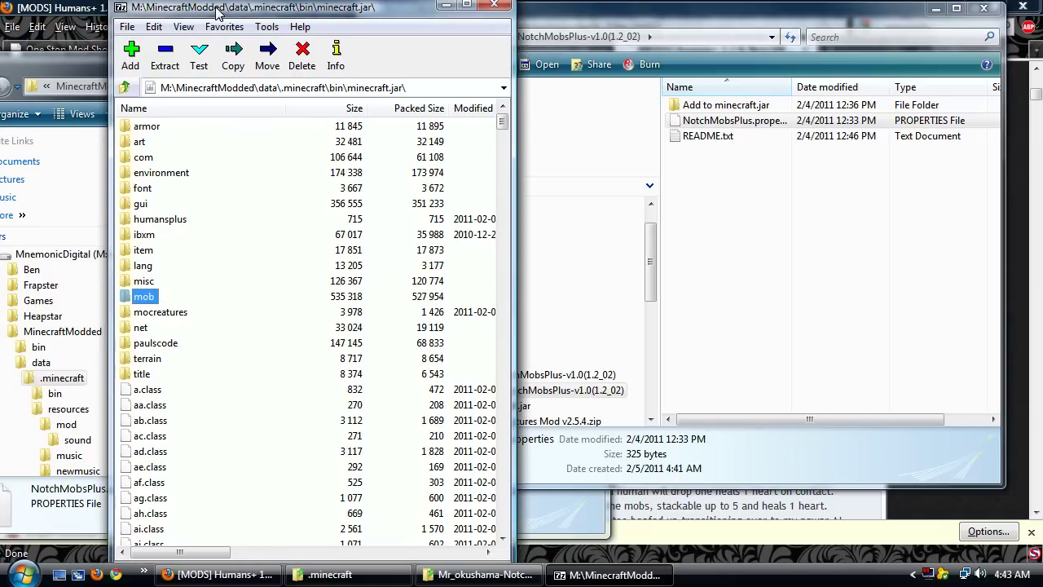
pyautogui.click(492, 6)
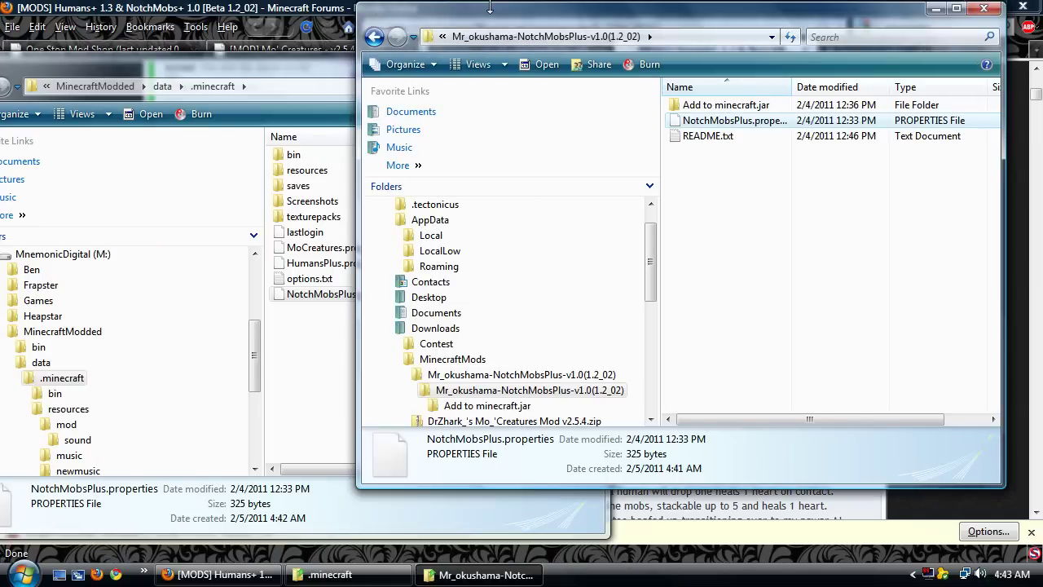
pyautogui.click(986, 10)
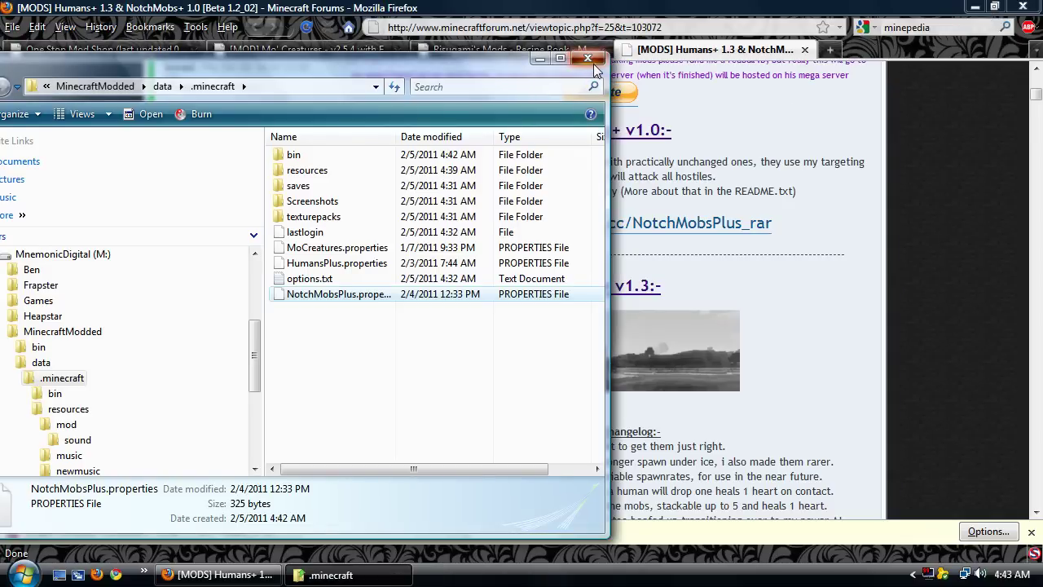
pyautogui.click(588, 59)
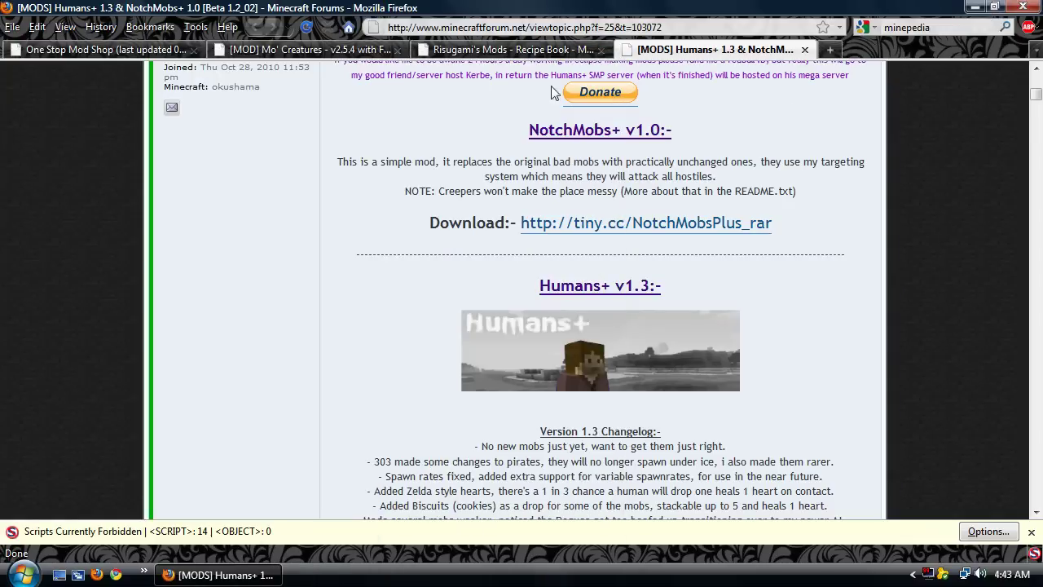
pyautogui.click(1032, 7)
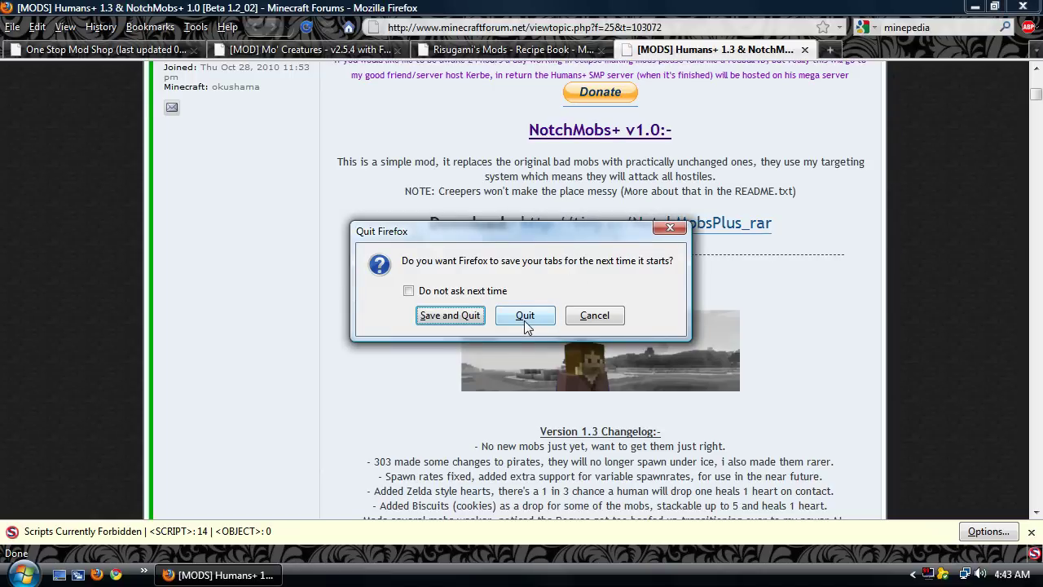
# Quit Firefox without saving tabs, then launch Minecraft Modded and log in
pyautogui.click(526, 322)
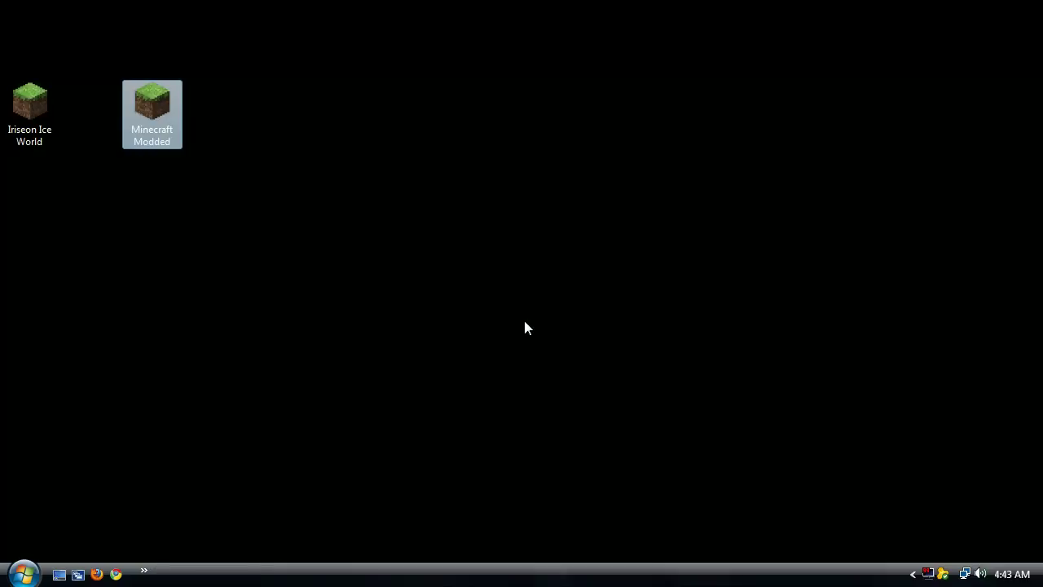
pyautogui.doubleClick(148, 109)
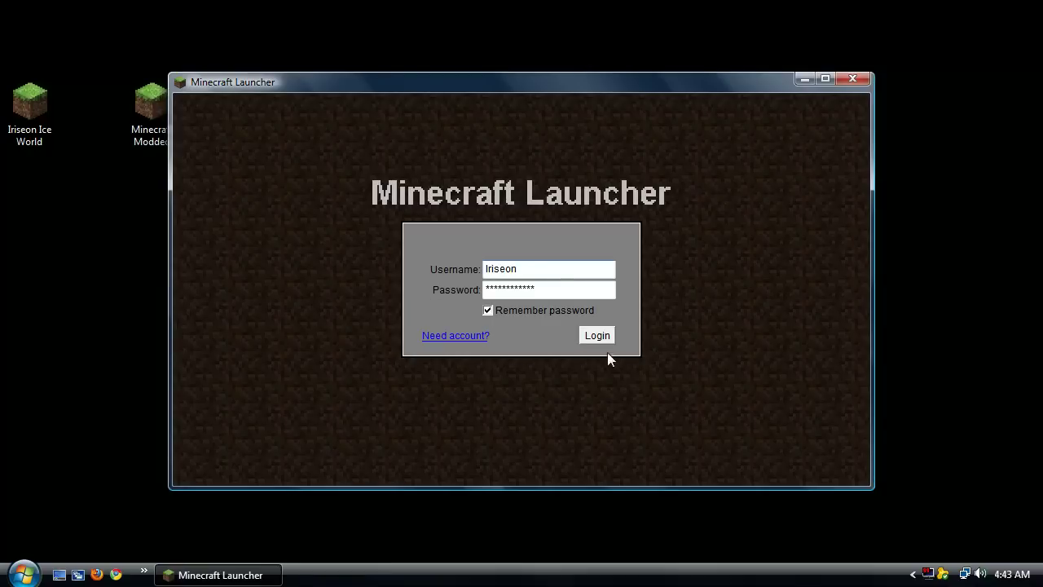
pyautogui.click(605, 336)
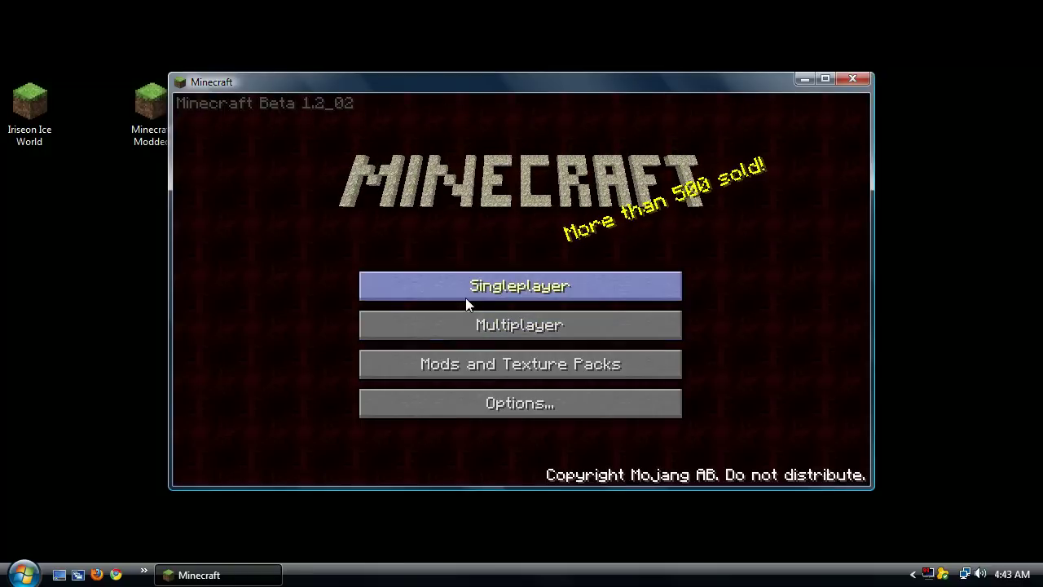
# Load World 2 in singleplayer, glance at Options, and resume playing
pyautogui.click(470, 295)
pyautogui.click(501, 222)
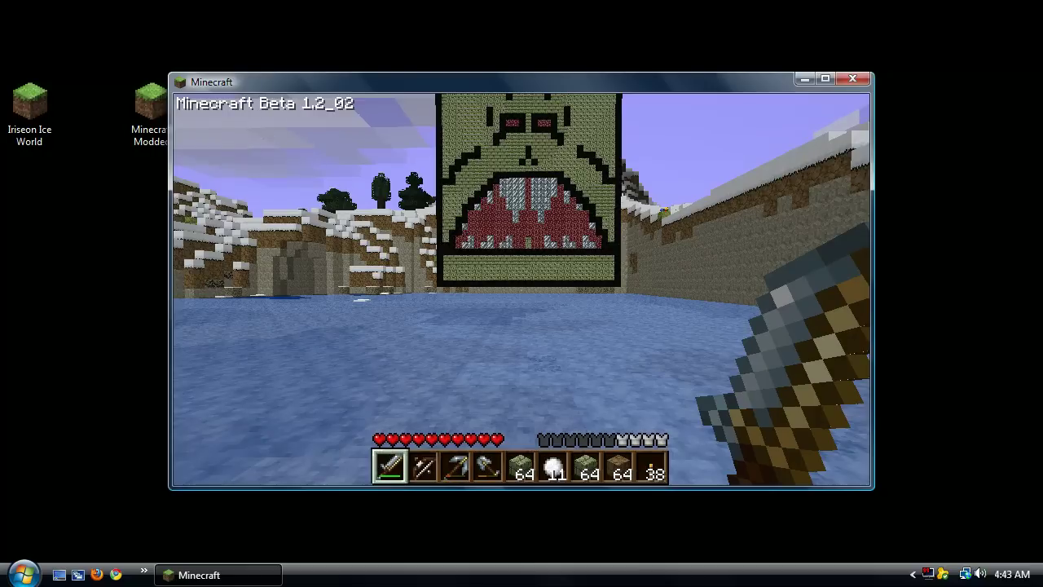
pyautogui.press('Escape')
pyautogui.click(525, 365)
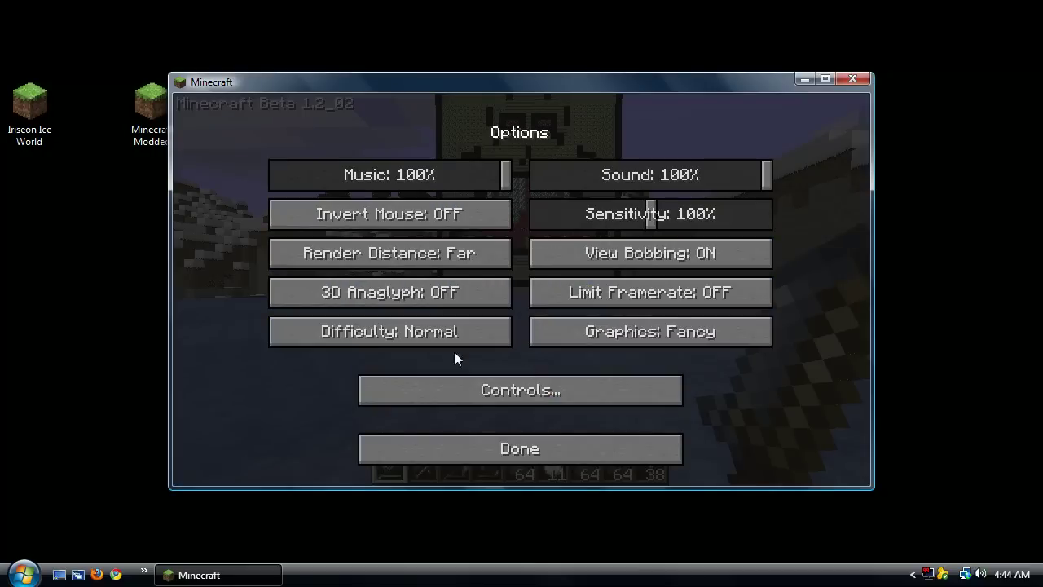
pyautogui.press('Escape')
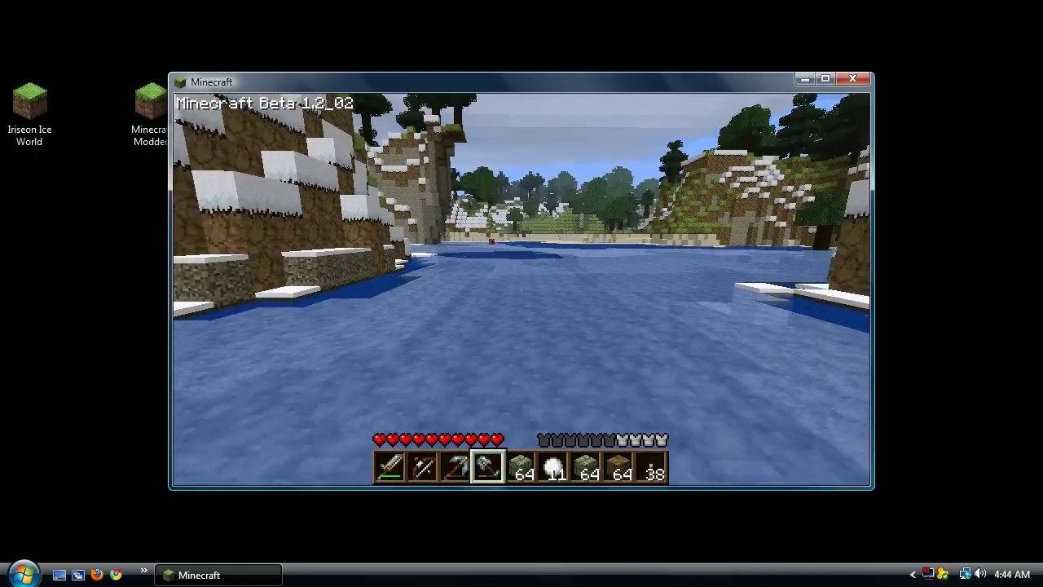
# Switch the hotbar to torches, then walk forward, back and left along the frozen lake's snowy shore
pyautogui.scroll(-4, 521, 290)
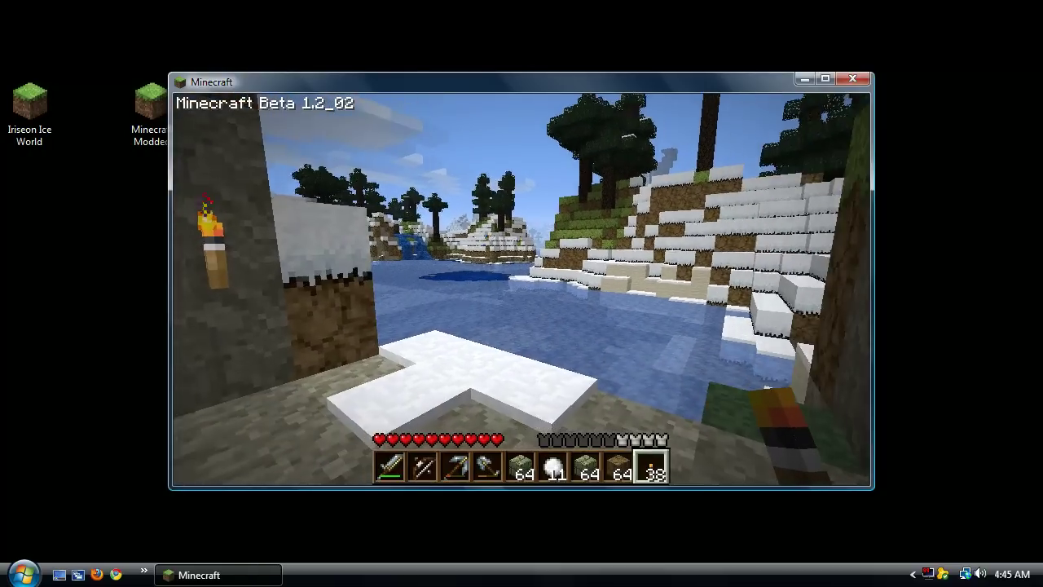
pyautogui.press('w')
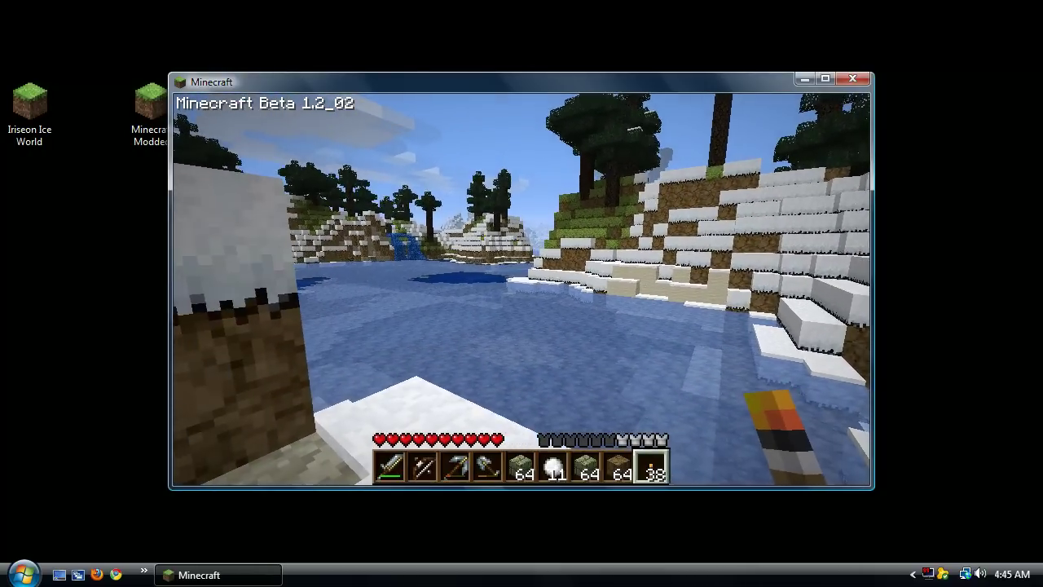
pyautogui.press('w')
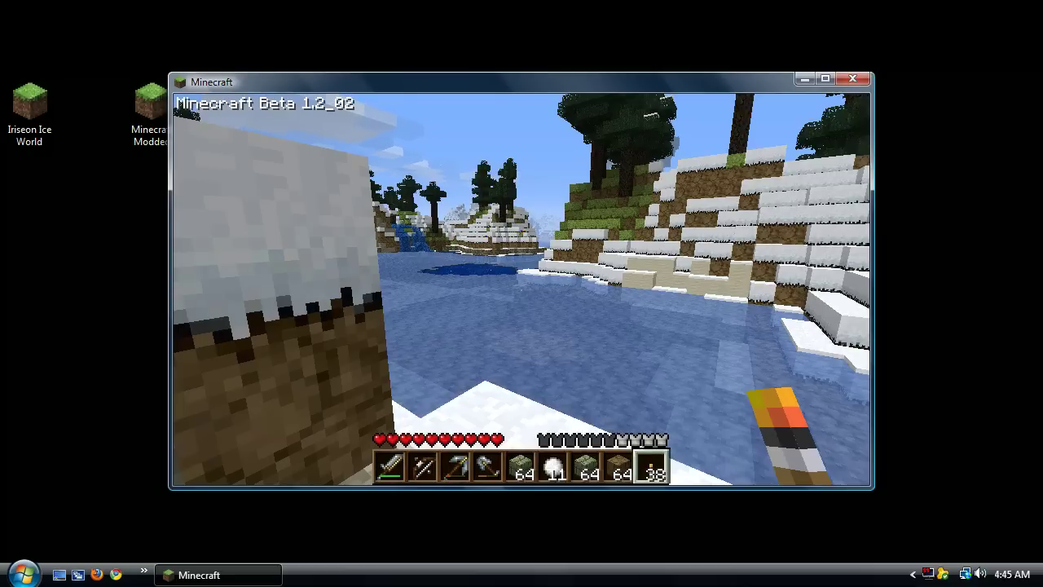
pyautogui.press('s')
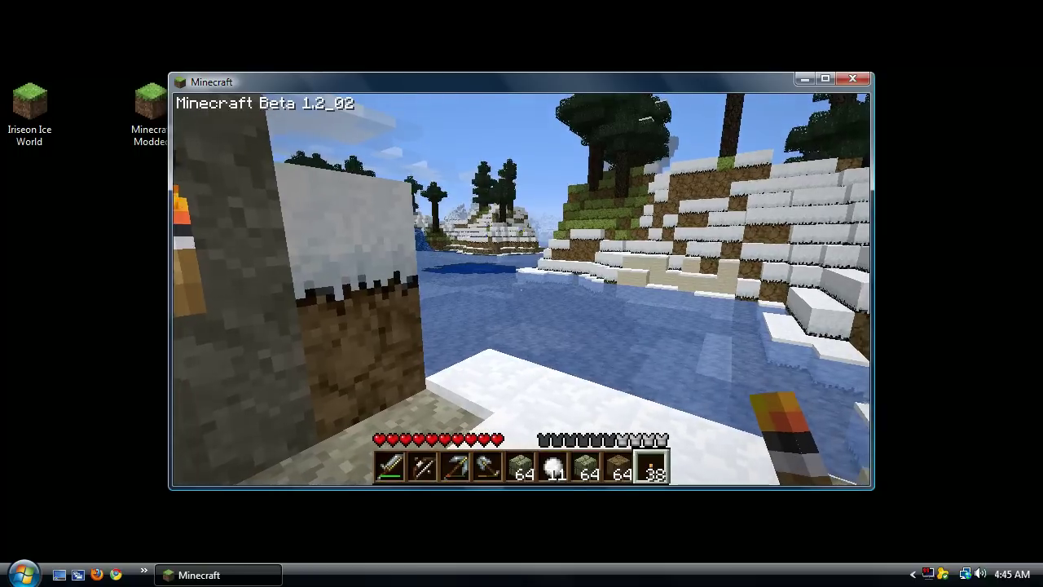
pyautogui.press('a')
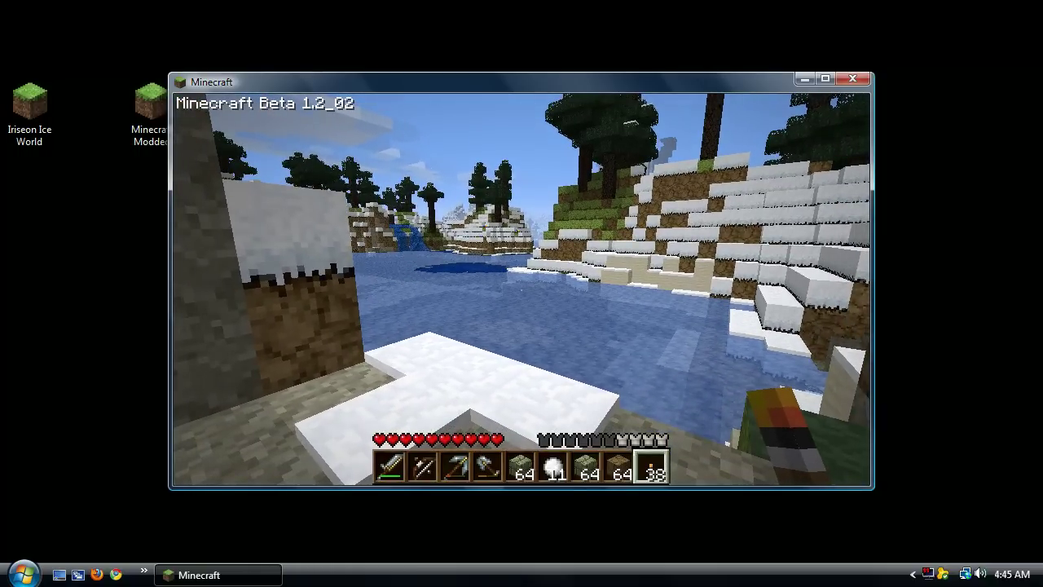